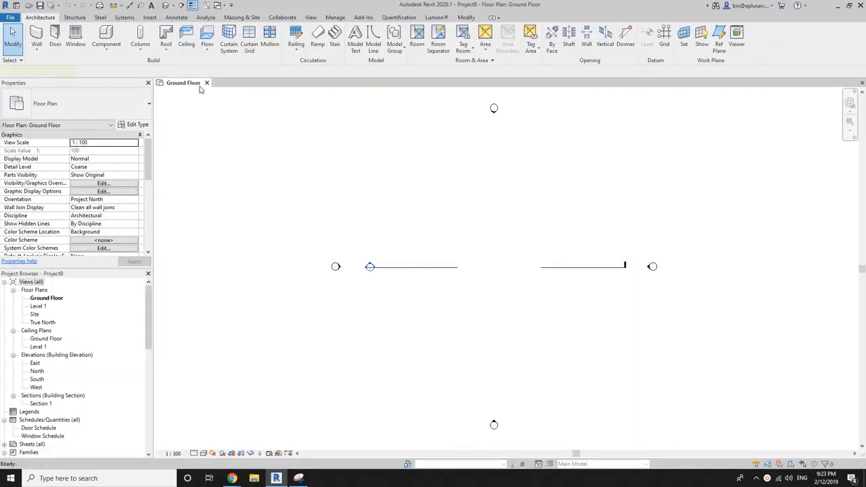
- Draw a rectangle of Double brick - 270 walls on the Ground Floor plan, between the two halves of the section line
key("w")
key("a")
left_click(369, 31)
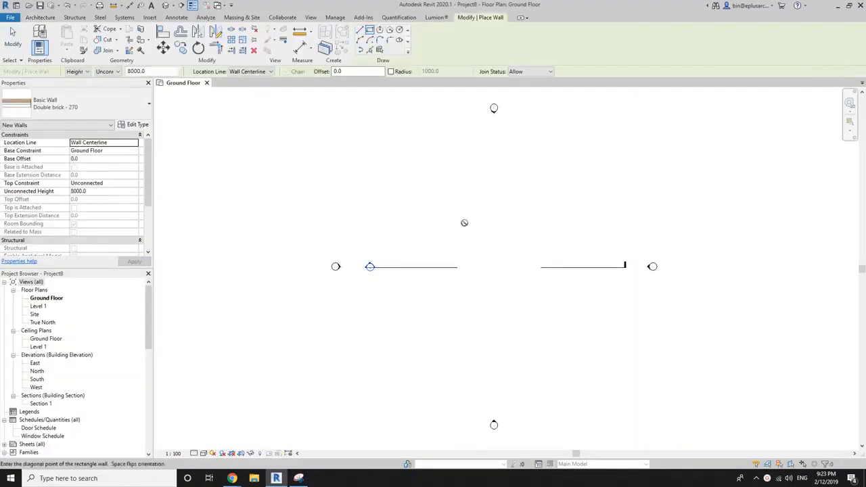
left_click(532, 258)
key("Escape")
key("Escape")
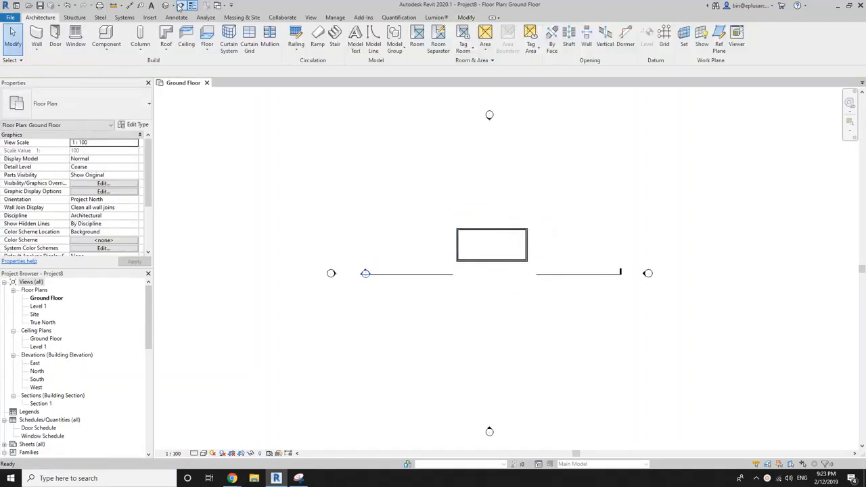
- In the 3D view, set the top constraint of all four walls to Up to level: Level 1
left_click(165, 5)
middle_click_drag(510, 247, 518, 263, "shift")
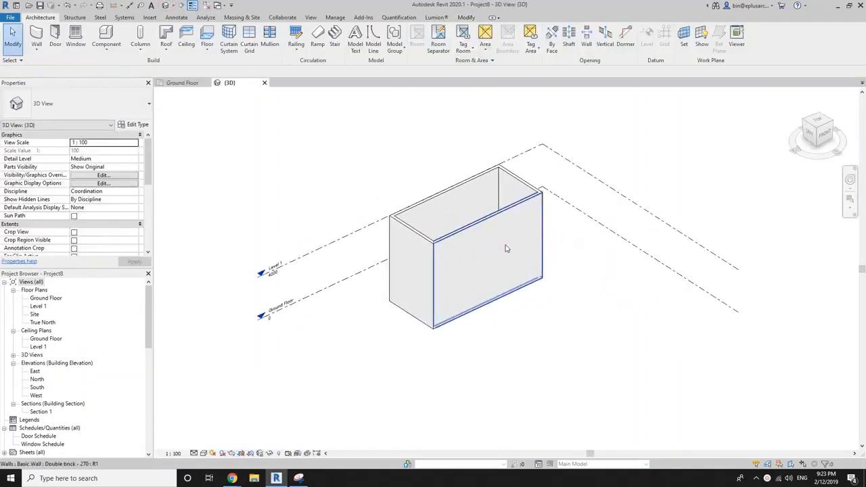
left_click(519, 263)
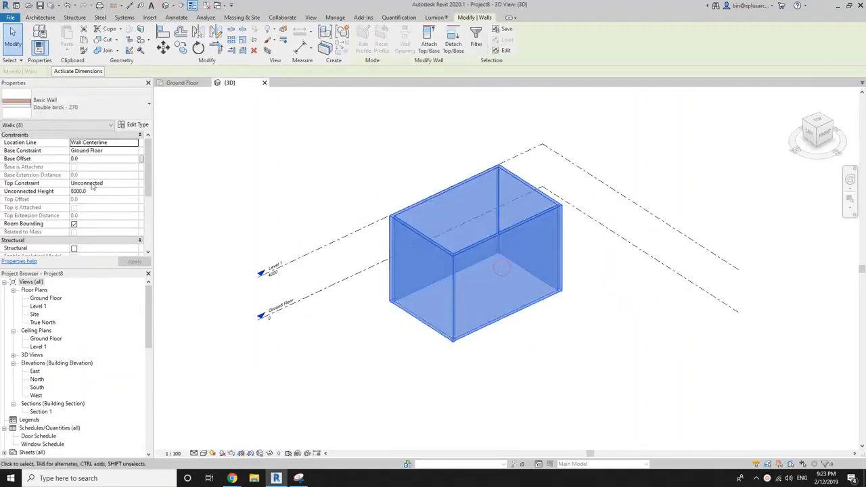
left_click(134, 184)
left_click(105, 205)
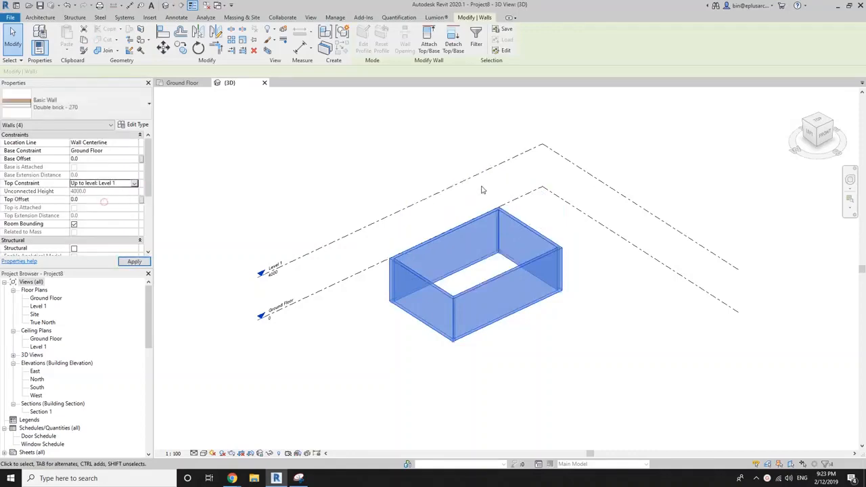
key("Escape")
middle_click_drag(446, 223, 471, 229, "shift")
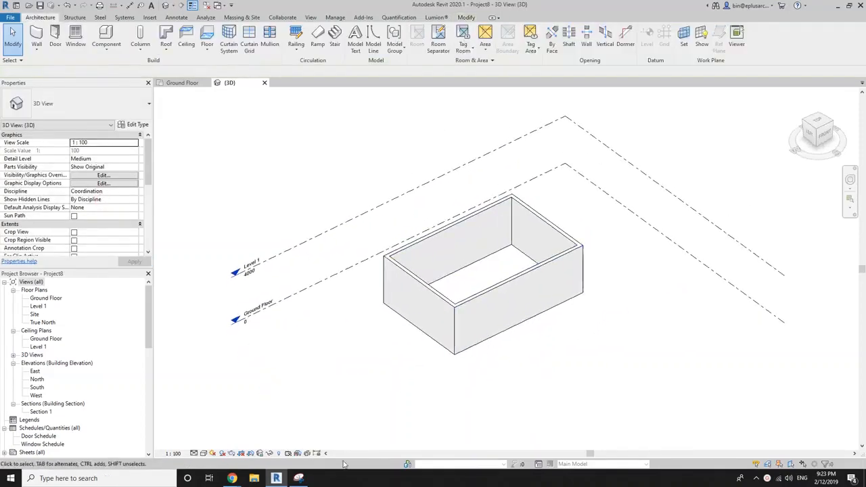
- Following the Front Gable example on the browser's roof-types page, sketch a Level 1 roof footprint in Revit along the four walls' outer faces
mouse_move(233, 478)
left_click(245, 445)
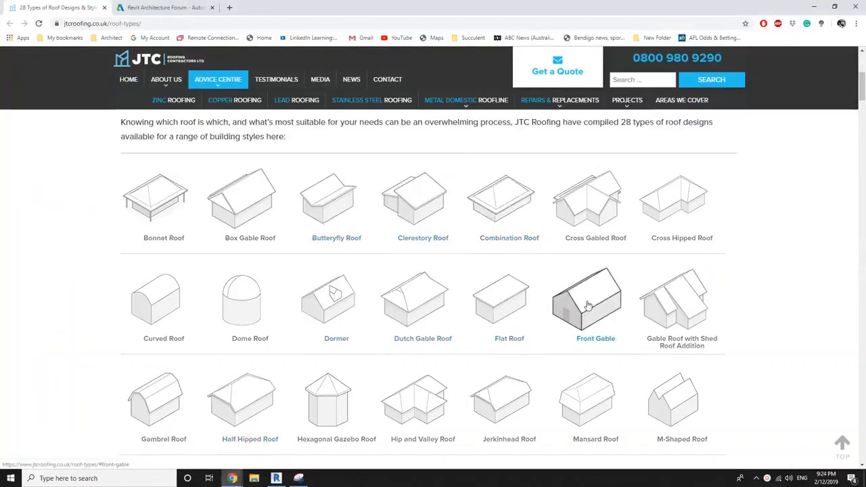
key("alt+Tab")
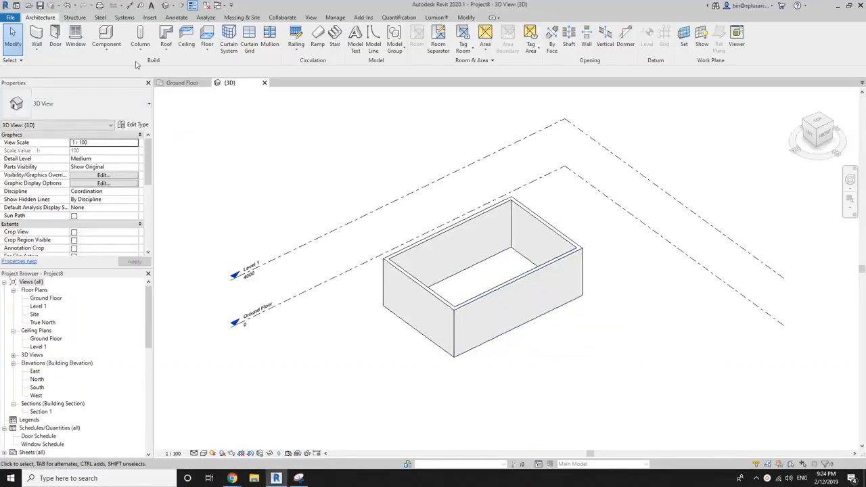
left_click(166, 42)
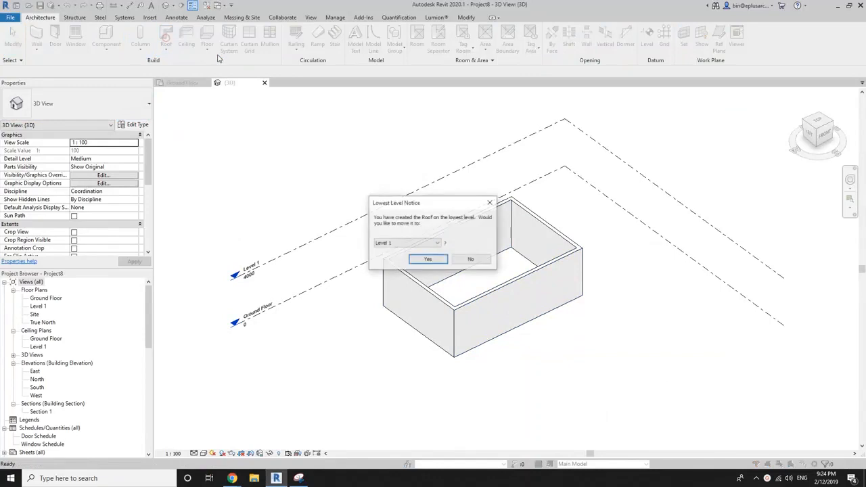
left_click(429, 261)
left_click(458, 52)
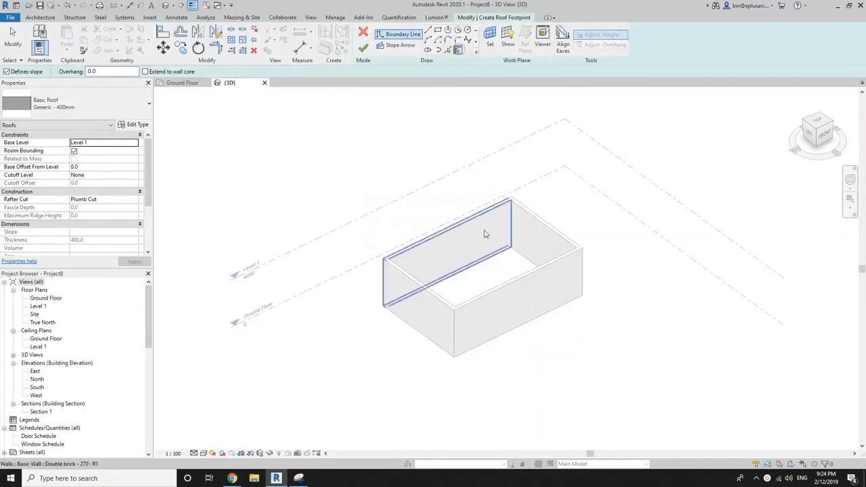
key("Tab")
left_click(482, 232)
key("Escape")
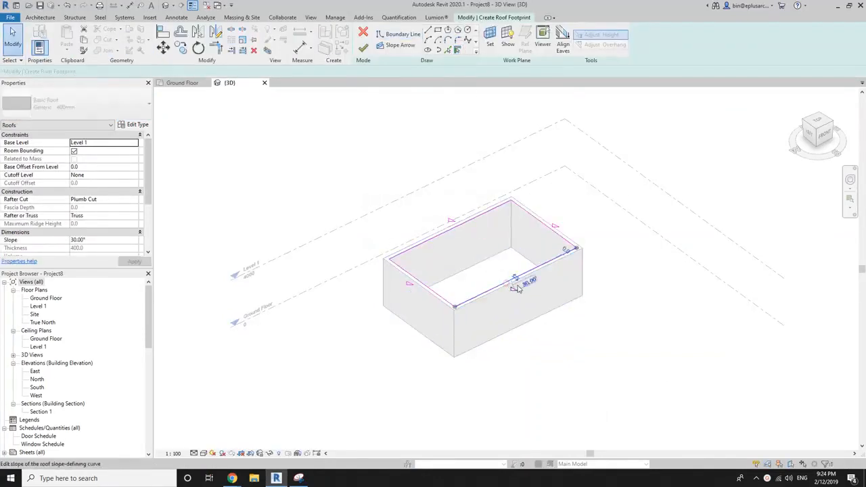
left_click(516, 280)
key("Escape")
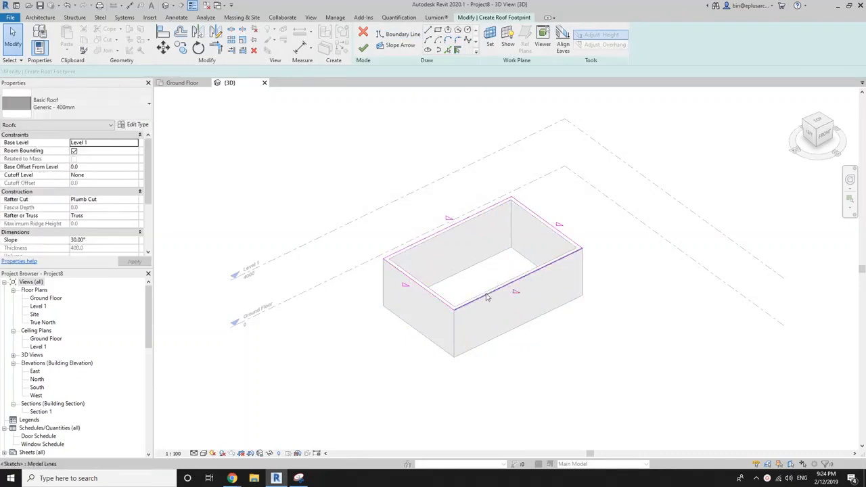
- Remove the defined slope from the footprint's two short edges and finish the gable roof
left_click(552, 231)
left_click(415, 283, "ctrl")
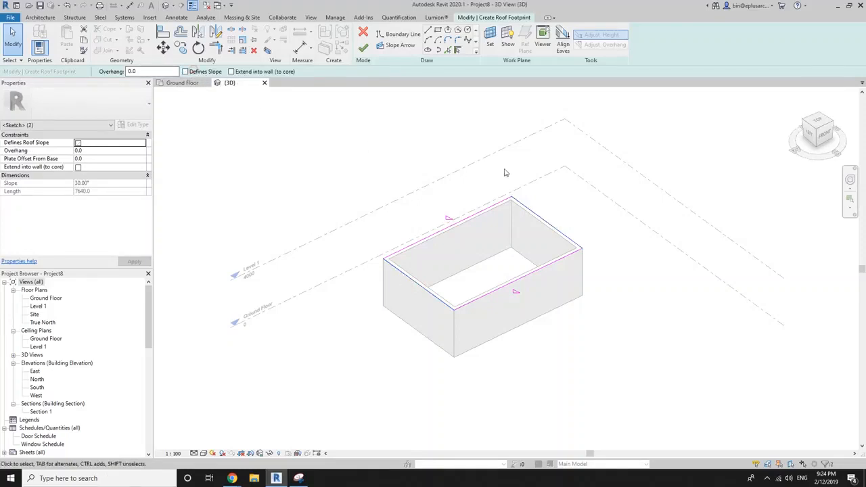
middle_click_drag(474, 226, 463, 228)
key("Escape")
left_click(366, 49)
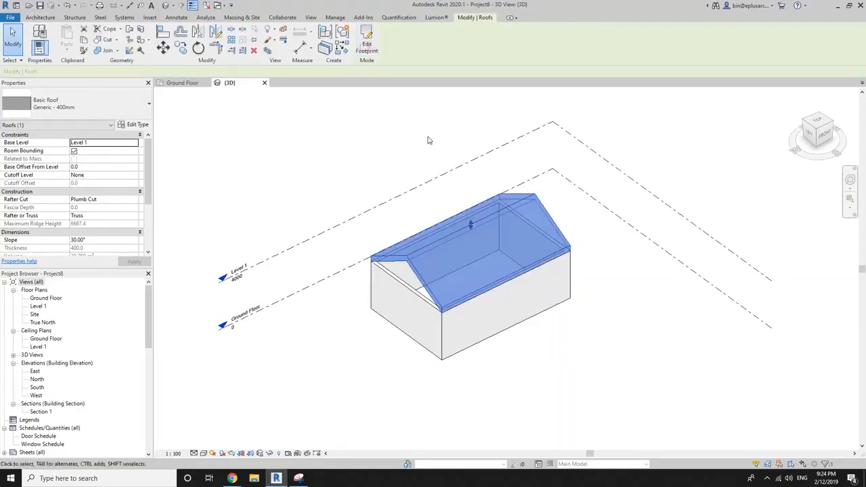
- Attach the tops of all four walls to the gable roof
key("Escape")
key("Tab")
left_click(421, 319)
left_click(429, 44)
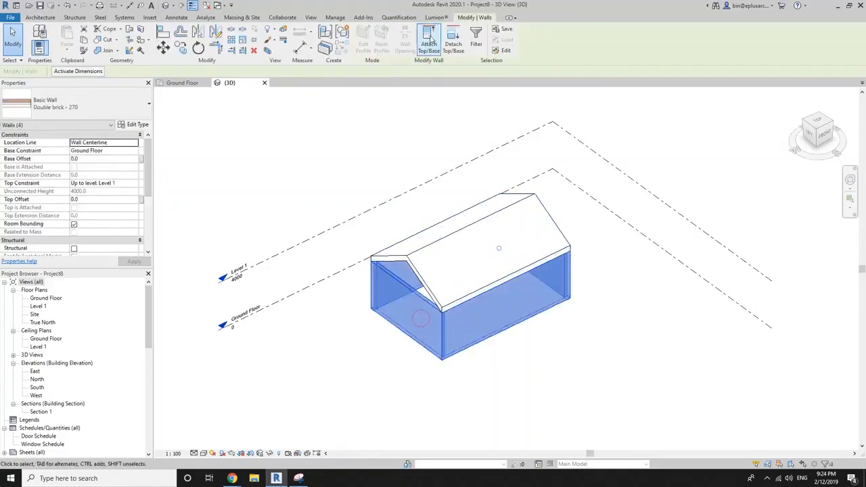
left_click(449, 259)
scroll(598, 302, "down", 2)
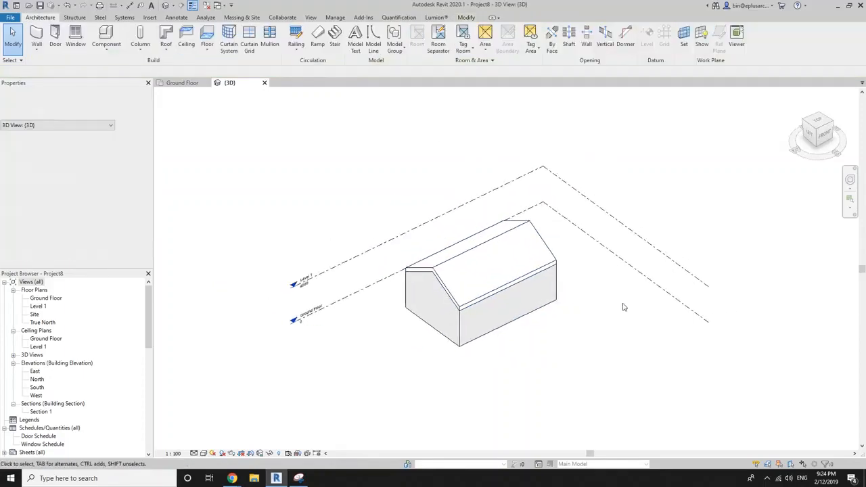
middle_click_drag(623, 306, 479, 220, "shift")
scroll(599, 304, "down", 3)
middle_click_drag(478, 220, 504, 263, "shift")
- Check the browser's roof-types page, return to Revit and copy the four walls about 18 m out in front of the gabled building
key("alt+Tab")
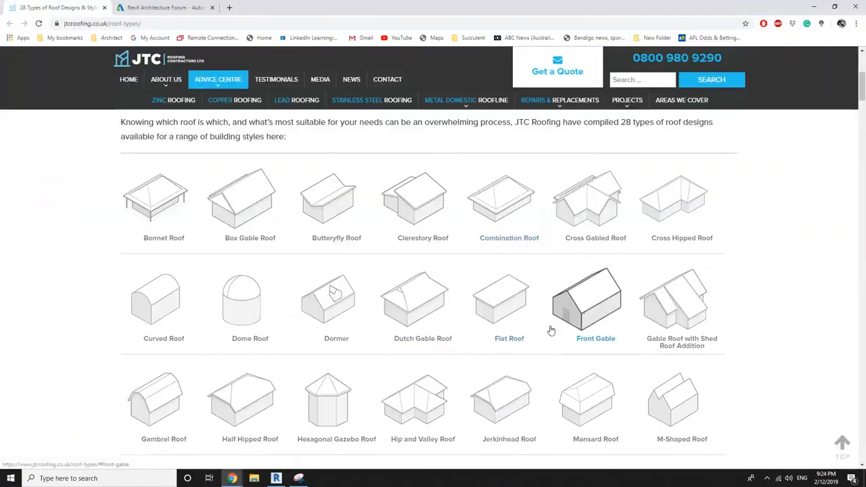
key("alt+Tab")
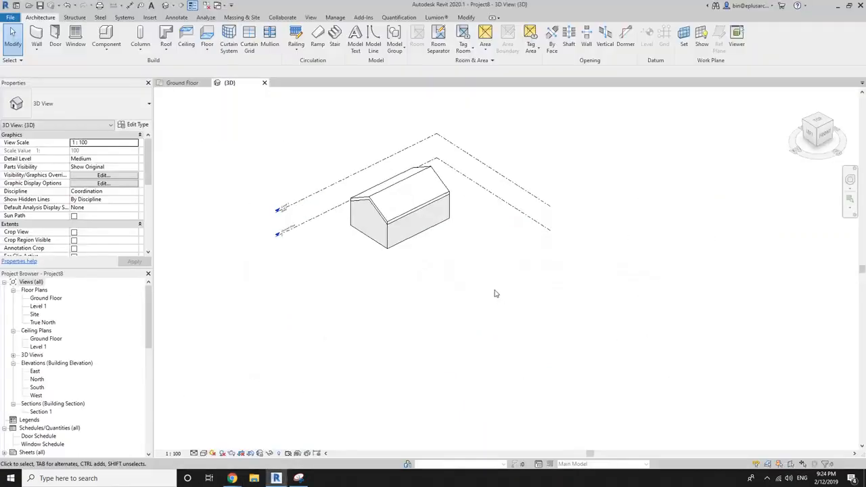
left_click(413, 229)
key("m")
key("v")
left_click(428, 248)
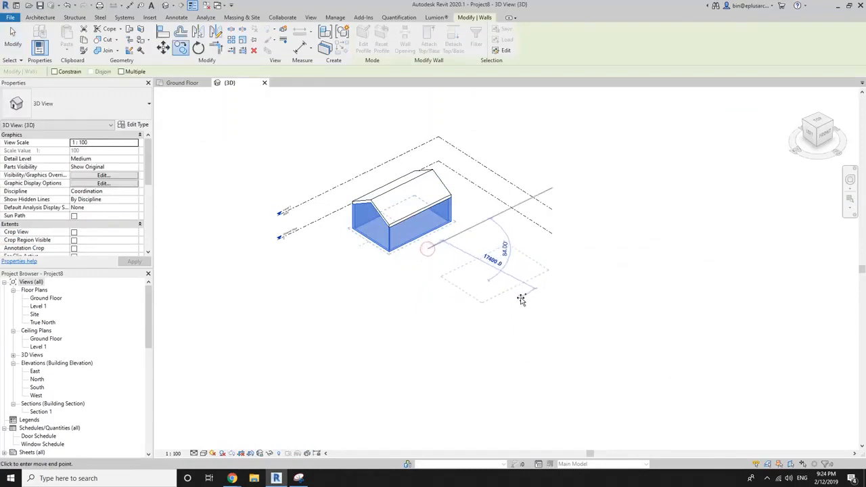
left_click(518, 305)
key("Escape")
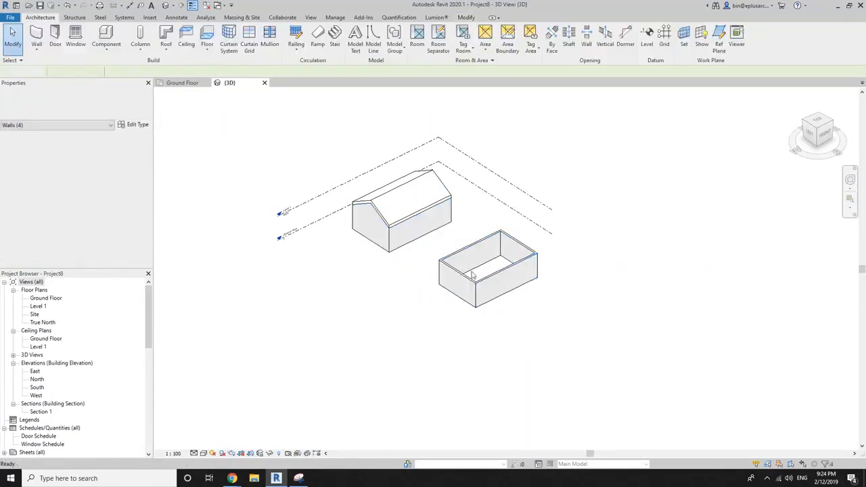
- Create a similar footprint roof on Level 1, with its boundary along the outer faces of the copied walls
scroll(445, 234, "up", 2)
left_click(386, 191)
key("c")
key("s")
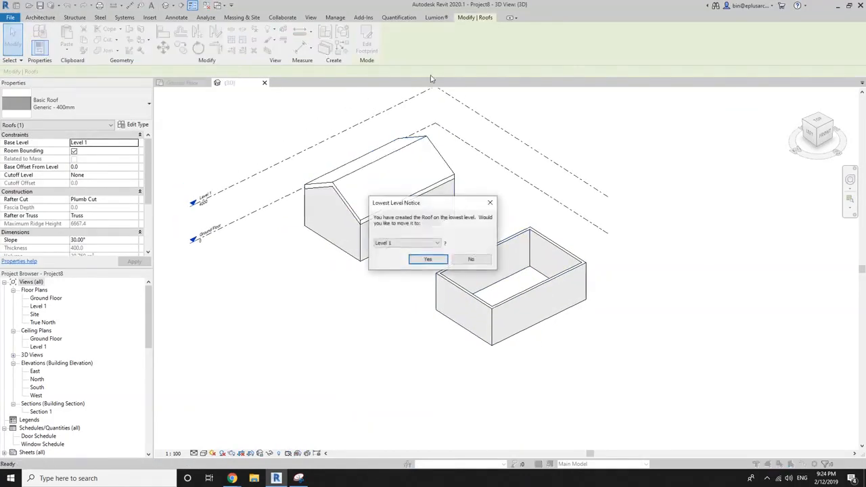
left_click(429, 260)
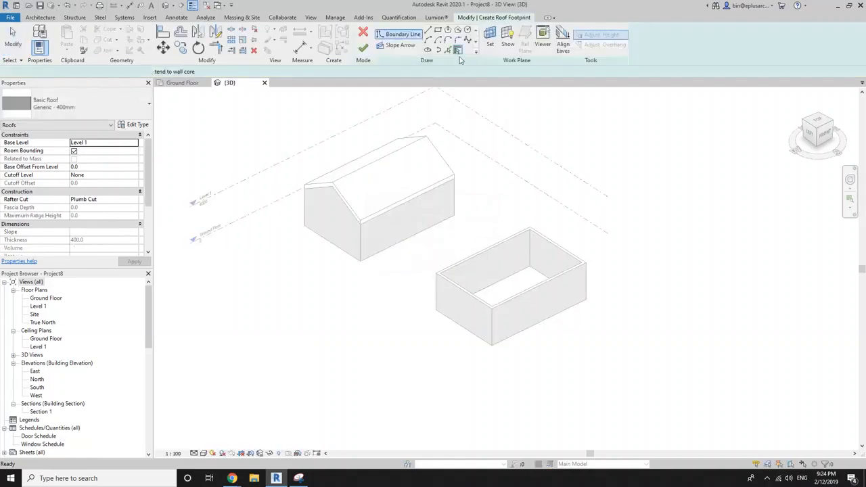
key("Tab")
left_click(492, 262)
key("Escape")
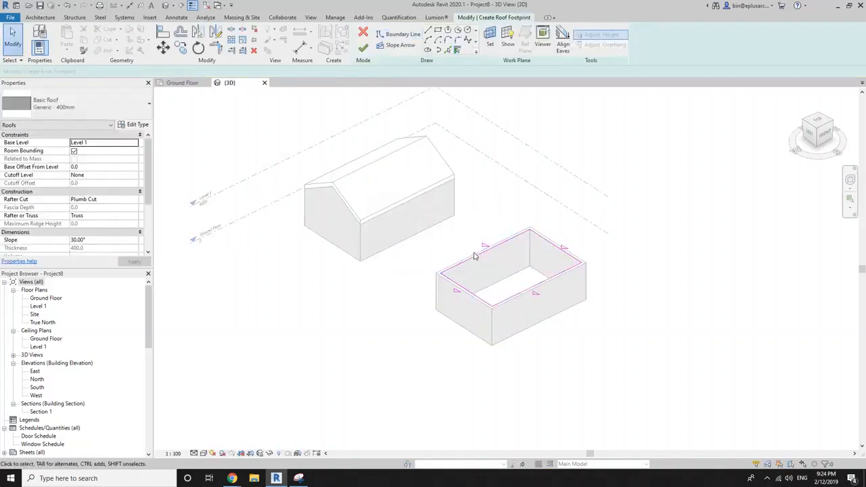
scroll(480, 258, "up", 1)
left_click(484, 255)
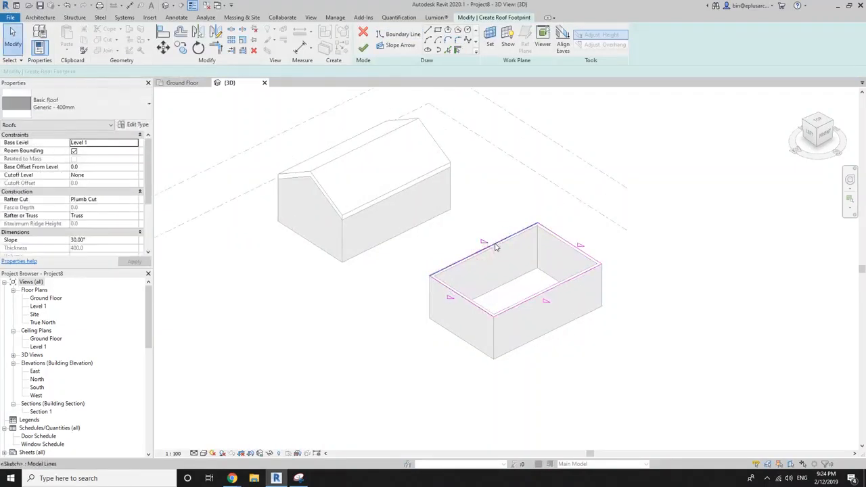
- Clear the slope from all boundary edges except the back long edge, and set that edge's slope to 10 degrees
key("Tab")
left_click(496, 246)
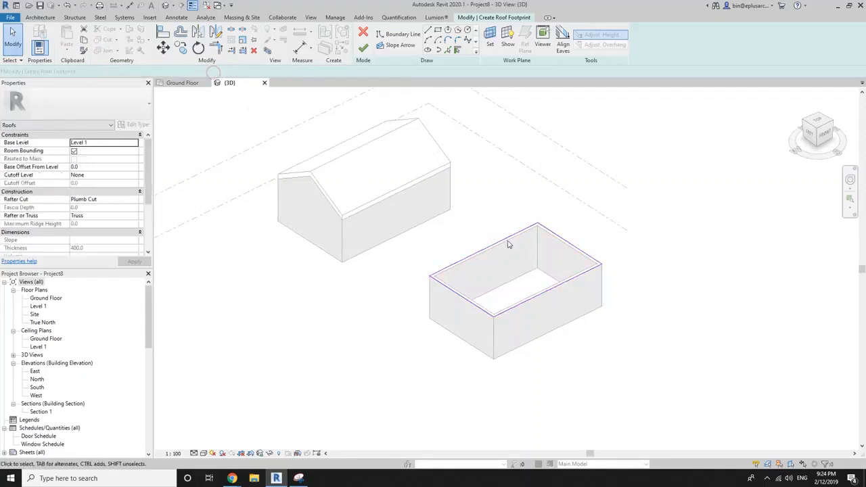
left_click(507, 239)
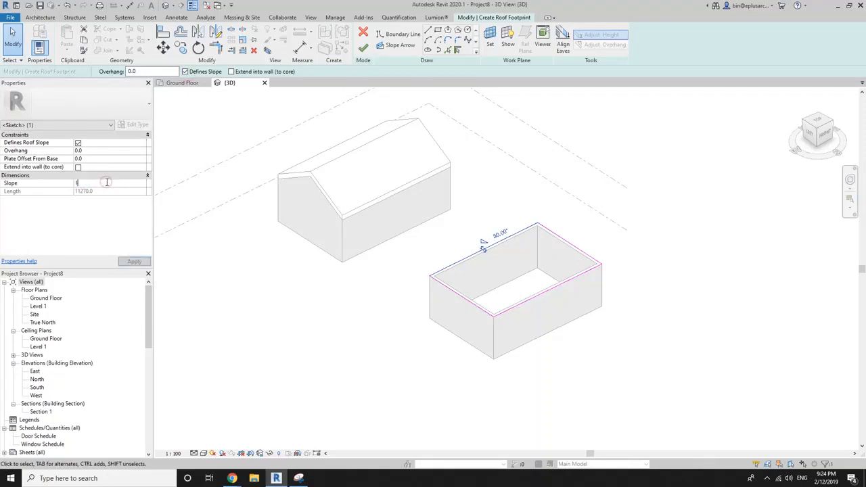
key("Return")
left_click(494, 239)
- Set a 450 mm overhang on all four boundary edges and finish the single-slope roof
key("Tab")
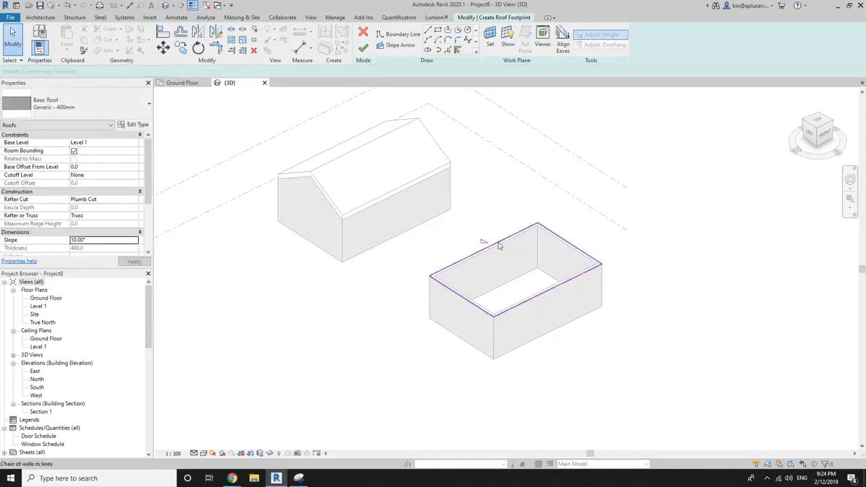
left_click(498, 243)
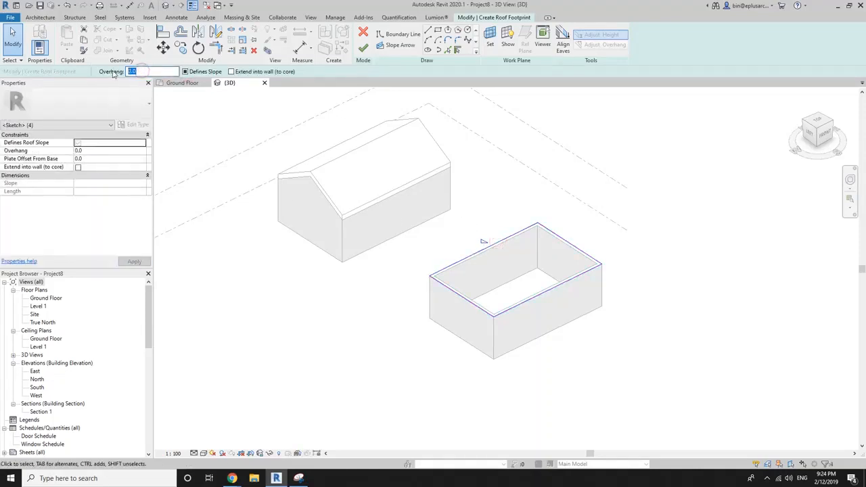
type("450")
key("Return")
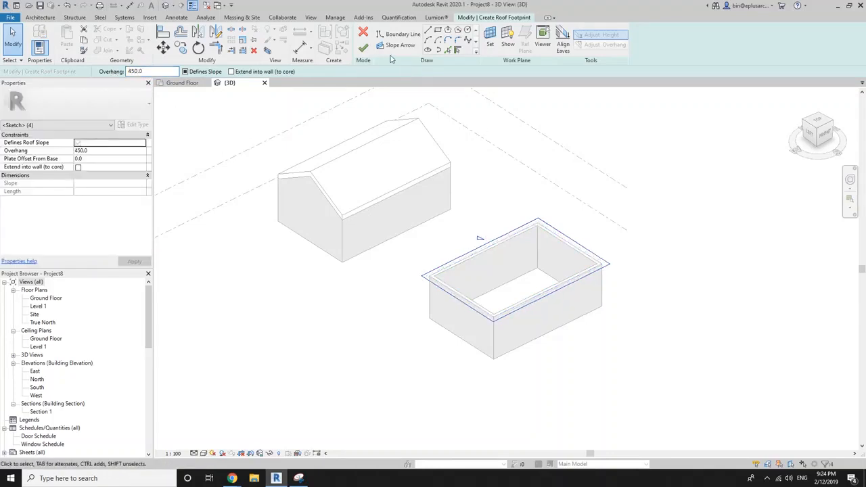
left_click(364, 48)
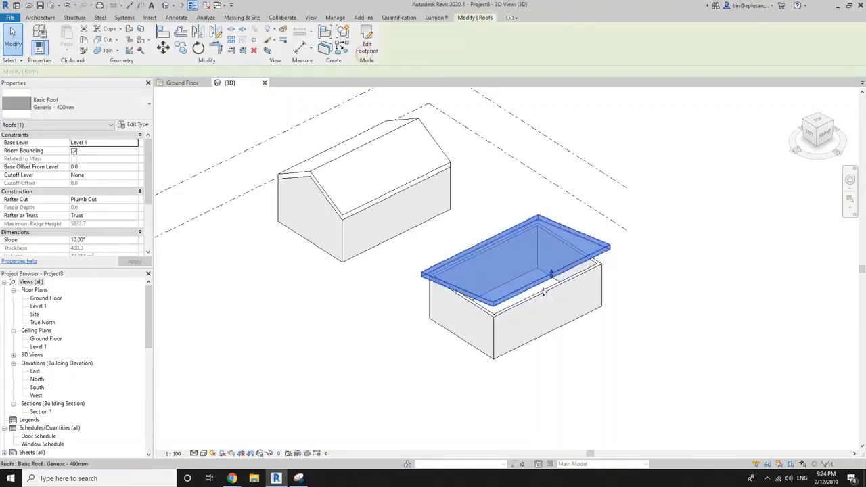
- Attach the tops of the copied walls to the single-slope roof
left_click(429, 40)
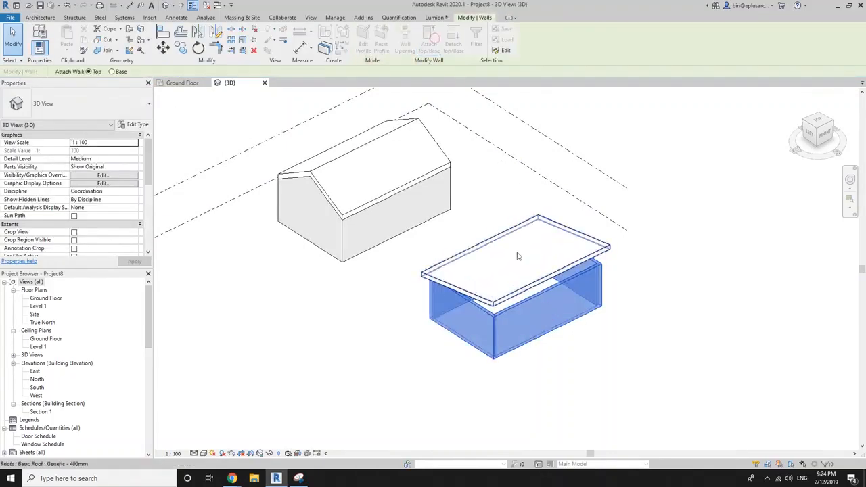
left_click(517, 252)
middle_click_drag(609, 301, 588, 281)
scroll(588, 281, "down", 1)
- Check the butterfly roof on the reference page, then copy the single-slope building's walls and roof about 19000 mm along the row
key("alt+Tab")
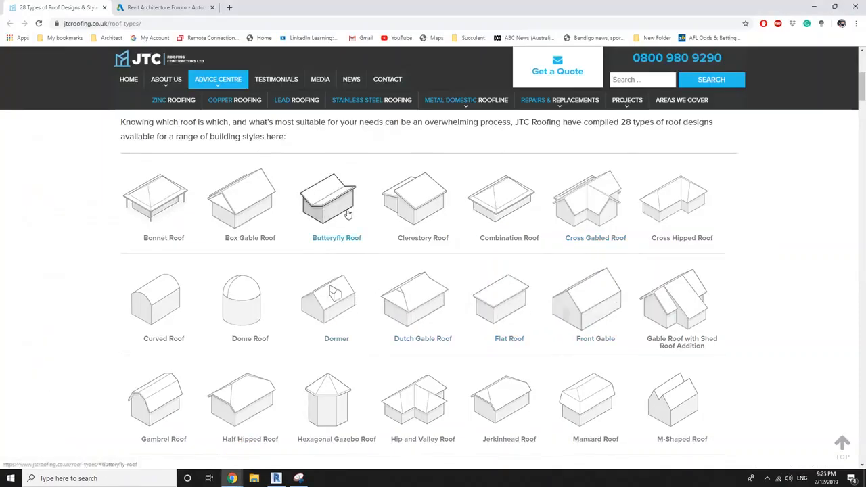
key("alt+Tab")
middle_click_drag(533, 290, 490, 250)
key("Tab")
left_click(489, 249)
scroll(489, 248, "down", 2)
key("c")
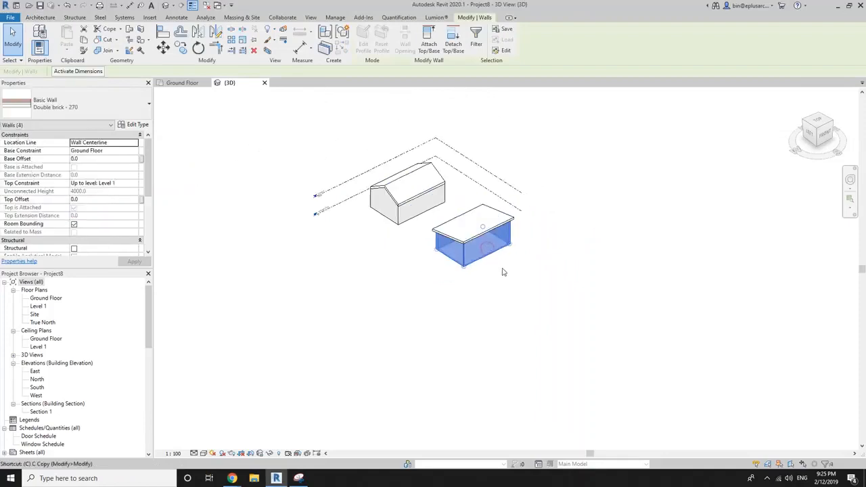
left_click(503, 272)
left_click(488, 250)
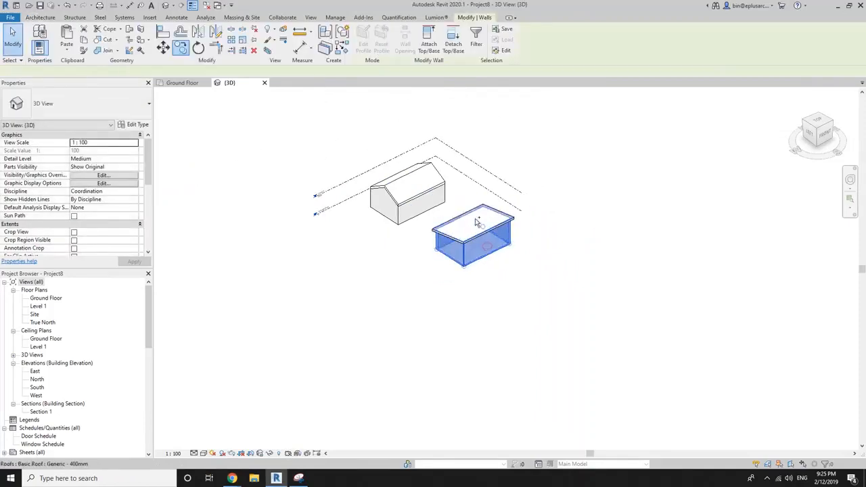
left_click(478, 222, "ctrl")
key("c")
key("o")
left_click(508, 283)
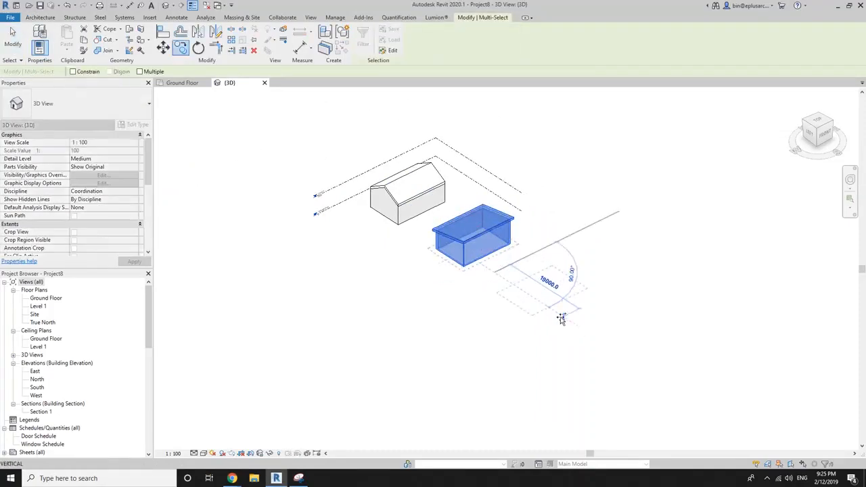
left_click(562, 319)
- Edit the copied roof's footprint so both long edges define a slope of -15 degrees, and finish the butterfly roof
left_click(542, 281)
scroll(540, 287, "up", 2)
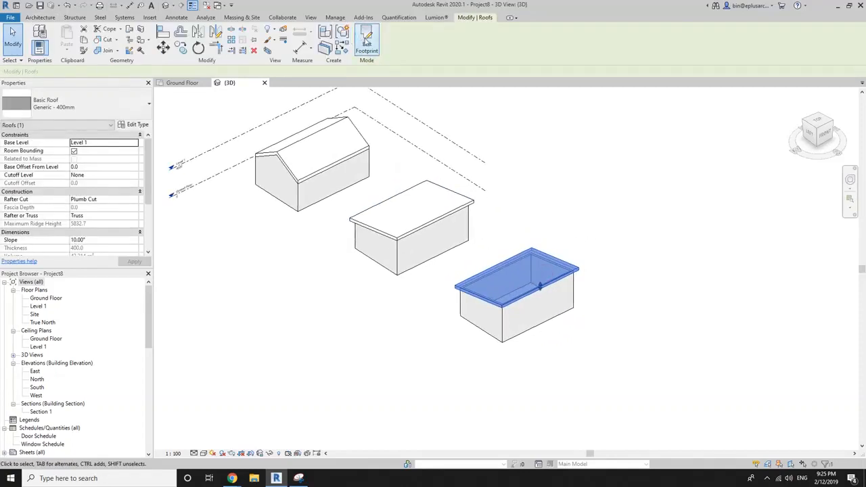
left_click(514, 261)
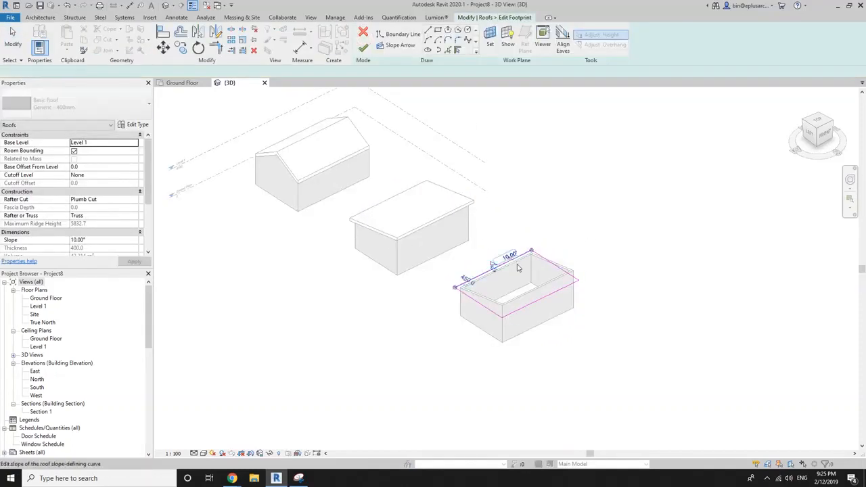
left_click(543, 297, "ctrl")
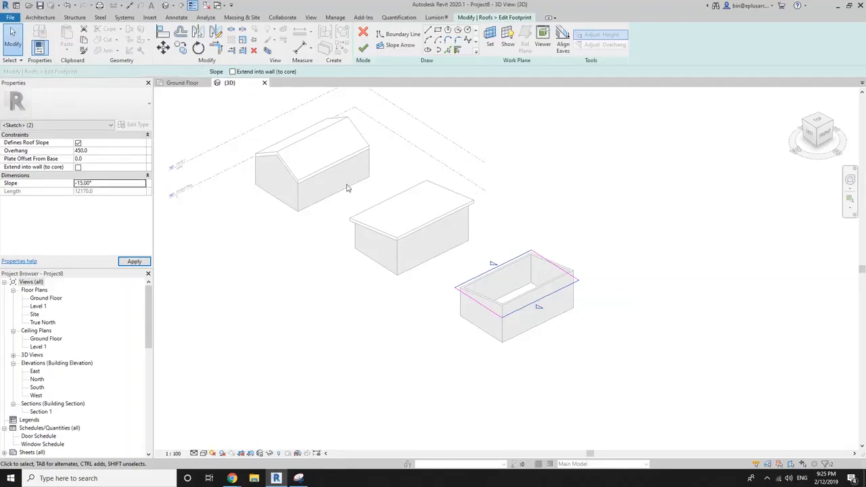
left_click(366, 52)
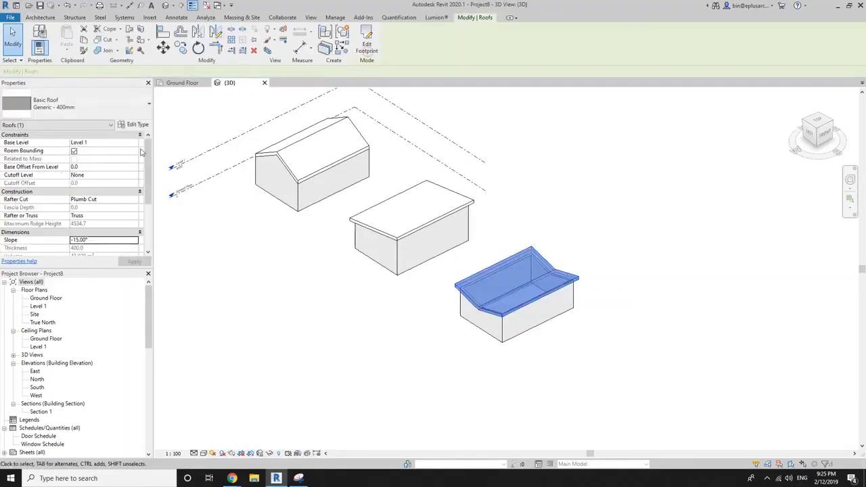
middle_click_drag(601, 319, 647, 277, "shift")
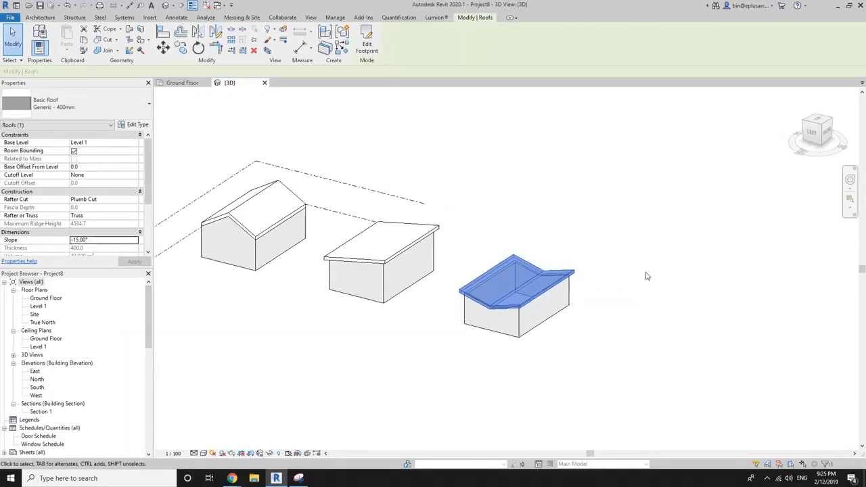
left_click(648, 277)
middle_click_drag(617, 303, 541, 305, "shift")
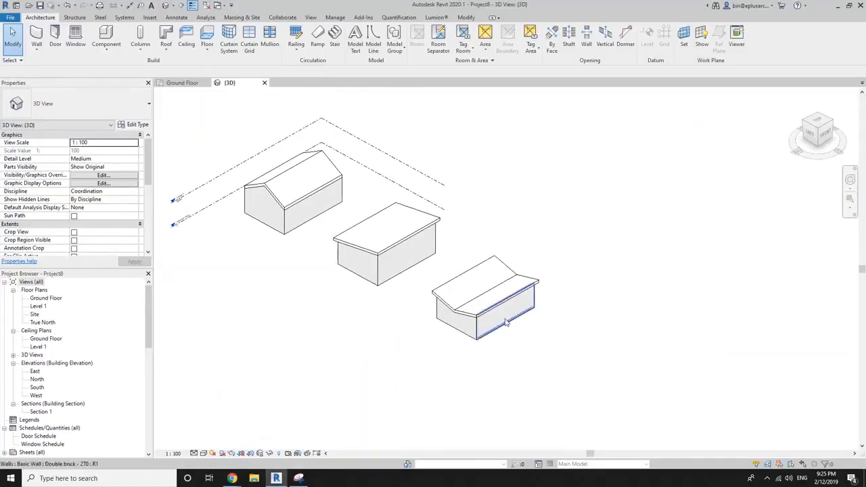
- Copy only the four walls of the butterfly-roof building to the next place along the row
key("Tab")
left_click(506, 322)
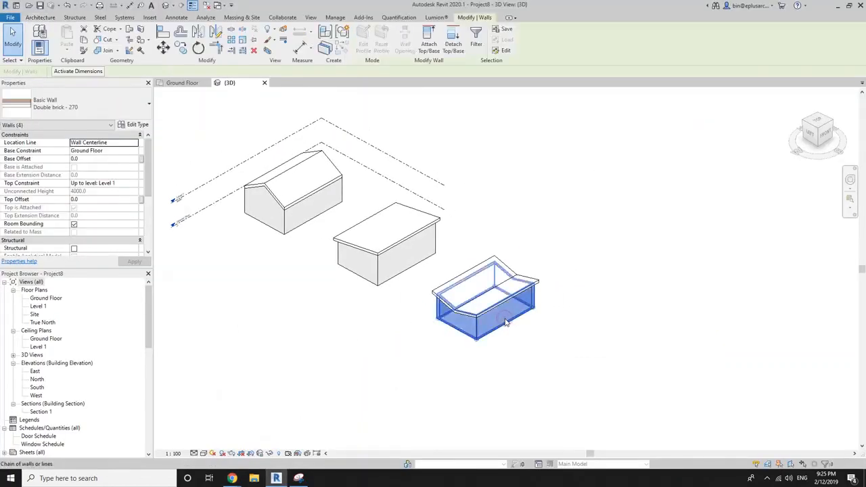
scroll(506, 322, "down", 2)
key("c")
key("o")
left_click(505, 324)
left_click(572, 364)
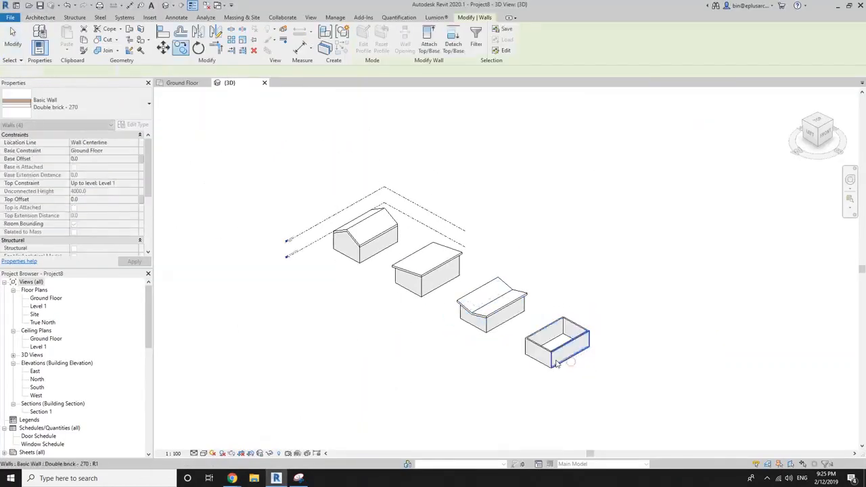
scroll(569, 360, "up", 1)
key("Escape")
left_click(167, 36)
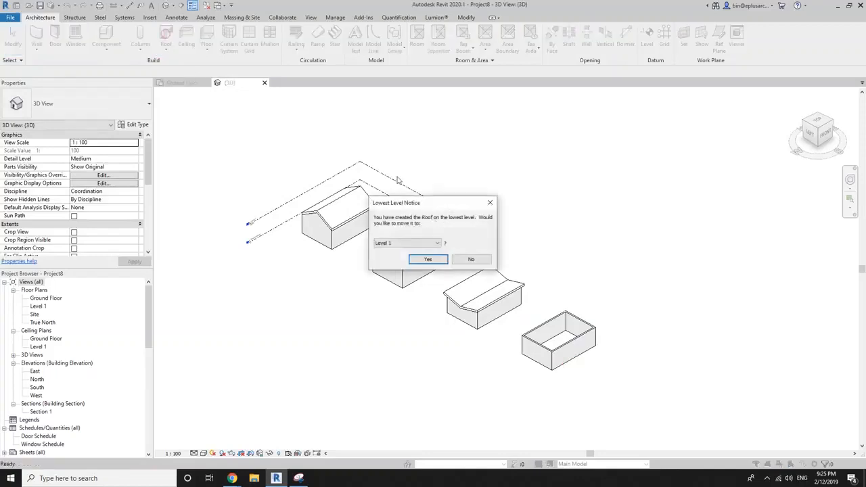
left_click(425, 259)
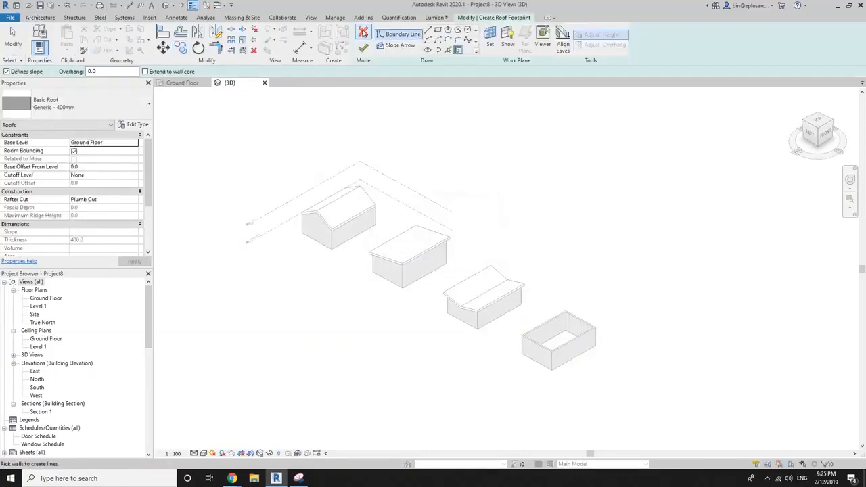
left_click(365, 34)
- Start a roof by extrusion on the short end wall of the newly copied walls, with Level 1 as reference level and 0.0 offset
left_click(166, 47)
left_click(191, 89)
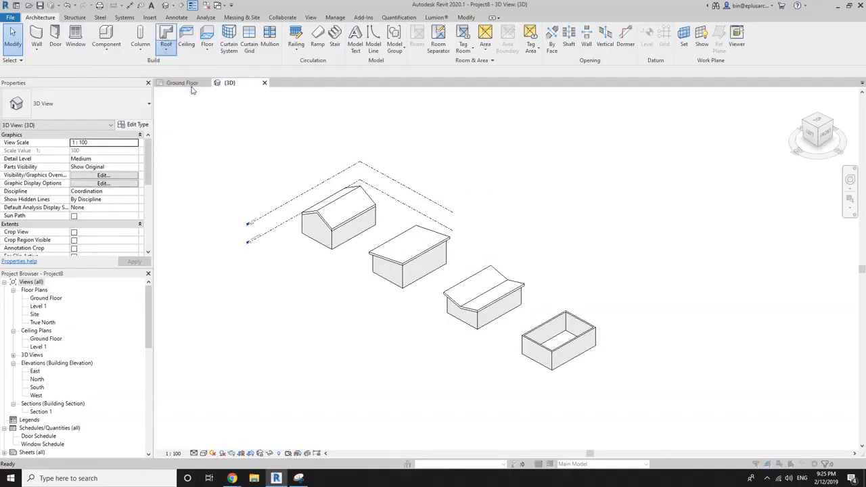
left_click(409, 292)
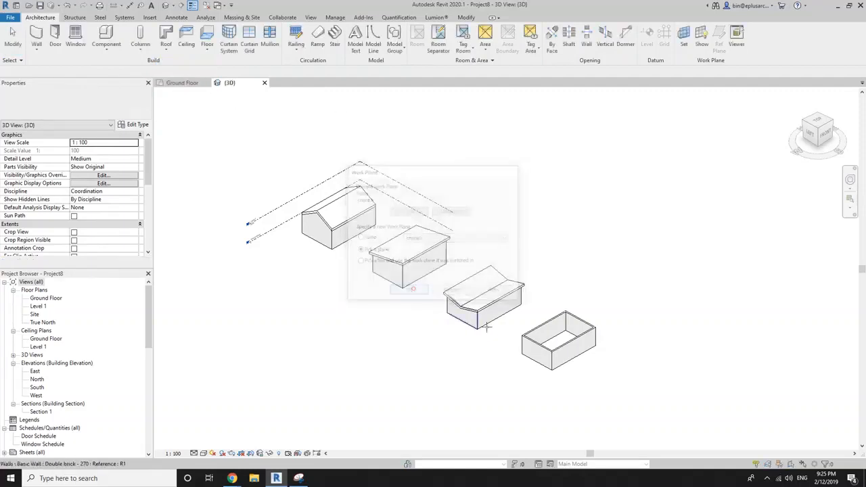
left_click(541, 356)
left_click(435, 255)
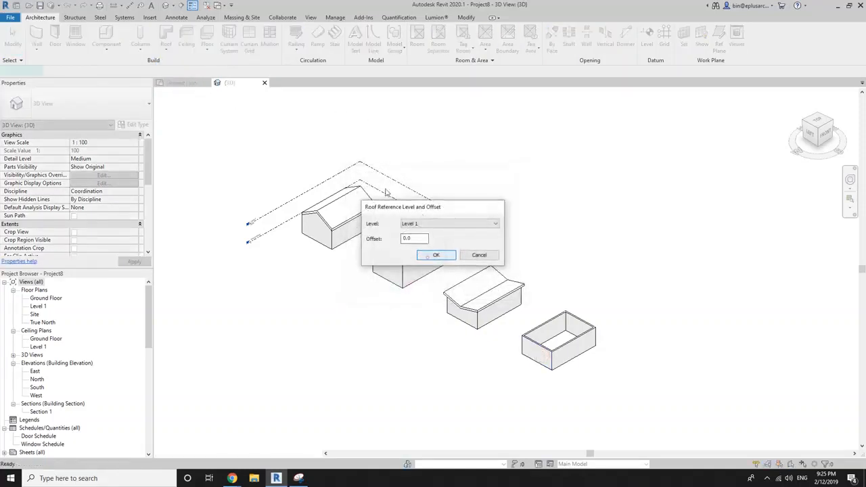
- Sketch the roof profile as an arc bulging upward between the end wall's two top outer corners, and finish the curved roof
scroll(580, 398, "up", 5)
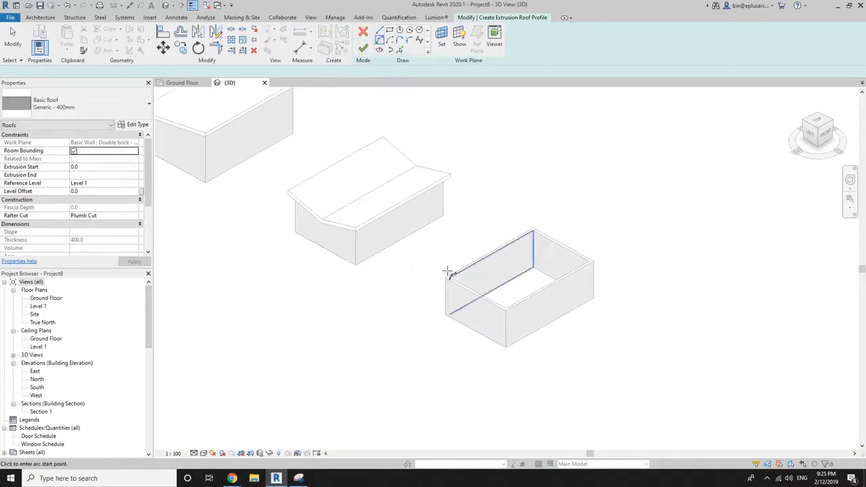
scroll(447, 277, "up", 2)
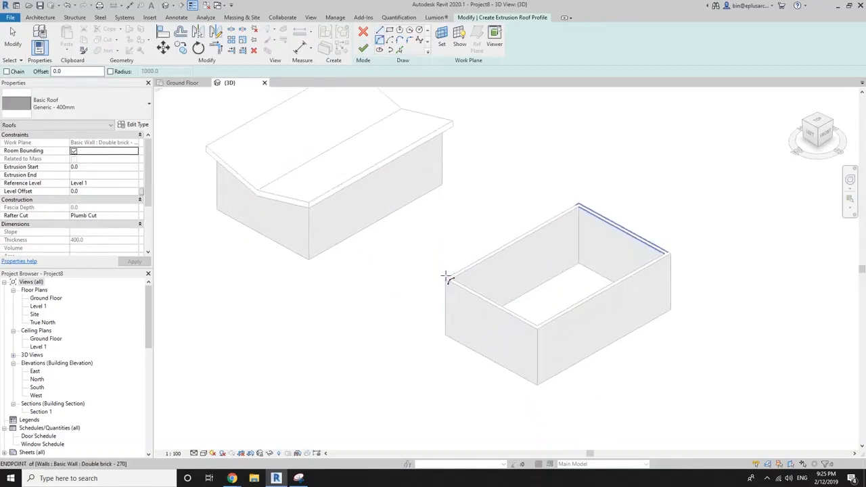
left_click(447, 277)
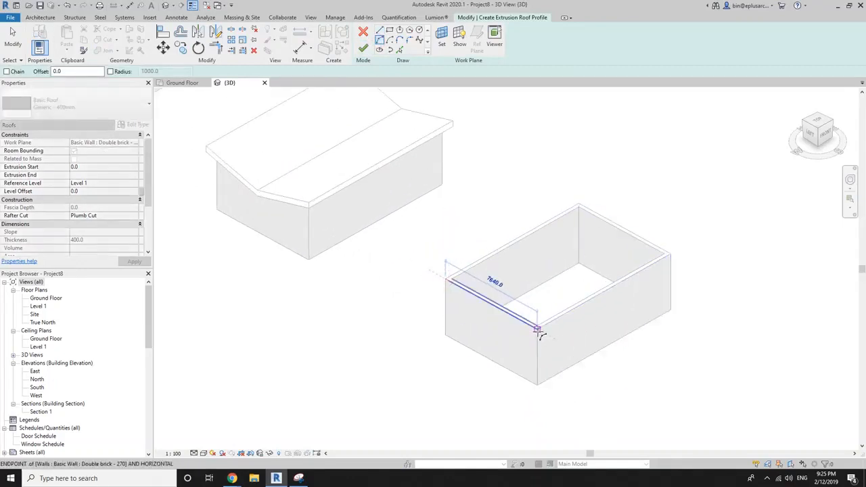
left_click(538, 330)
left_click(523, 299)
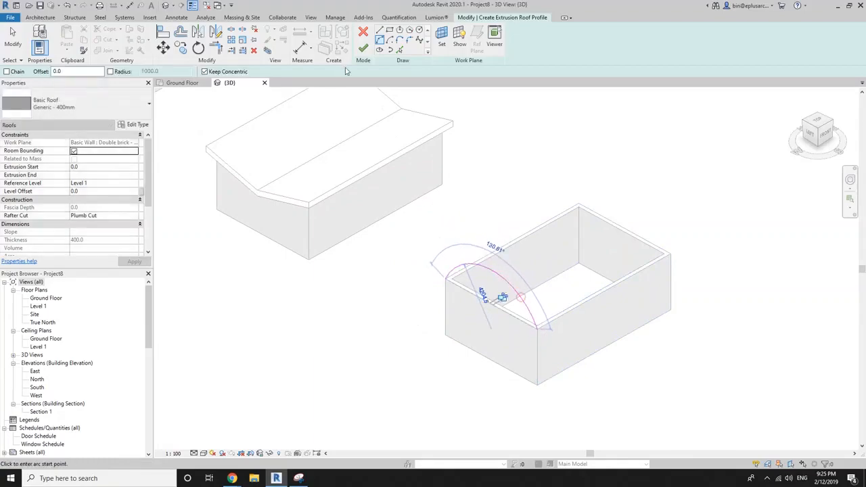
left_click(363, 49)
middle_click_drag(515, 258, 598, 251, "shift")
- Attach the tops of the four walls to the curved roof
left_click(499, 321)
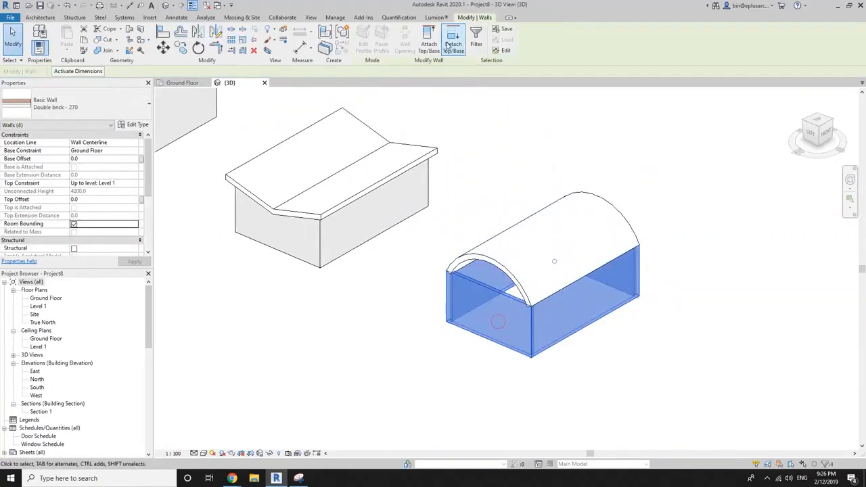
left_click(429, 45)
left_click(546, 288)
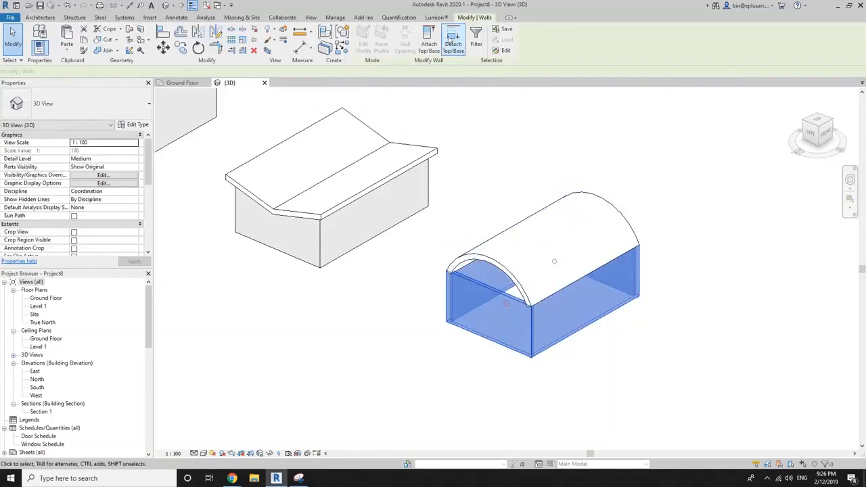
left_click(436, 35)
left_click(542, 259)
key("Escape")
scroll(590, 300, "down", 1)
middle_click_drag(571, 325, 609, 312, "shift")
- Compare the row of modelled buildings with the roof types on the reference web page, including the curved and bonnet roofs
key("alt+Tab")
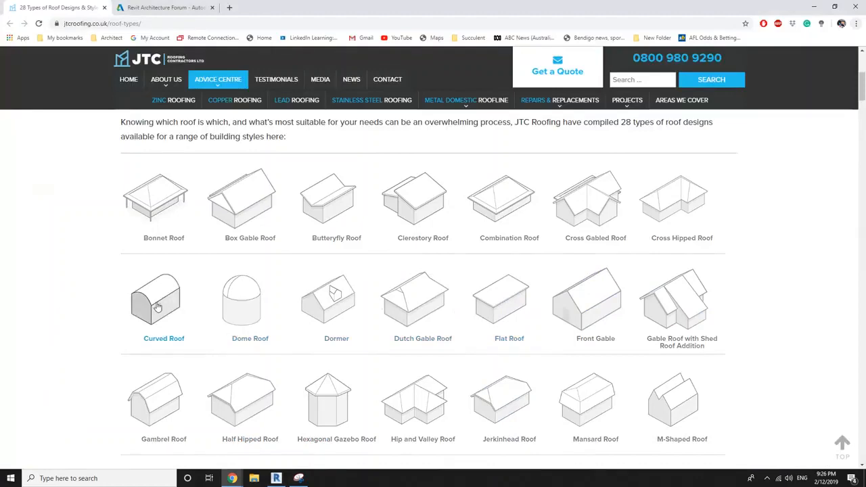
key("alt+Tab")
middle_click_drag(532, 354, 492, 327, "shift")
key("alt+Tab")
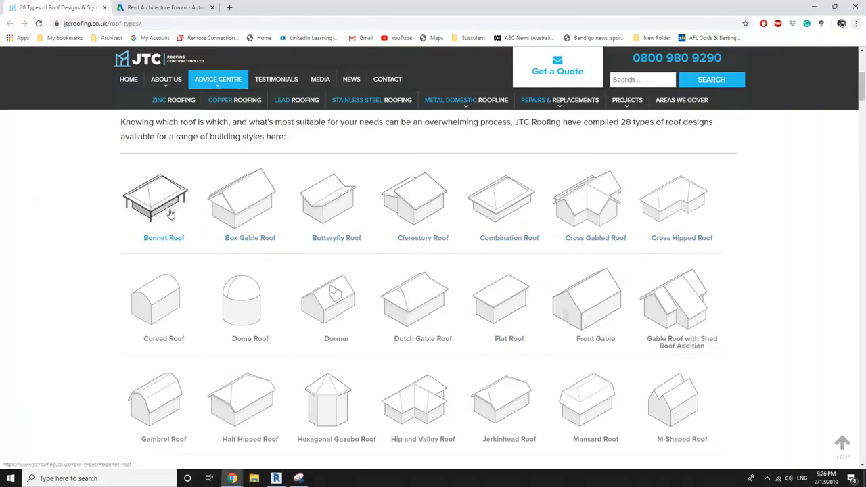
key("alt+Tab")
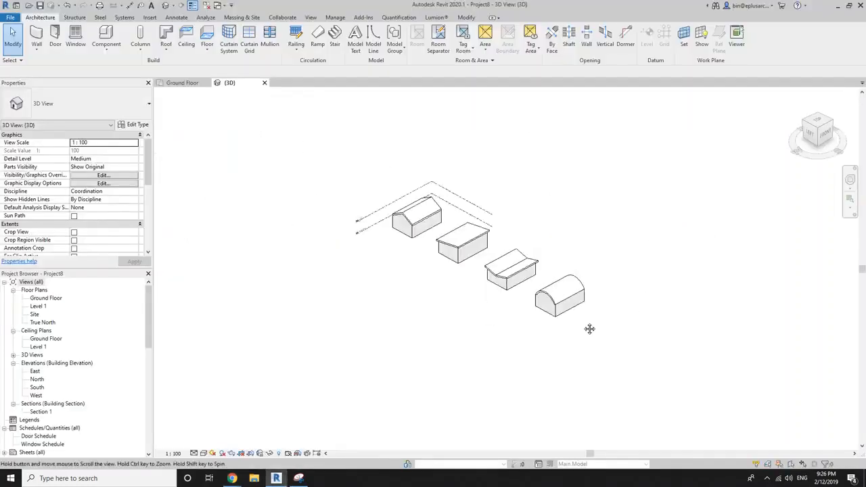
middle_click_drag(589, 329, 549, 344)
scroll(528, 318, "up", 1)
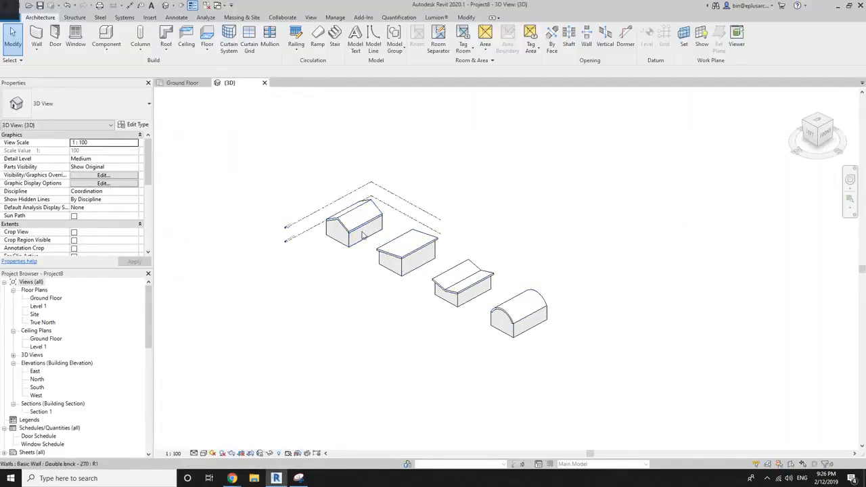
key("alt+Tab")
key("alt+Tab")
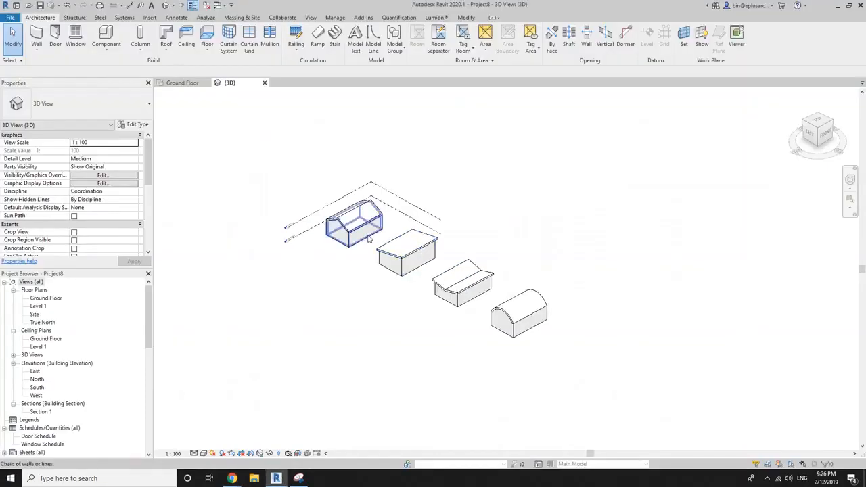
- Copy the front gable building's walls and roof to the end of the row, beyond the curved-roof building
left_click(370, 240)
left_click(354, 222, "ctrl")
scroll(362, 235, "down", 1)
key("m")
key("v")
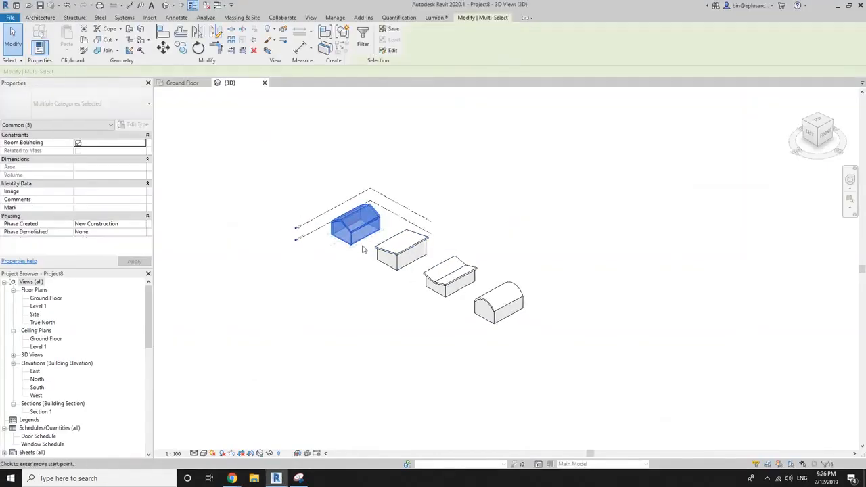
left_click(362, 248)
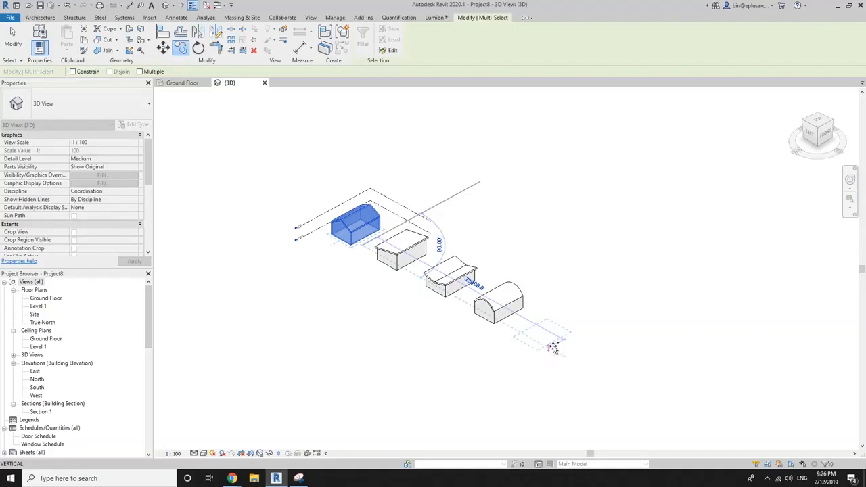
left_click(554, 348)
scroll(554, 348, "up", 2)
key("Escape")
- Make both short edges of the copied gable roof's footprint slope-defining as well, and finish it as a hip roof
key("alt+Tab")
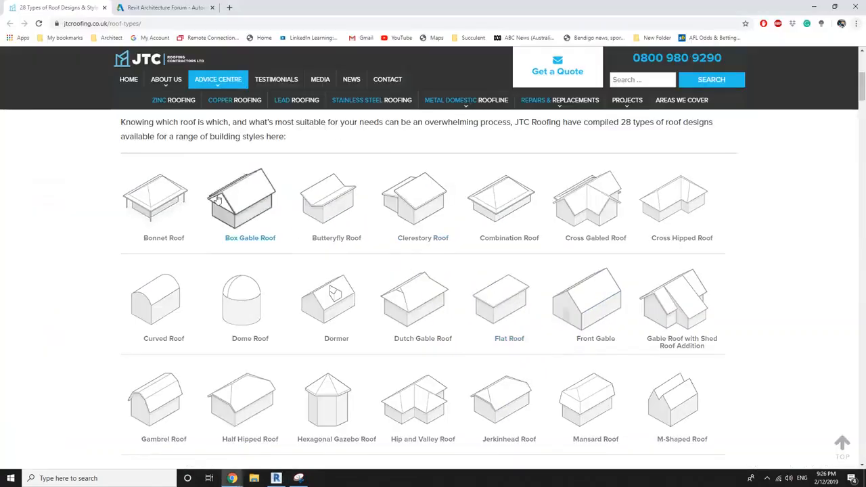
key("alt+Tab")
left_click(535, 283)
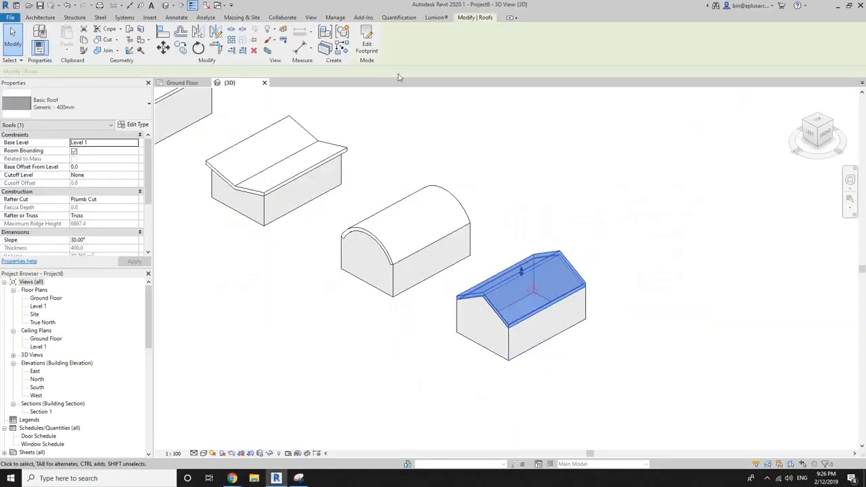
left_click(374, 52)
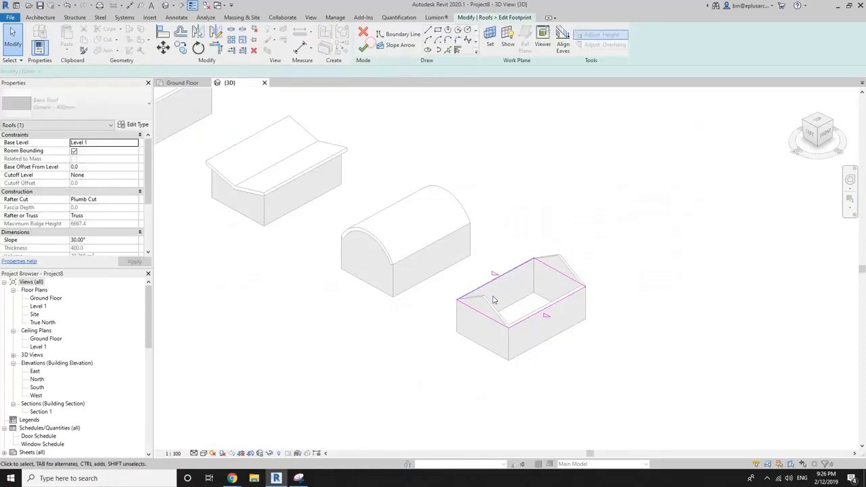
left_click(568, 279)
left_click(359, 51)
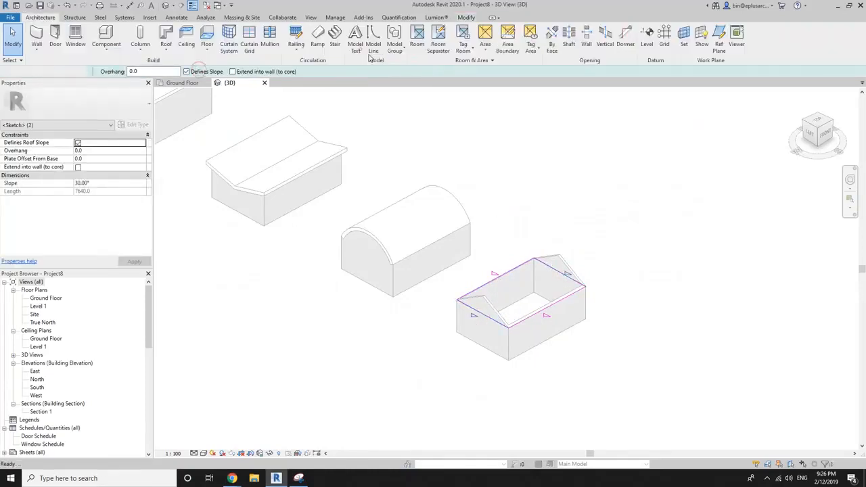
left_click(632, 241)
scroll(589, 249, "down", 1)
middle_click_drag(588, 249, 592, 339, "shift")
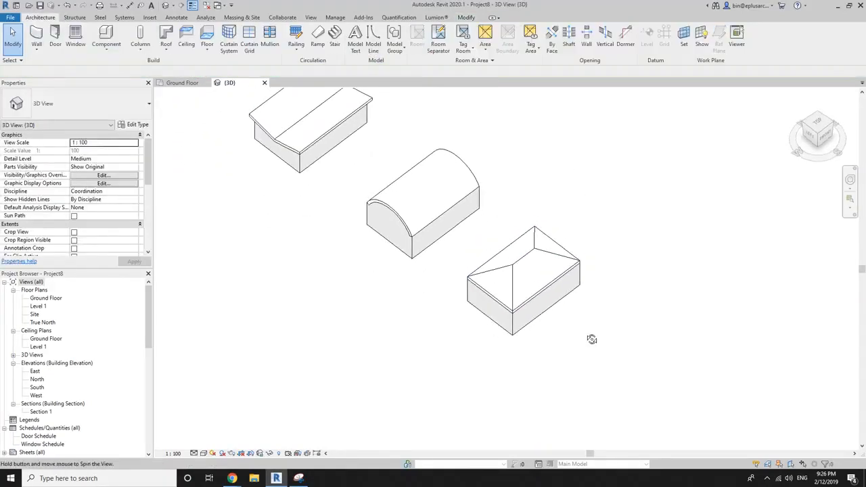
- Compare the hip-roofed building at the end of the row with the roof types on the reference web page
middle_click_drag(568, 313, 527, 263, "shift")
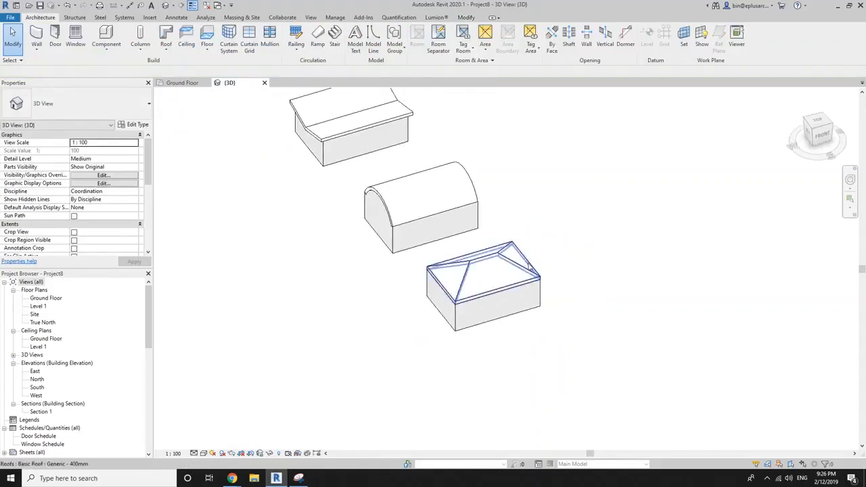
key("alt+Tab")
key("alt+Tab")
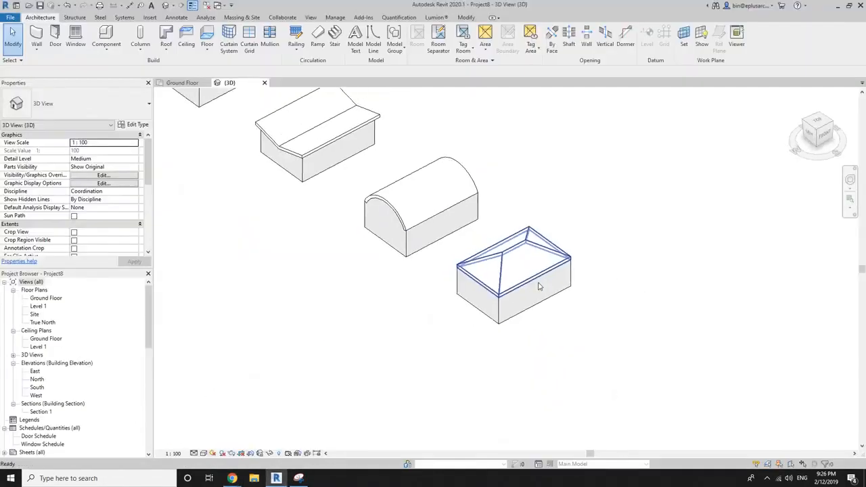
key("alt+Tab")
key("alt+Tab")
left_click(550, 261)
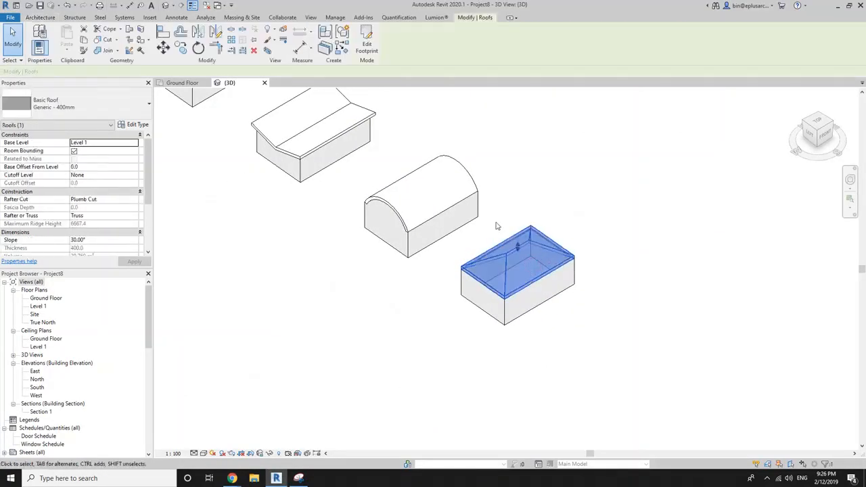
middle_click_drag(497, 226, 502, 247)
left_click(560, 215)
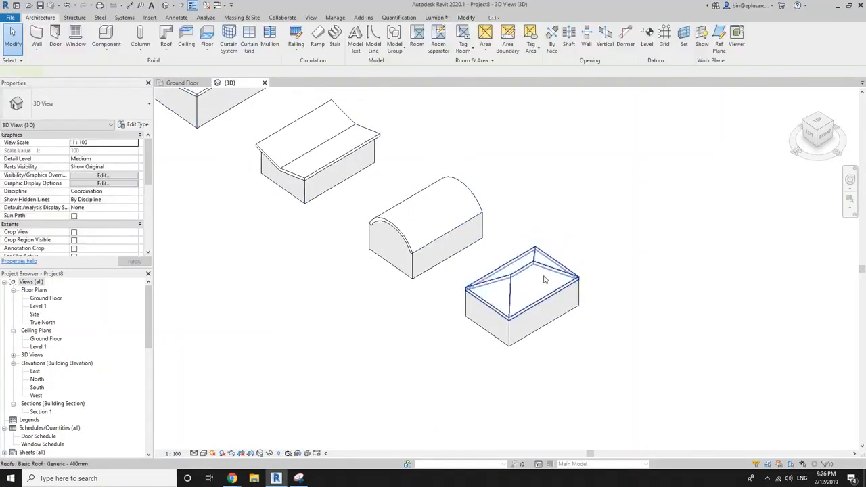
- Copy the hip roof to the clipboard and paste a duplicate aligned to the same place
left_click(544, 278)
middle_click_drag(505, 202, 504, 206)
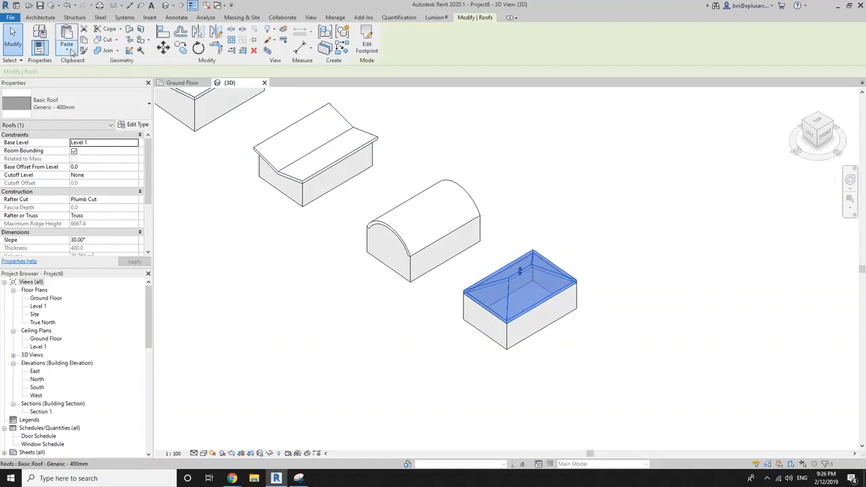
left_click(67, 49)
left_click(99, 139)
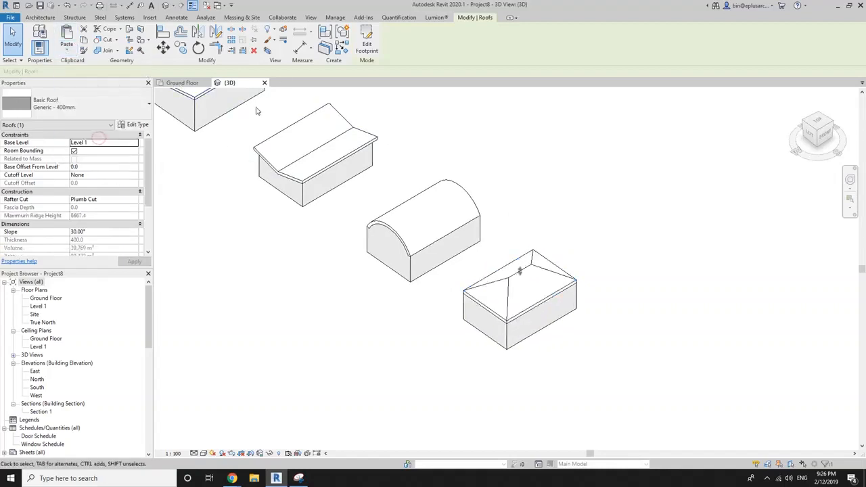
key("Tab")
left_click(561, 298)
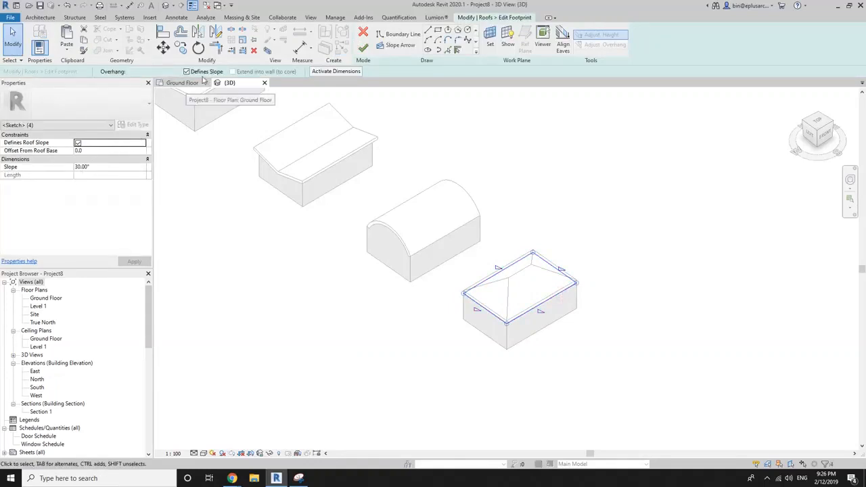
middle_click_drag(657, 179, 652, 185)
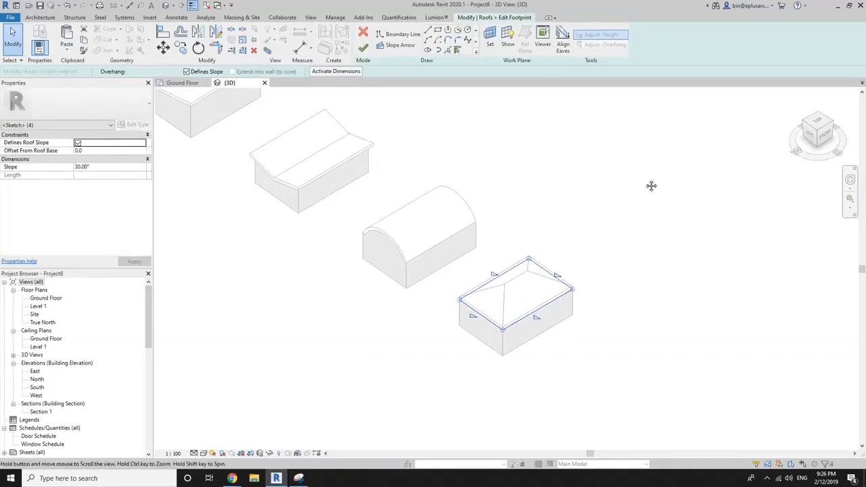
left_click(365, 32)
left_click(589, 278)
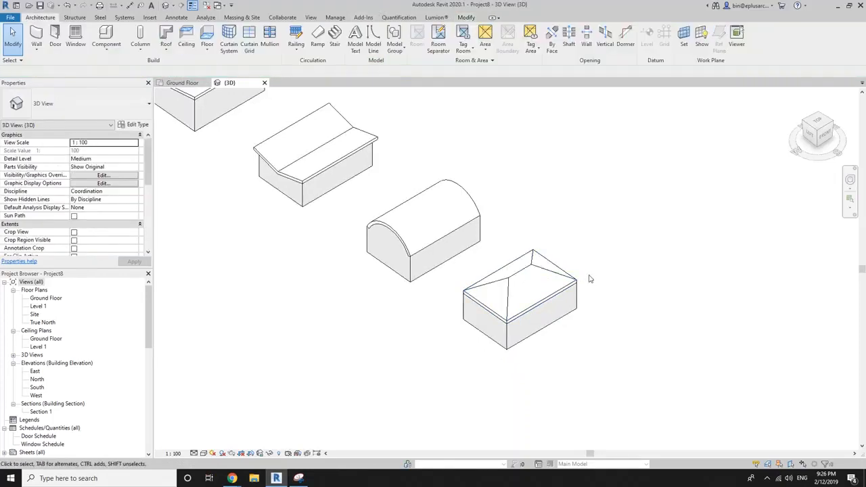
left_click(533, 286)
scroll(603, 217, "up", 2)
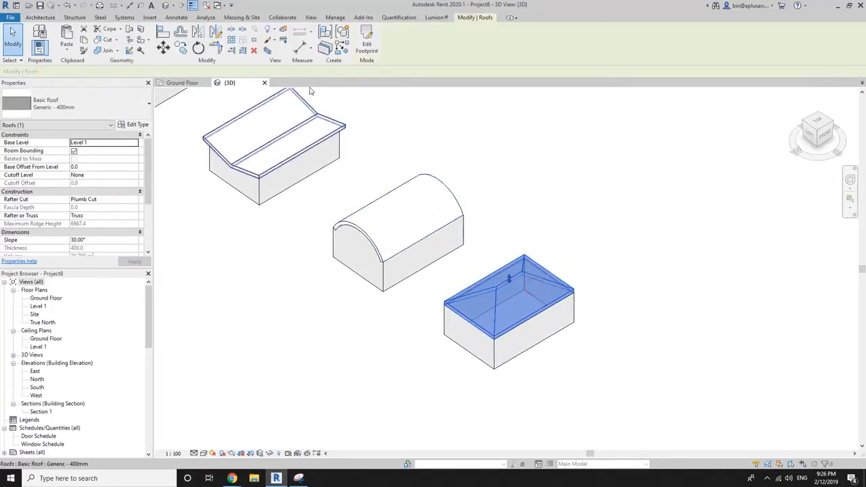
left_click(367, 44)
left_click(483, 285)
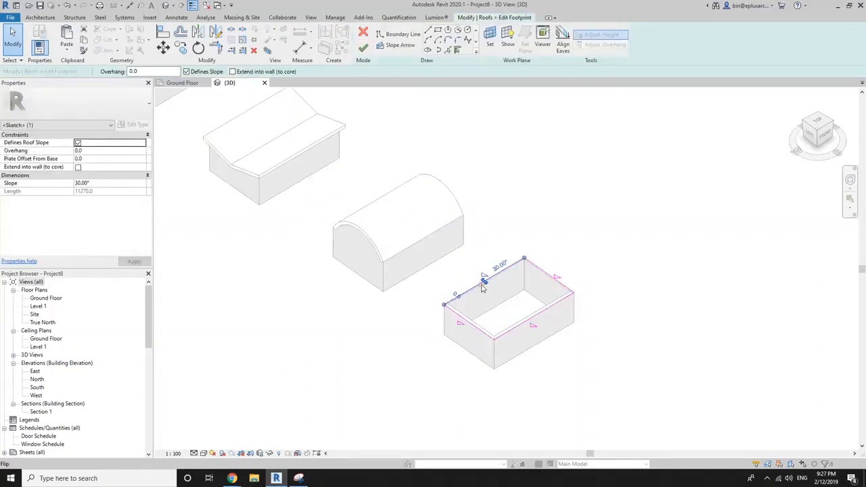
left_click(363, 48)
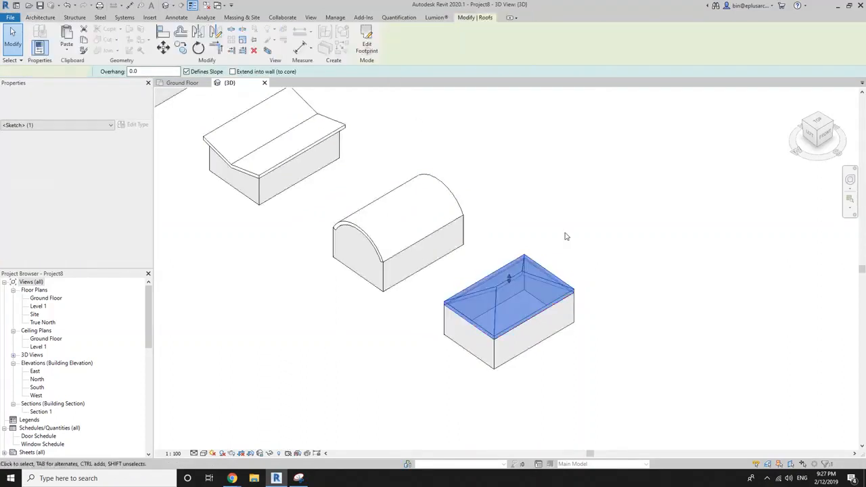
left_click(565, 236)
- Give all four footprint edges of the hip roof the same overhang beyond the walls and finish the roof
left_click(497, 293)
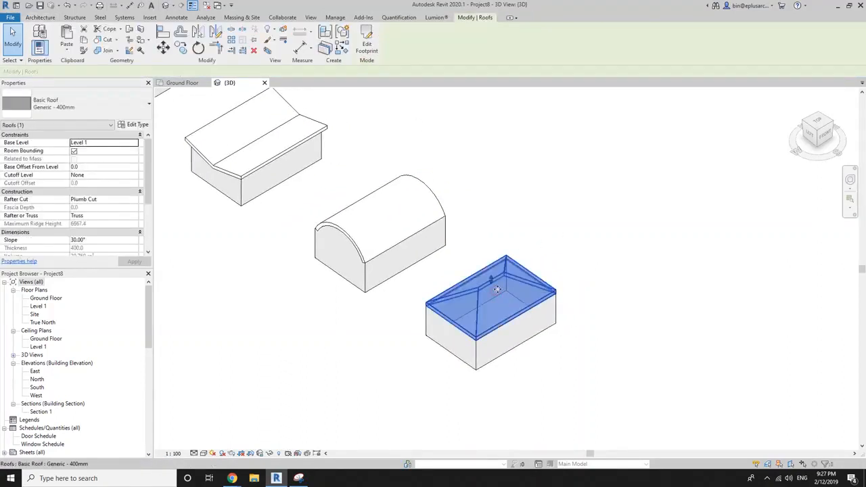
middle_click_drag(407, 148, 412, 159)
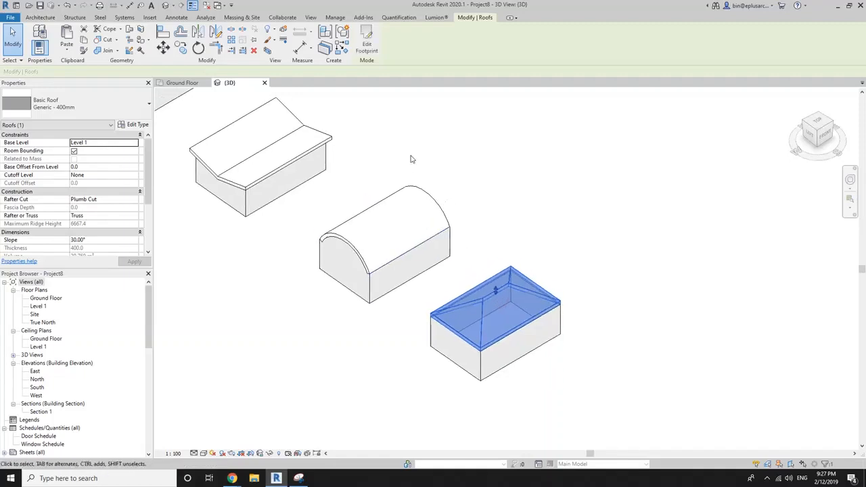
left_click(366, 45)
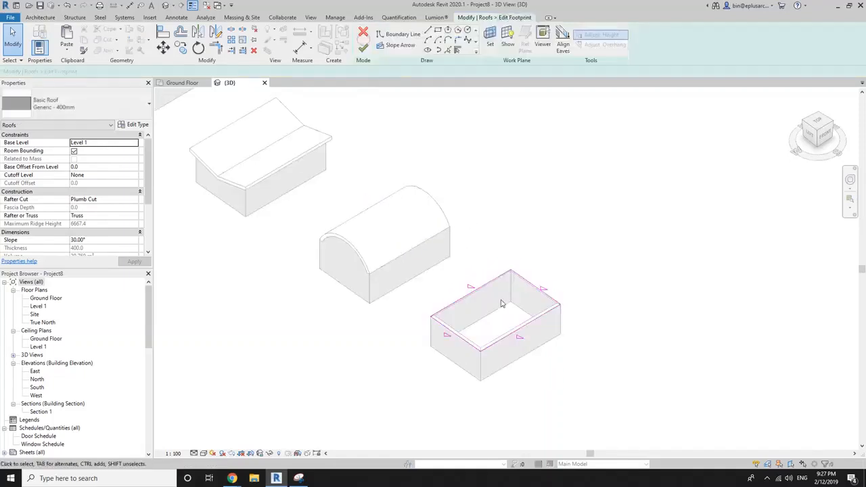
left_click(460, 303)
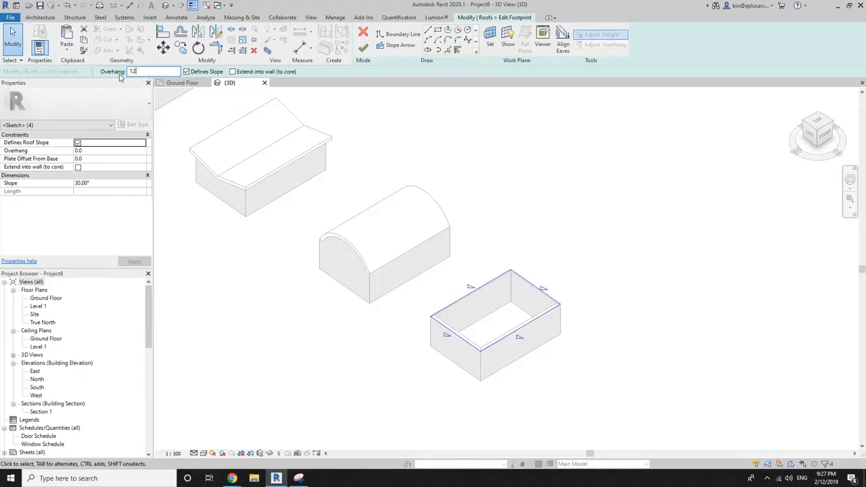
left_click(362, 48)
- Cut the overhanging hip roof off at Level 1 with the cutoff level setting, keeping the attached walls
scroll(506, 308, "up", 2)
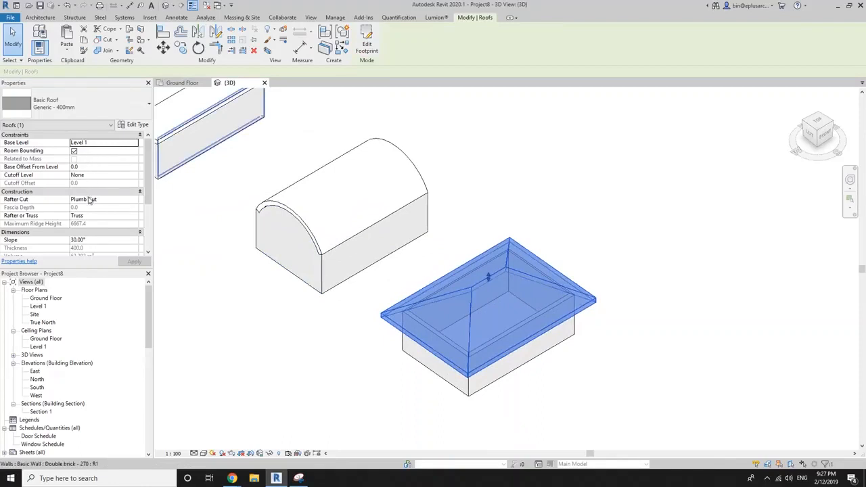
left_click(112, 178)
left_click(135, 176)
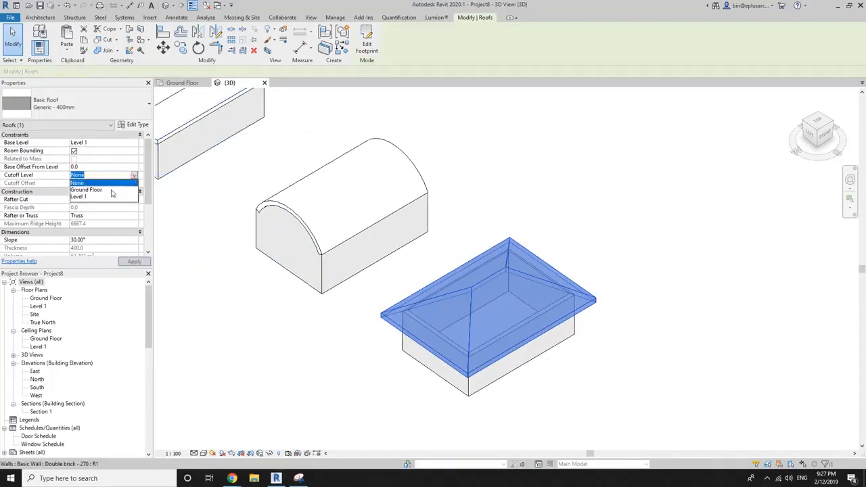
left_click(83, 197)
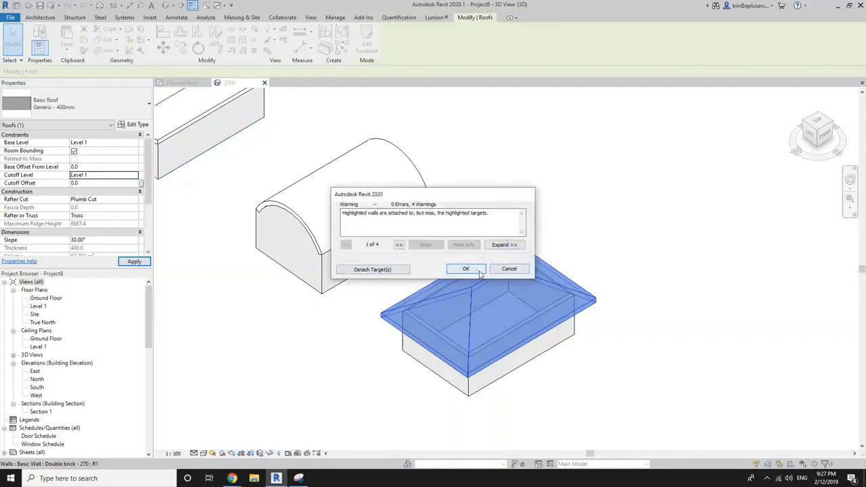
left_click(467, 269)
- Set the slope of the cut-off perimeter roof to 10°
middle_click_drag(545, 294, 535, 257, "shift")
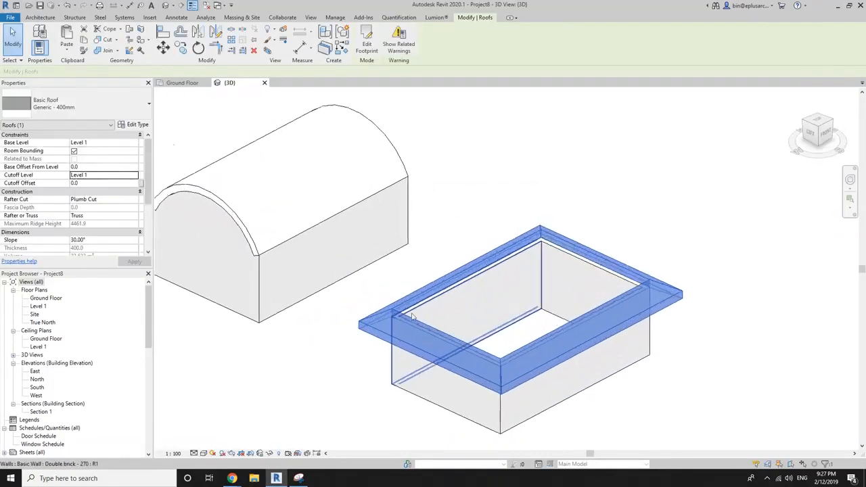
left_click(101, 241)
type("10")
key("Return")
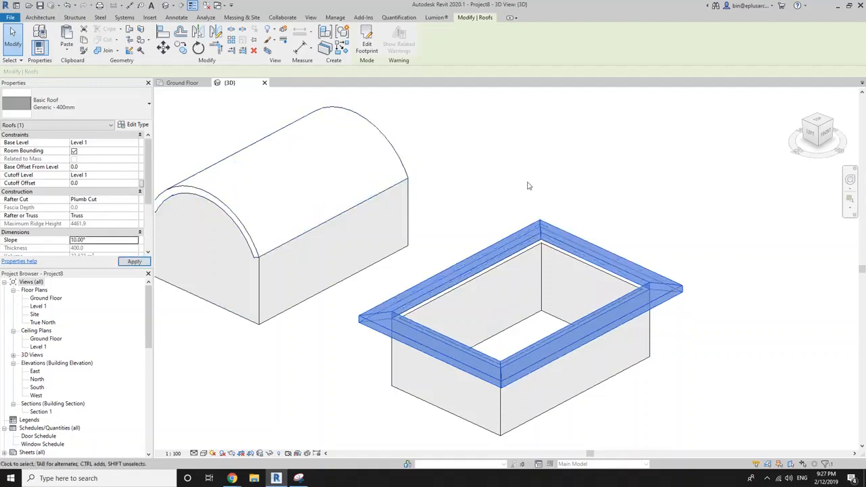
- Paste the copied hip roof aligned to the same place, filling the opening in the perimeter roof
middle_click_drag(535, 223, 474, 190, "shift")
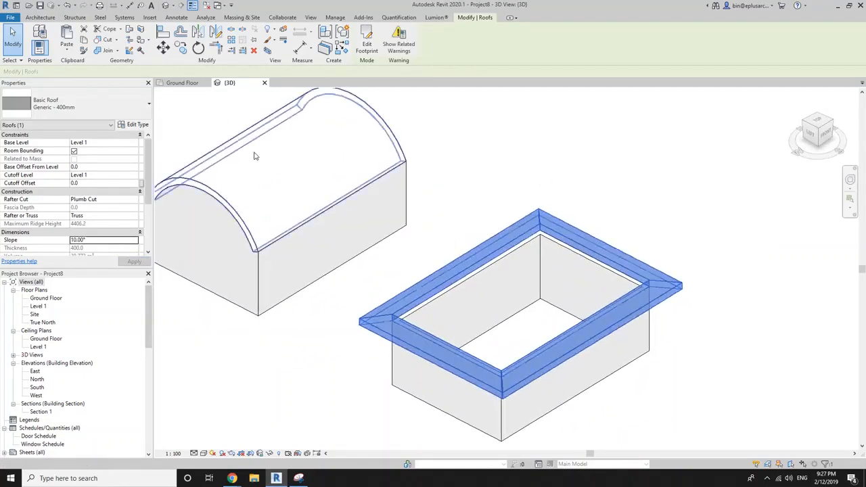
left_click(67, 48)
left_click(92, 136)
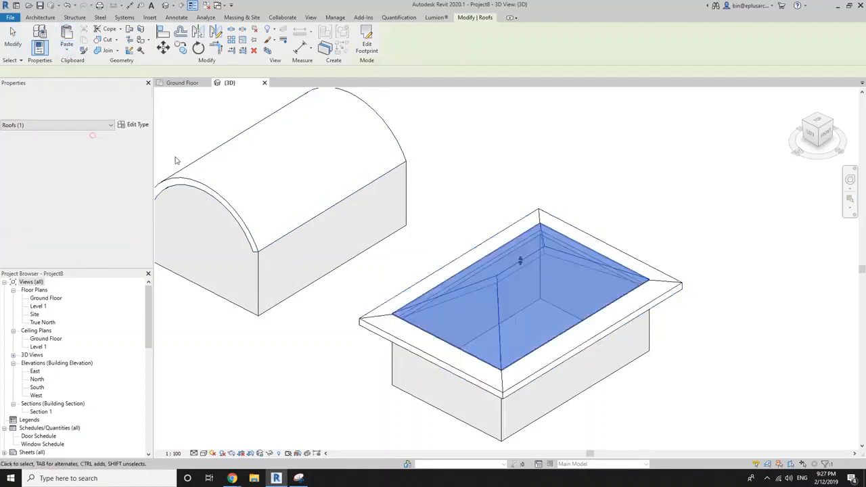
key("Escape")
- Change both the inner hip roof and the perimeter roof to the Generic - 125mm type
middle_click_drag(474, 223, 600, 265, "shift")
left_click(618, 291)
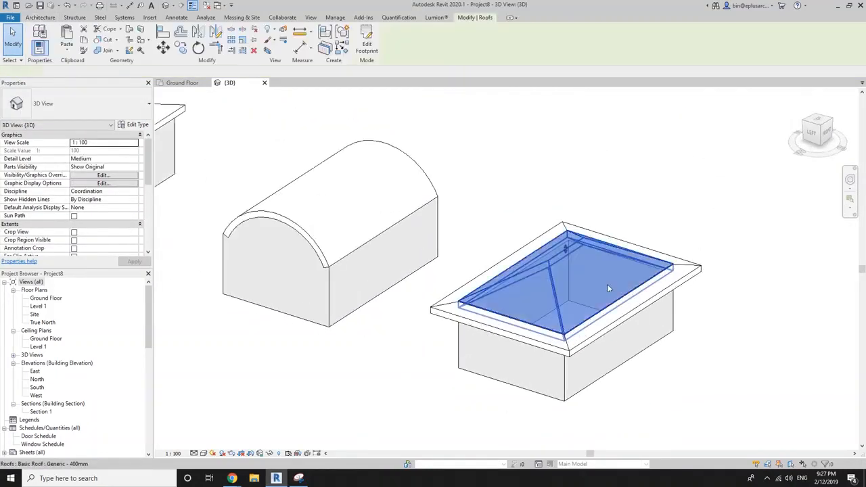
left_click(97, 105)
left_click(67, 170)
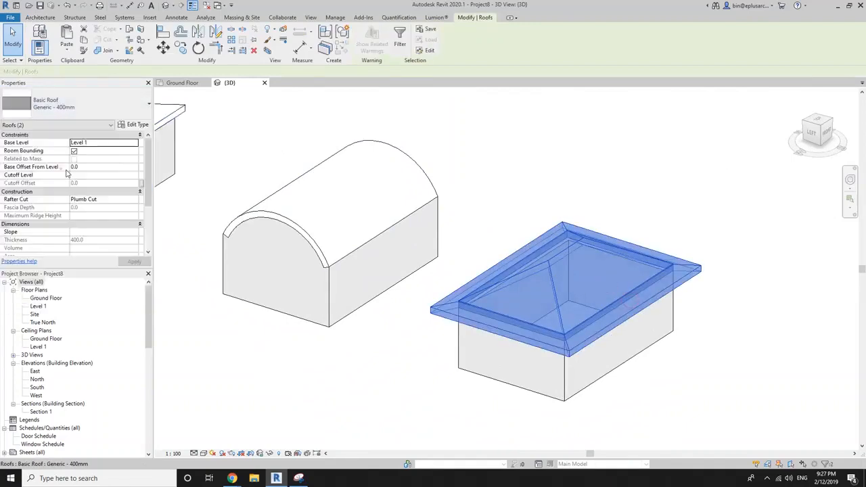
left_click(653, 209)
- Compare the two-pitch roof with the reference web page and inspect its eaves junction up close in the Left view
middle_click_drag(682, 259, 628, 257, "shift")
key("alt+Tab")
key("alt+Tab")
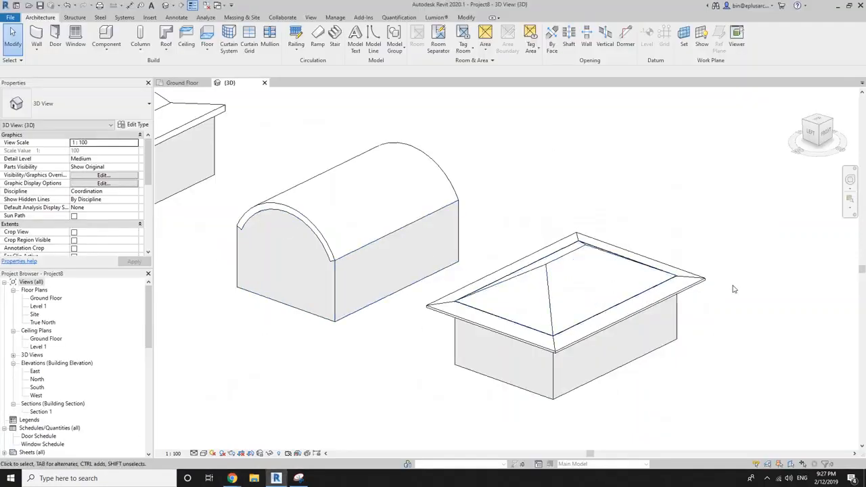
middle_click_drag(735, 289, 725, 256, "shift")
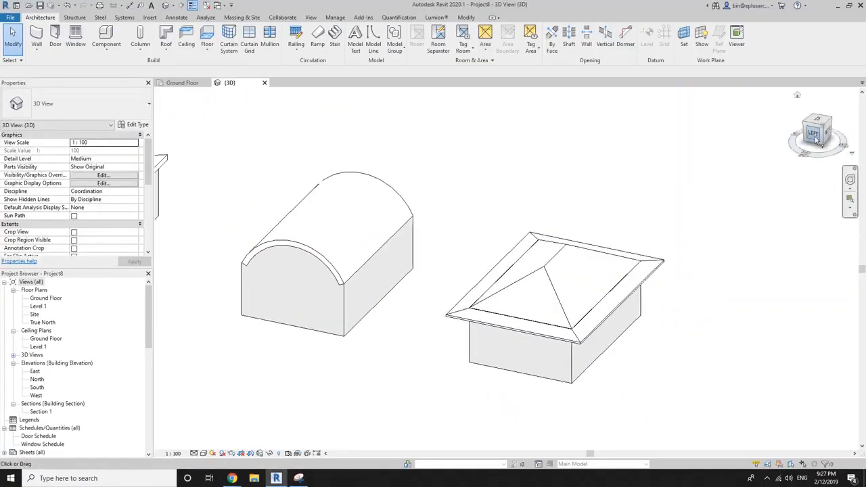
left_click(817, 138)
scroll(675, 285, "up", 5)
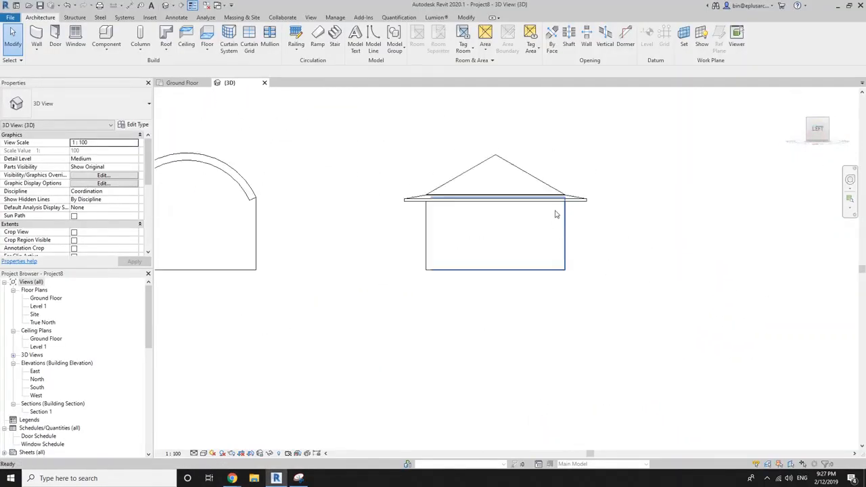
scroll(556, 214, "up", 6)
- Try to move the perimeter roof sideways away from the wall corner, and undo the move
left_click(545, 200)
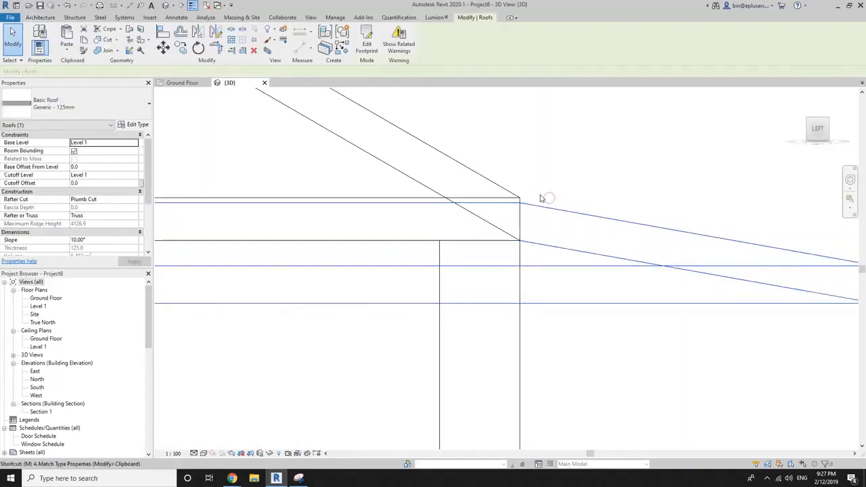
key("m")
key("v")
left_click(519, 200)
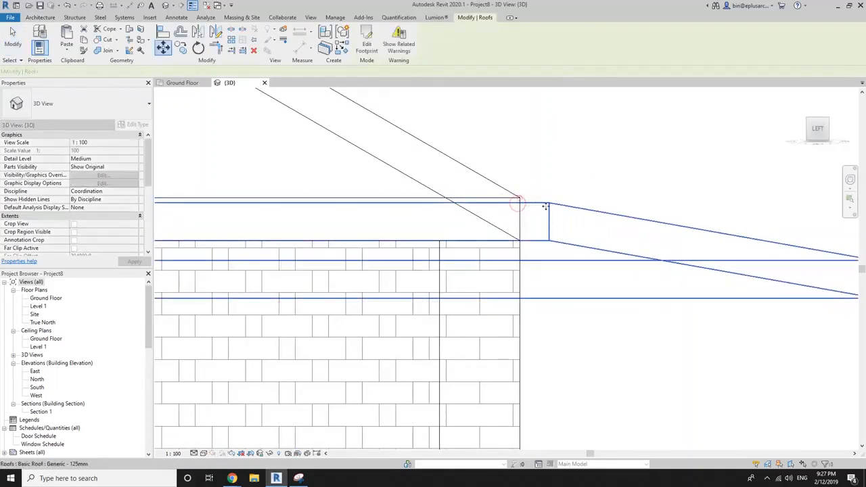
left_click(545, 207)
key("Escape")
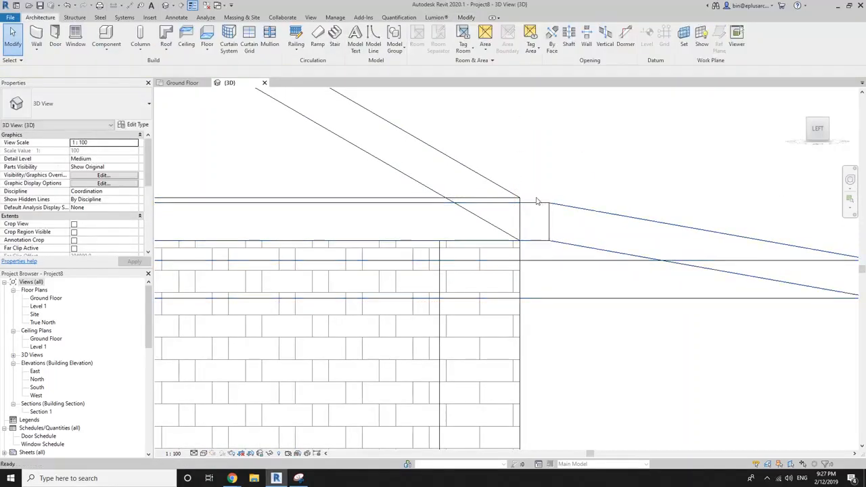
key("ctrl+z")
- Move the inner hip roof straight down so its upper eave corner meets the upper edge of the perimeter roof
scroll(518, 198, "up", 2)
left_click(513, 199)
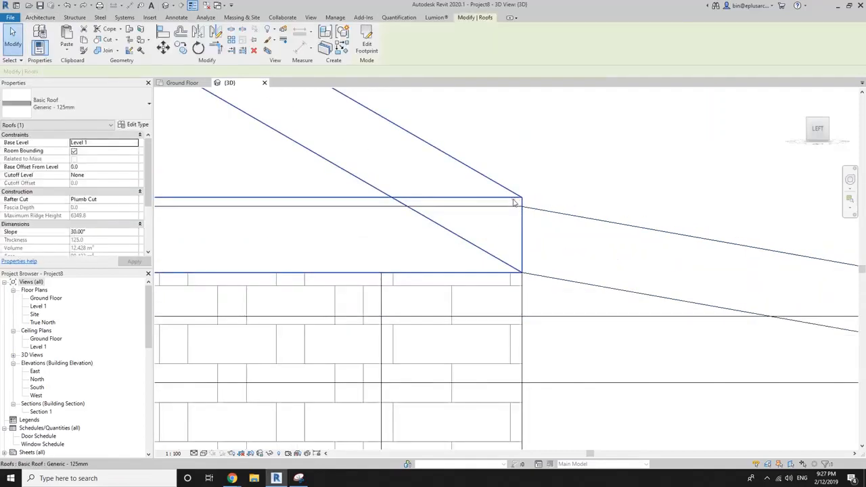
key("m")
key("v")
left_click(524, 199)
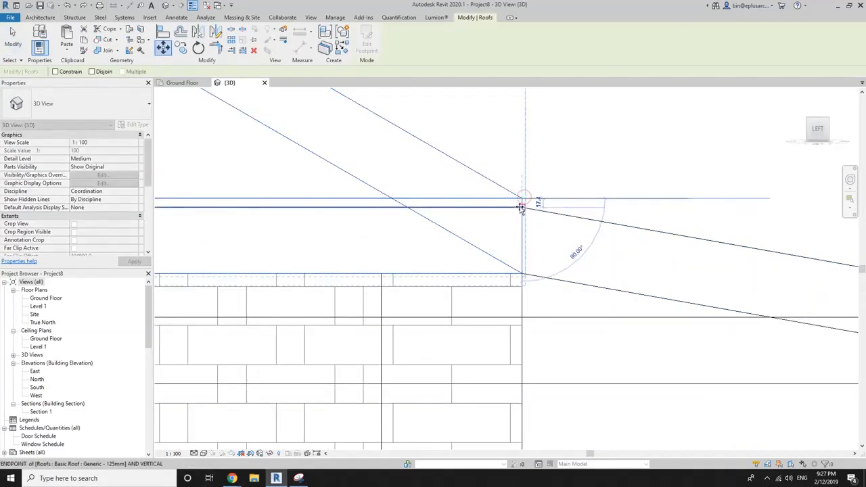
left_click(521, 208)
key("Escape")
- Review the row of buildings in shaded display, restore the hidden-line display, and switch to the roof types web page
scroll(537, 226, "down", 7)
key("s")
mouse_move(522, 232)
middle_mouse_down("shift")
mouse_move(483, 280)
mouse_move(590, 245)
mouse_move(540, 328)
mouse_move(532, 257)
middle_mouse_up("shift")
key("d")
scroll(472, 274, "down", 4)
scroll(589, 247, "down", 2)
scroll(539, 332, "down", 1)
middle_click_drag(535, 256, 531, 271, "shift")
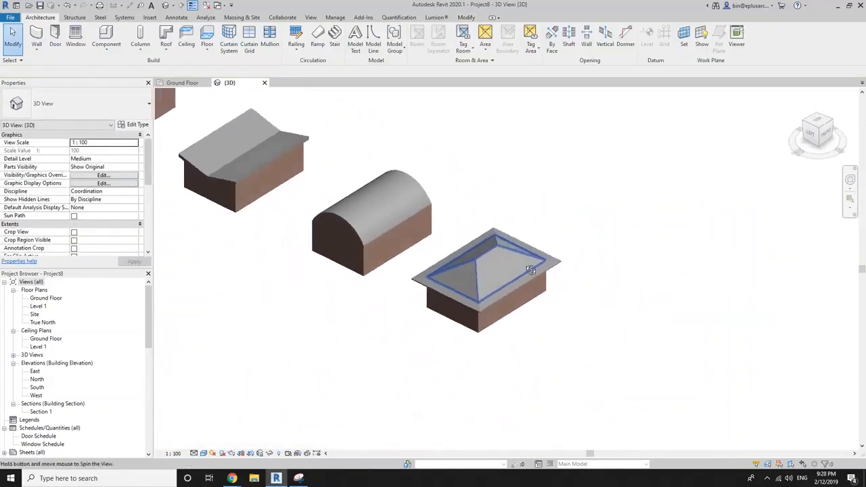
mouse_move(559, 343)
middle_mouse_down()
mouse_move(510, 302)
mouse_move(489, 302)
mouse_move(561, 287)
mouse_move(561, 324)
middle_mouse_up()
scroll(487, 300, "down", 5)
scroll(561, 284, "up", 2)
key("h")
key("l")
scroll(570, 306, "up", 1)
key("alt+Tab")
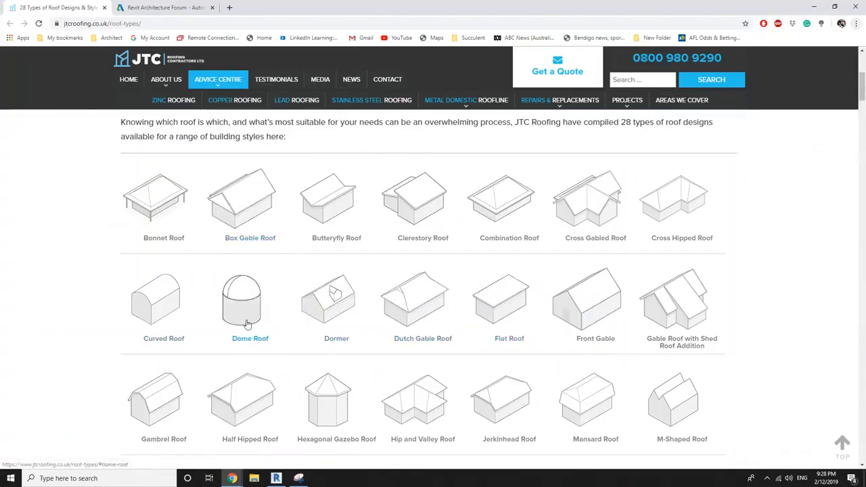
- Switch to Revit and draw a circular Double brick - 270 wall beside the two-pitch hip roof building
key("alt+Tab")
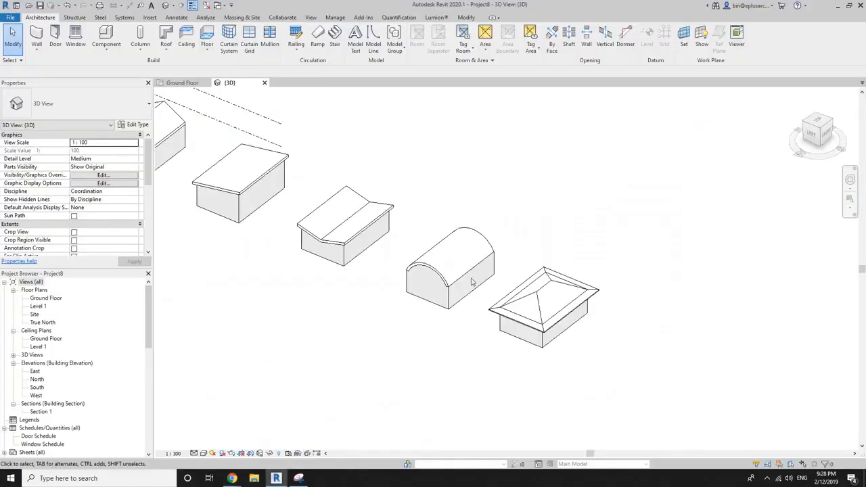
scroll(560, 281, "down", 3)
middle_click_drag(574, 295, 487, 296, "shift")
left_click(556, 313)
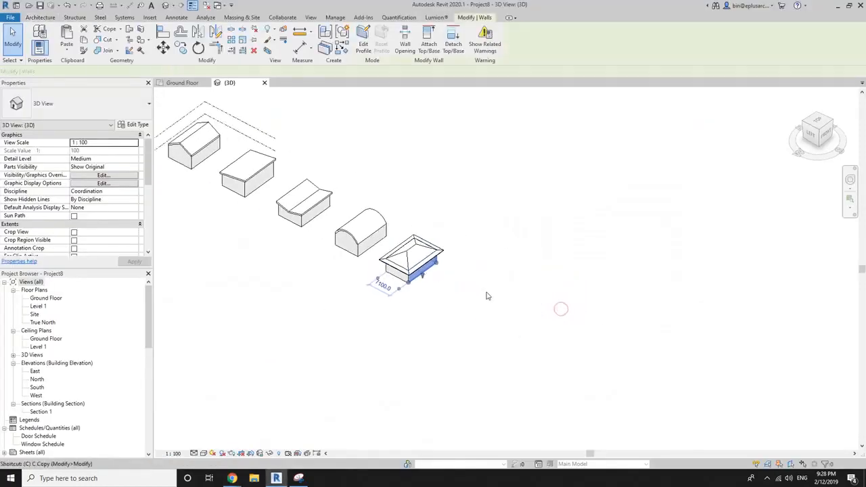
key("w")
key("a")
scroll(478, 287, "up", 2)
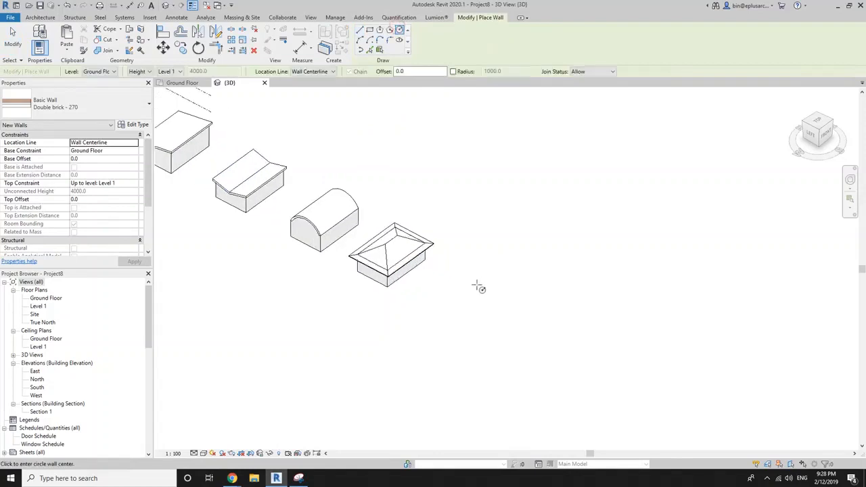
left_click(503, 307)
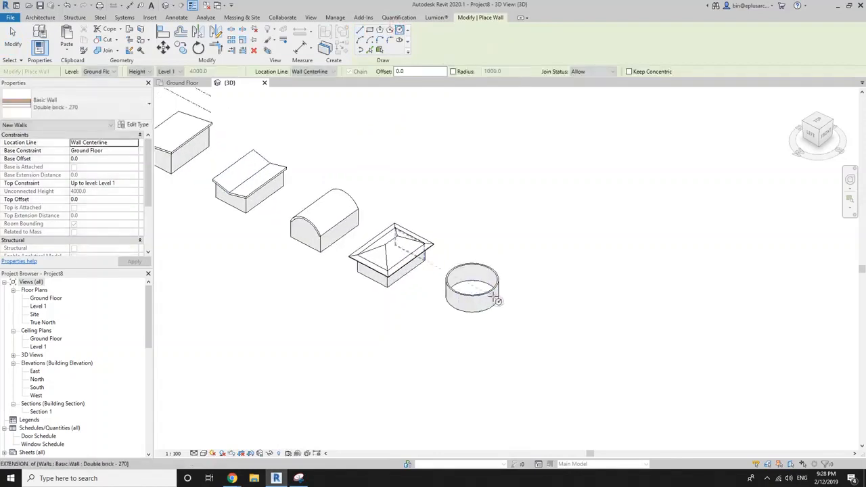
key("Escape")
key("Escape")
middle_click_drag(503, 303, 526, 294, "shift")
scroll(519, 262, "up", 1)
middle_click_drag(517, 260, 511, 274, "shift")
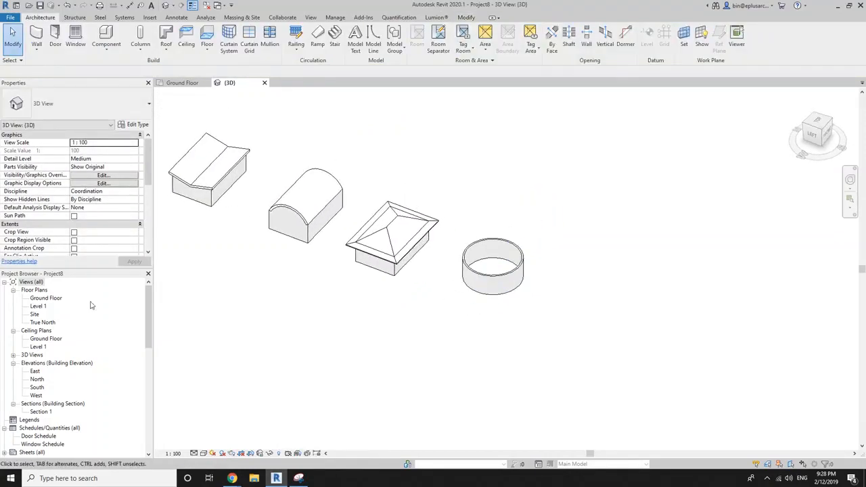
- Open the Ground Floor plan and draw a vertical reference plane through the centre of the circular wall
double_click(46, 299)
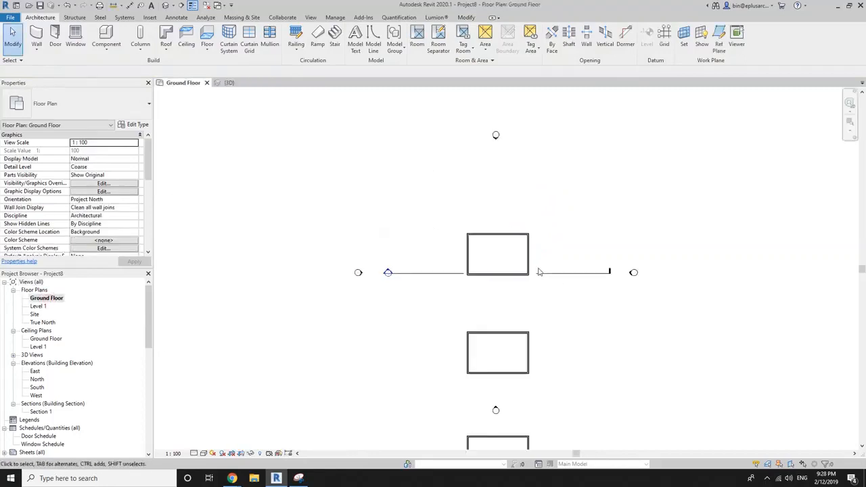
scroll(528, 285, "down", 4)
scroll(529, 285, "up", 2)
scroll(527, 292, "up", 2)
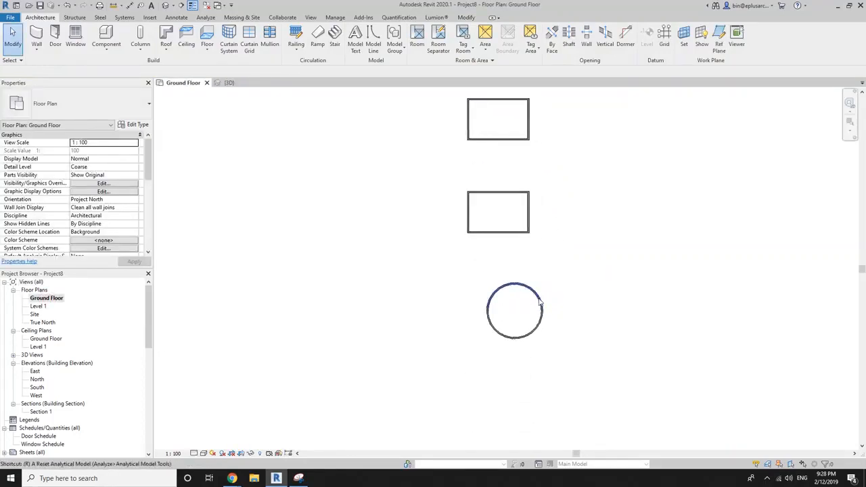
middle_click_drag(535, 296, 527, 308)
key("r")
key("p")
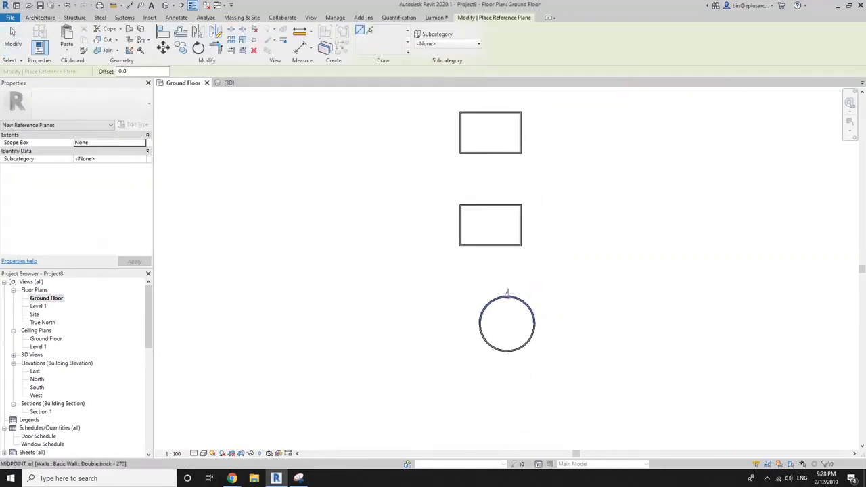
left_click(508, 294)
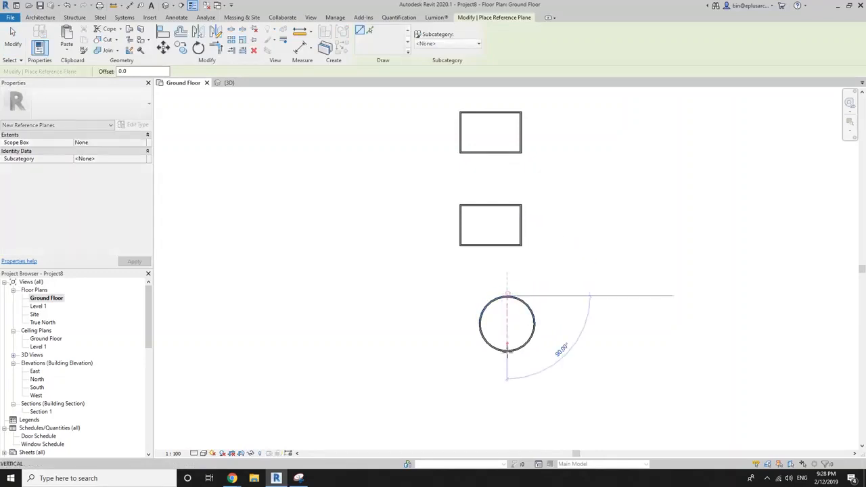
left_click(508, 371)
key("Escape")
key("Escape")
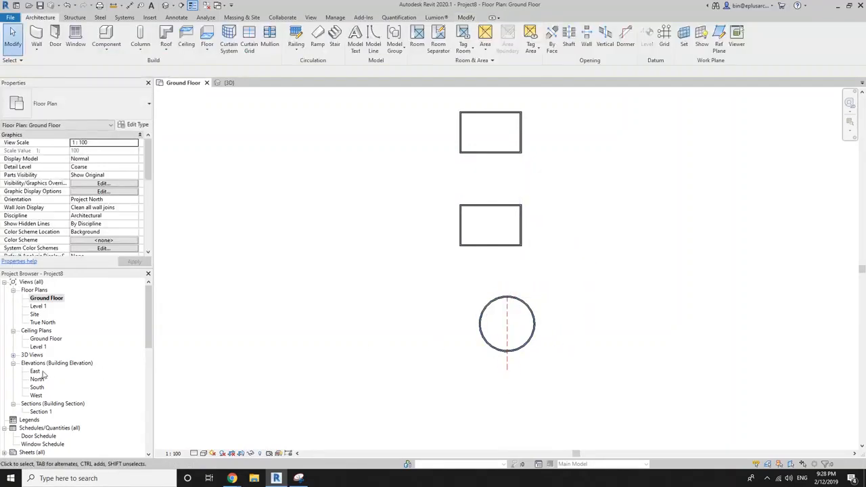
- Set the work plane by picking the reference plane through the circular wall, and open the {3D} view for it
left_click(167, 5)
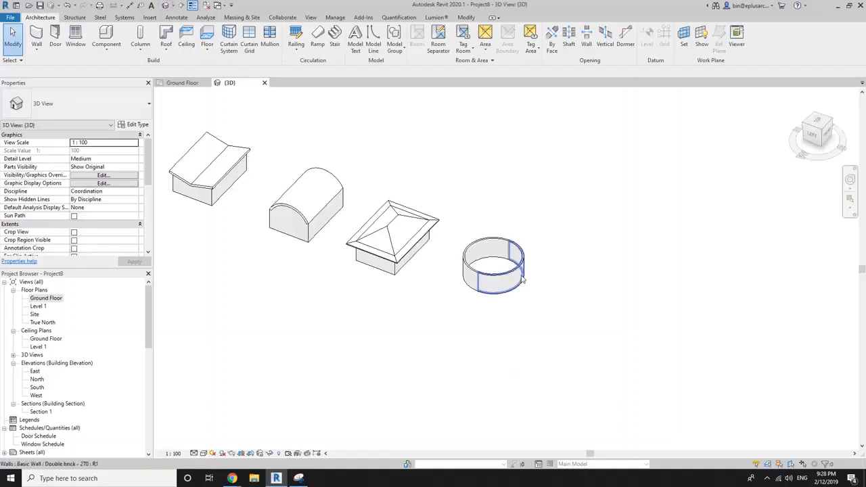
middle_click_drag(524, 279, 223, 289, "shift")
double_click(46, 298)
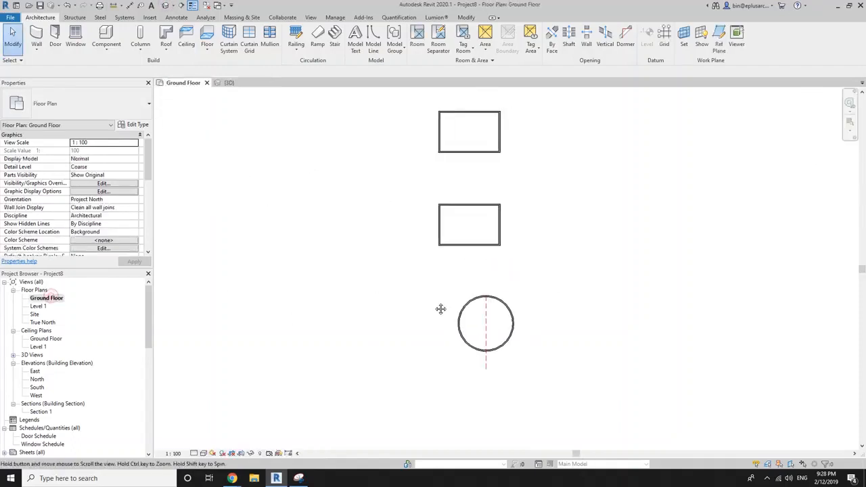
left_click(684, 38)
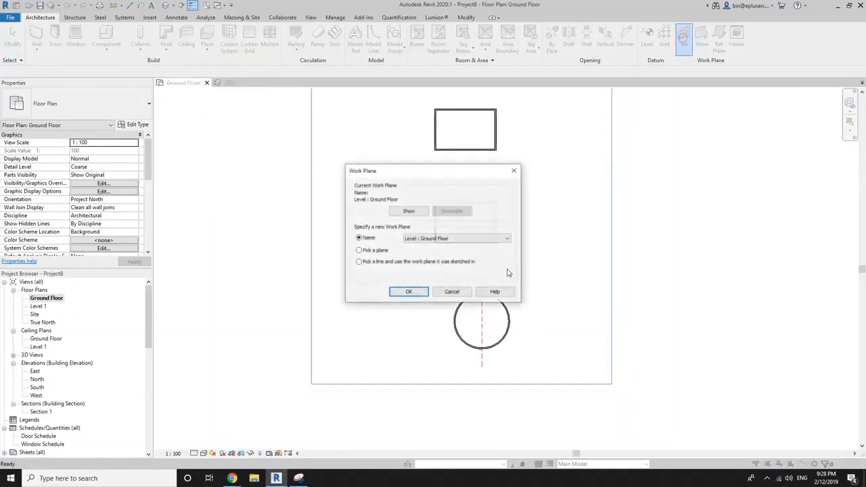
left_click(408, 291)
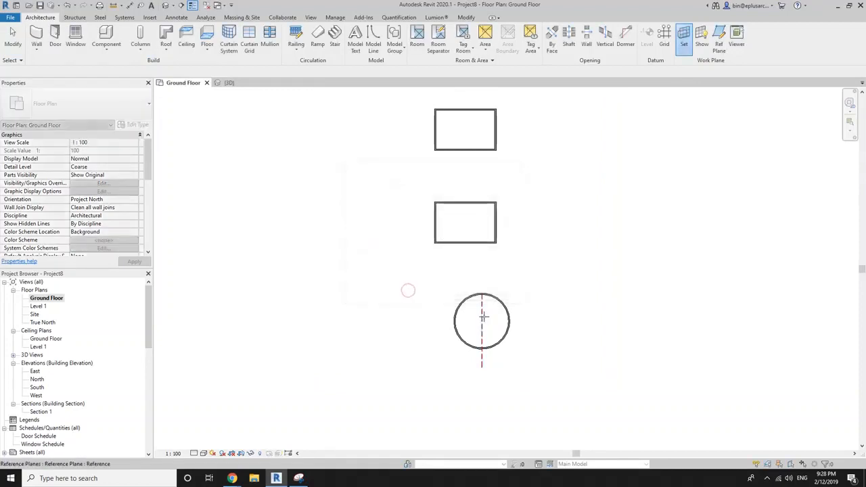
left_click(482, 317)
left_click(387, 256)
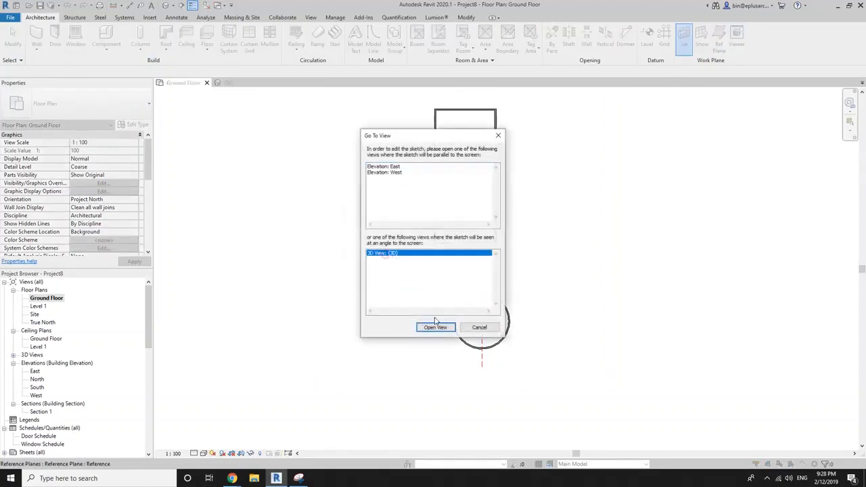
left_click(436, 327)
- Start an in-place model in the Roofs category with the name Roofs 1
left_click(106, 50)
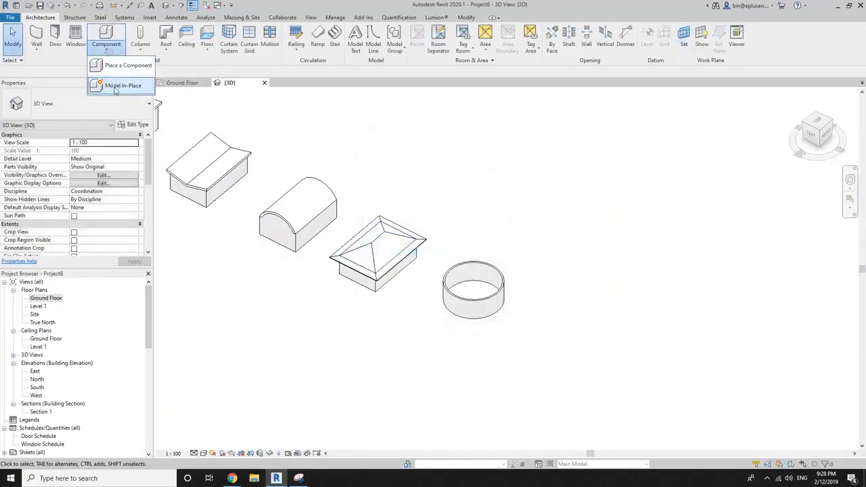
left_click(114, 86)
key("r")
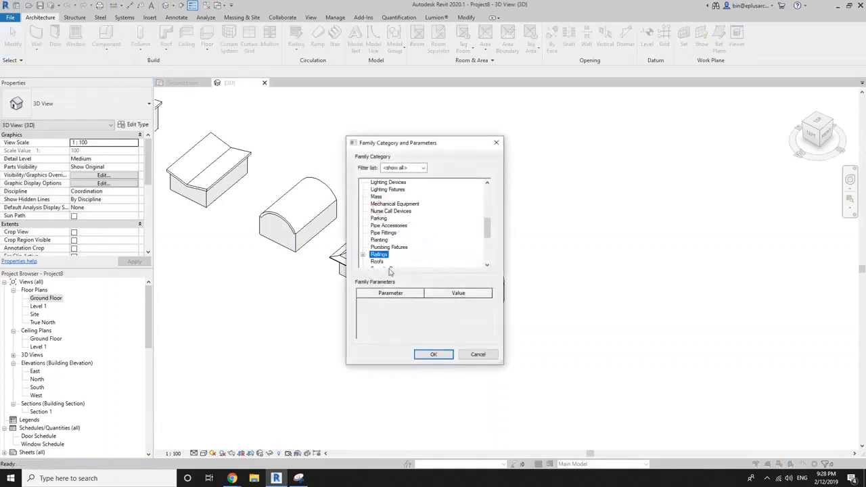
scroll(387, 270, "down", 1)
left_click(432, 353)
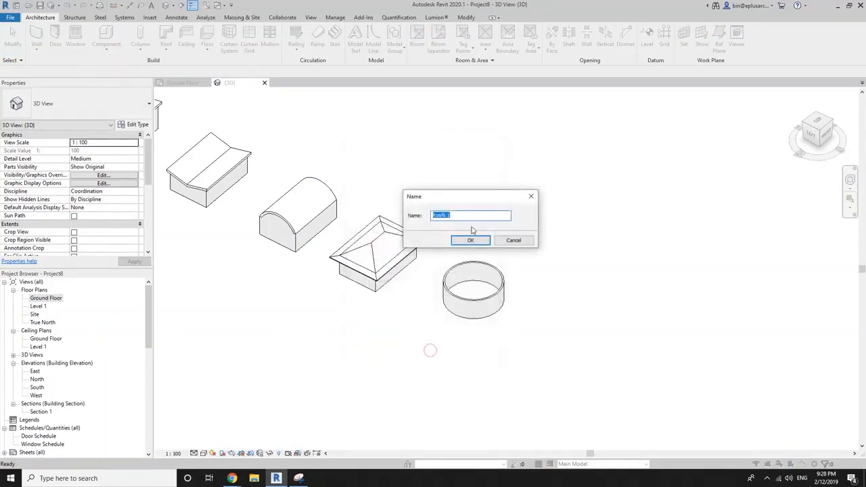
left_click(470, 241)
scroll(467, 231, "up", 1)
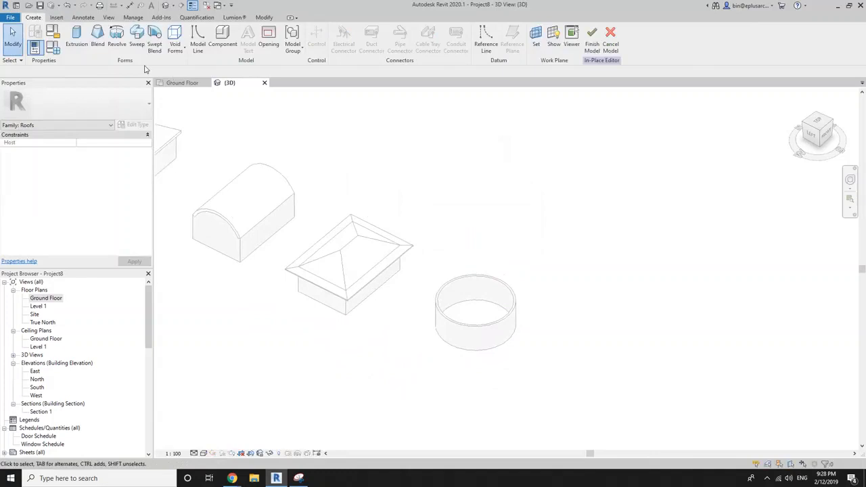
- Start a Revolve form and pick the circular wall's upper edge to get a boundary line from its centre to its outer edge
left_click(116, 40)
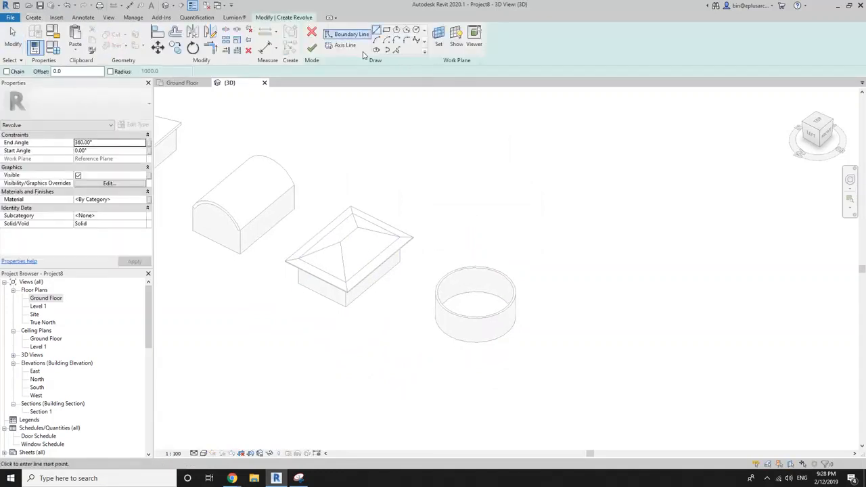
left_click(397, 50)
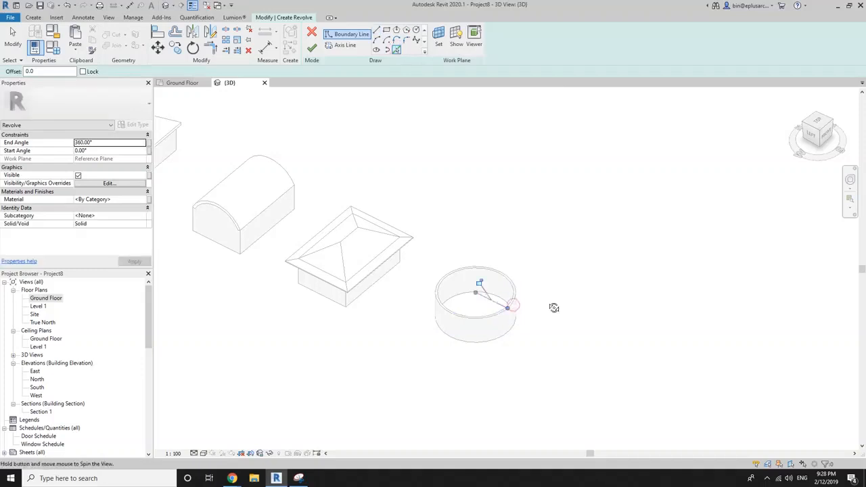
middle_click_drag(555, 308, 583, 297, "shift")
scroll(490, 230, "up", 1)
- Sketch a quarter-circle boundary arc of radius 5135 mm from the wall's outer edge up to directly above its centre
left_click(377, 40)
scroll(498, 350, "up", 1)
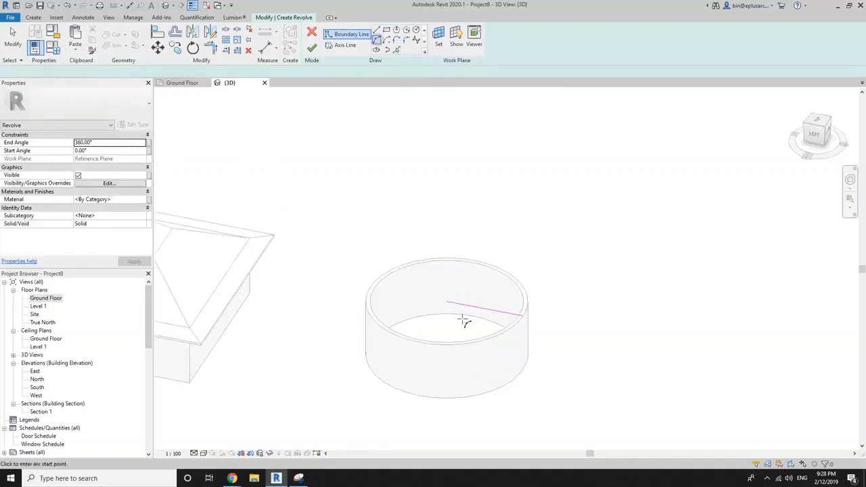
left_click(386, 41)
left_click(446, 302)
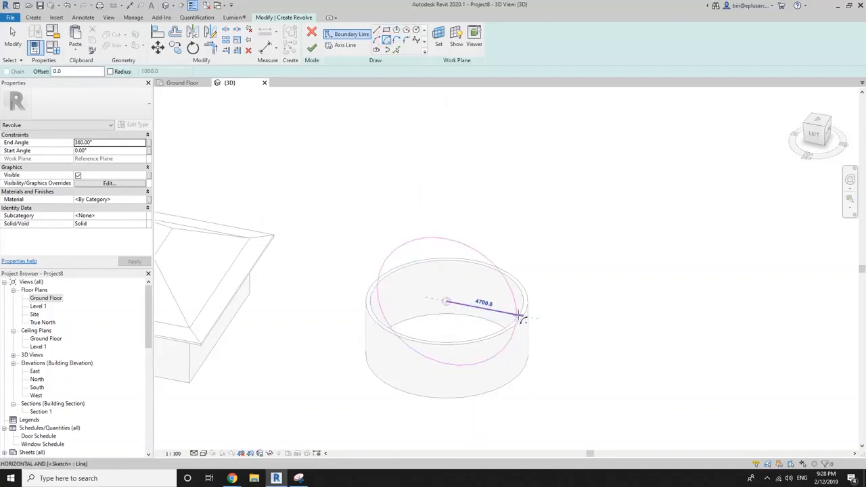
left_click(523, 315)
left_click(449, 230)
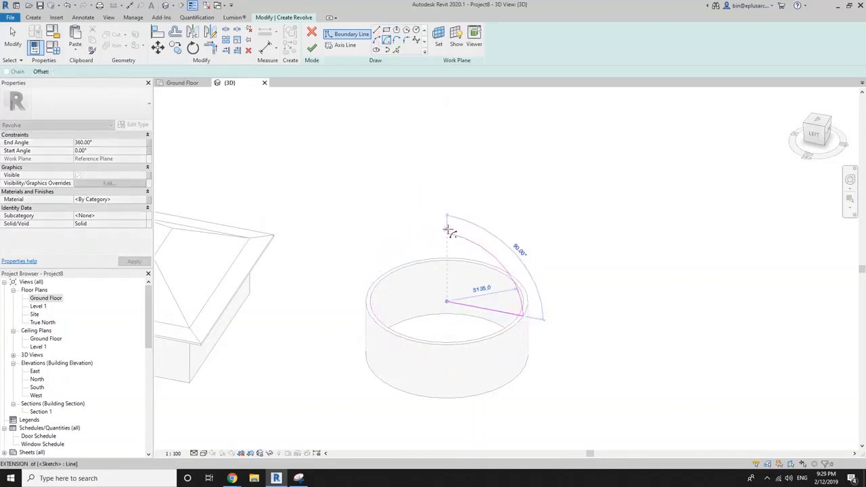
- Offset the arc 200 mm inward, trim the base line between both arcs, and close the profile at its upper end
left_click(397, 51)
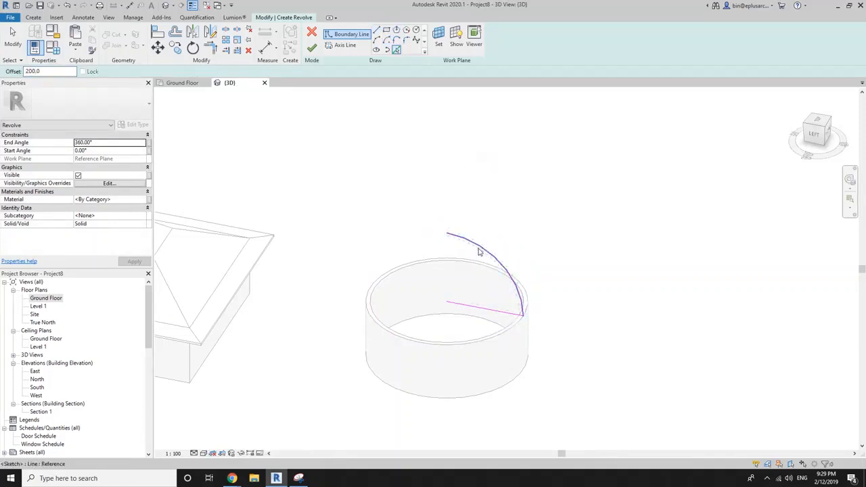
scroll(519, 305, "up", 5)
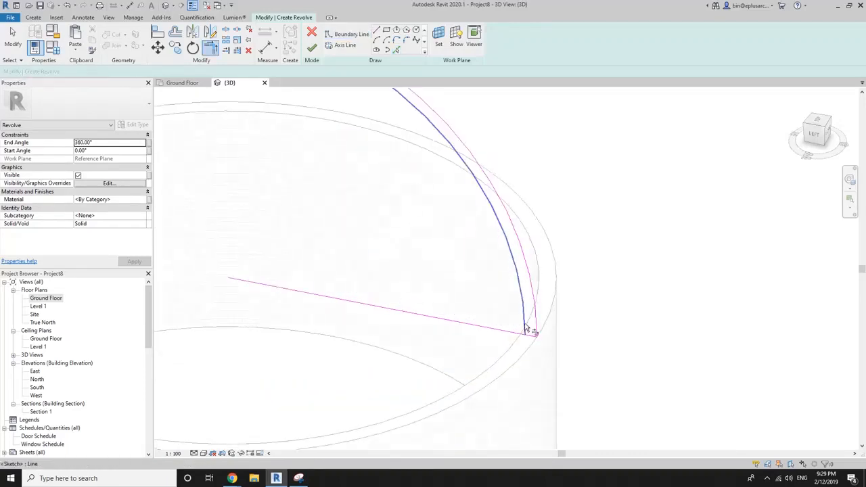
middle_click_drag(532, 338, 421, 320, "shift")
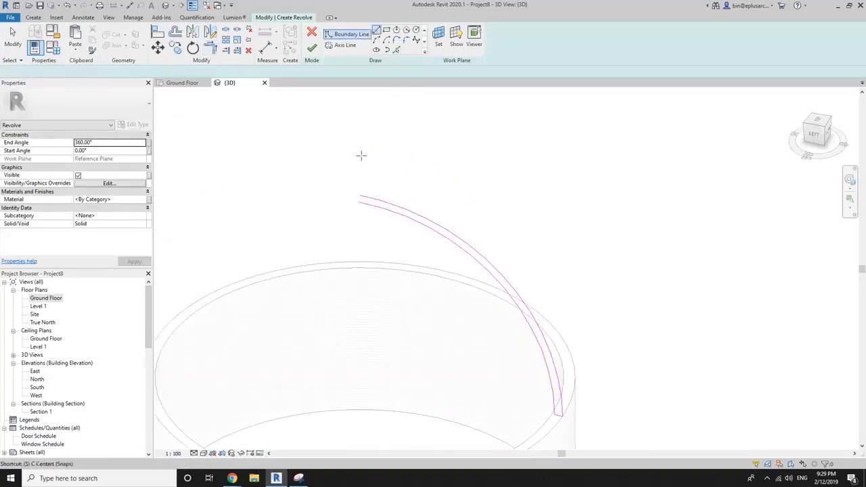
left_click(359, 196)
key("Escape")
key("Escape")
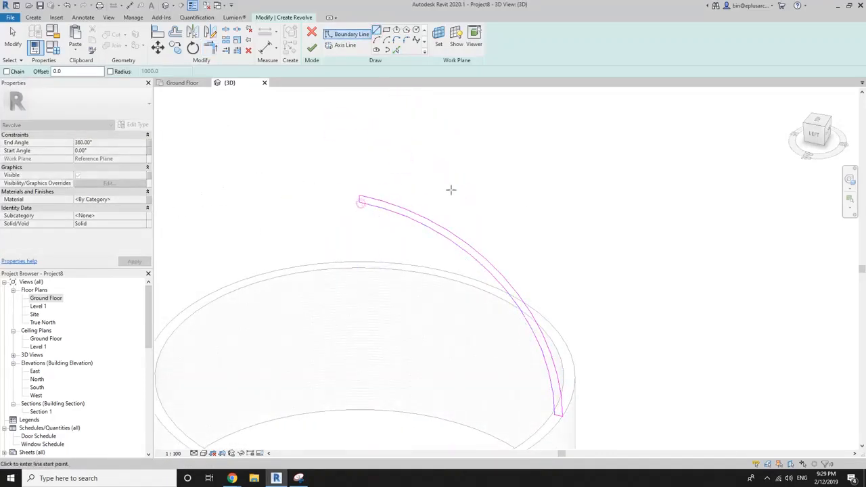
scroll(451, 190, "down", 5)
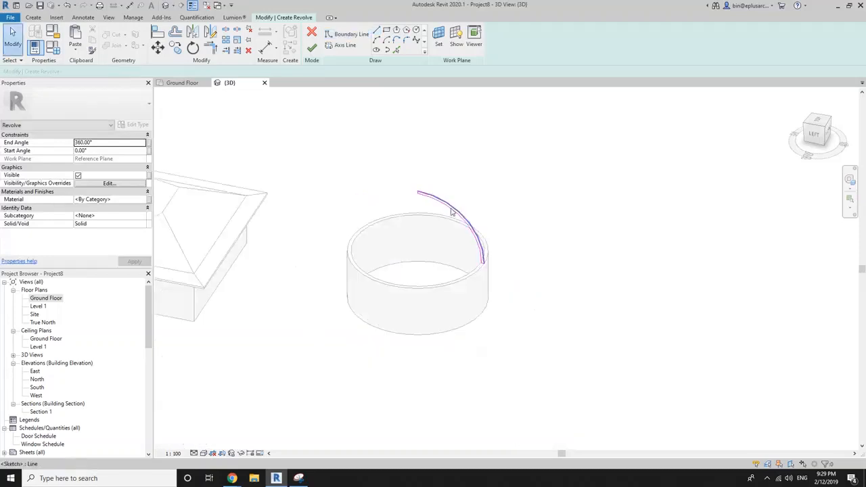
- Draw a vertical axis line from the profile's upper end and finish the revolve through 360°
left_click(340, 45)
scroll(434, 193, "up", 3)
left_click(404, 177)
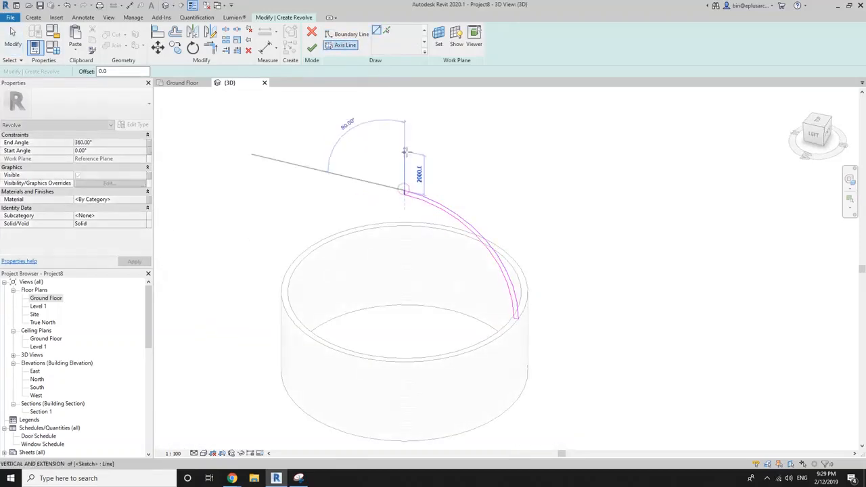
key("Escape")
left_click(312, 47)
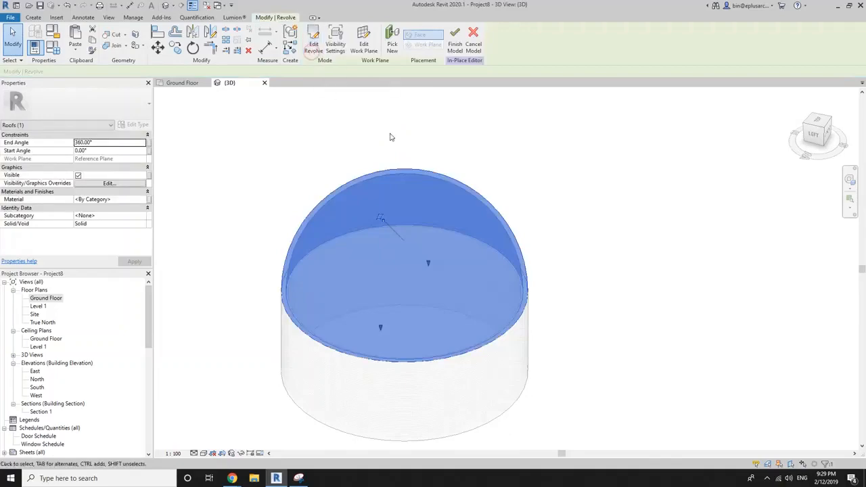
left_click(393, 138)
- Finish the in-place model of the dome roof
scroll(503, 224, "down", 3)
middle_click_drag(539, 248, 521, 181, "shift")
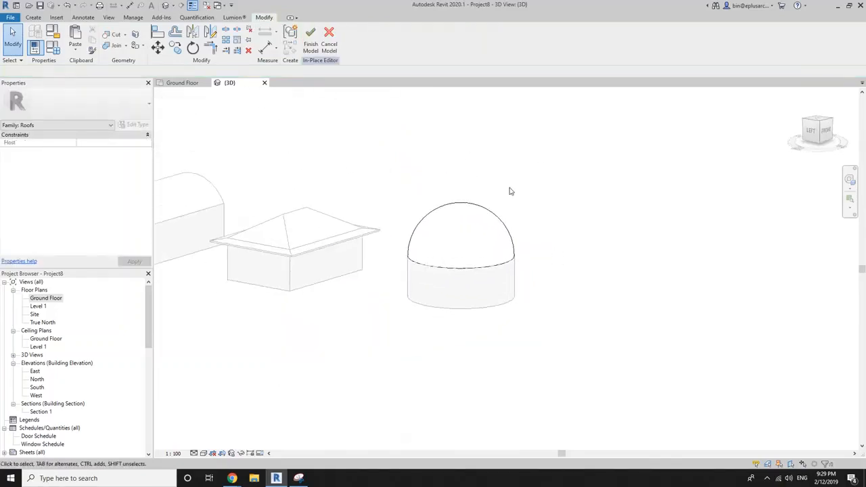
left_click(311, 42)
middle_click_drag(456, 143, 547, 290, "shift")
- Inspect the dome roof on its circular wall and compare the row of buildings with the roof types web page
left_click(492, 246)
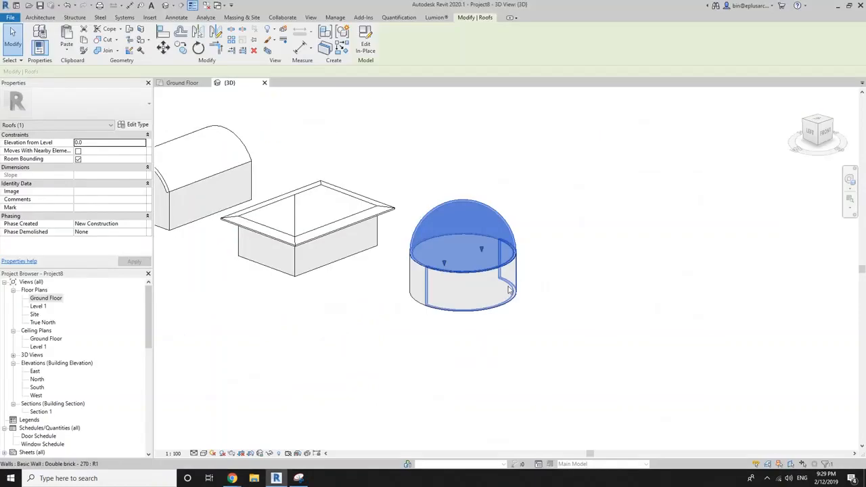
left_click(535, 292)
middle_click_drag(537, 292, 512, 300, "shift")
scroll(552, 302, "down", 3)
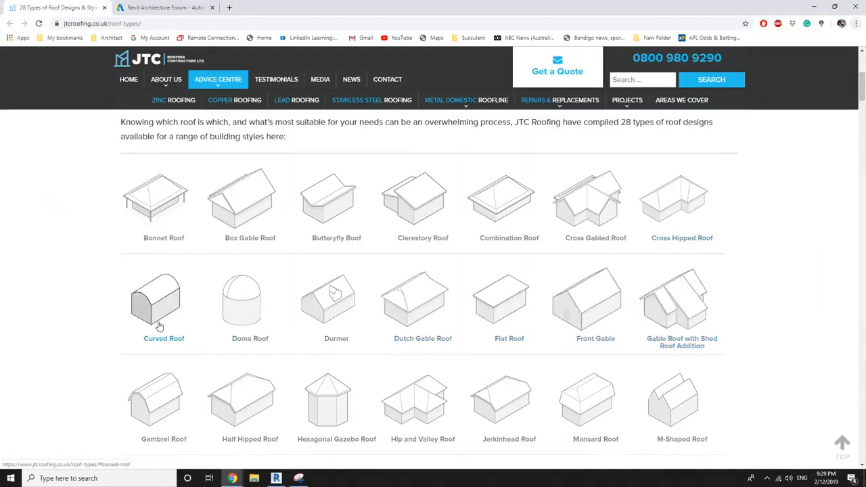
scroll(180, 367, "down", 1)
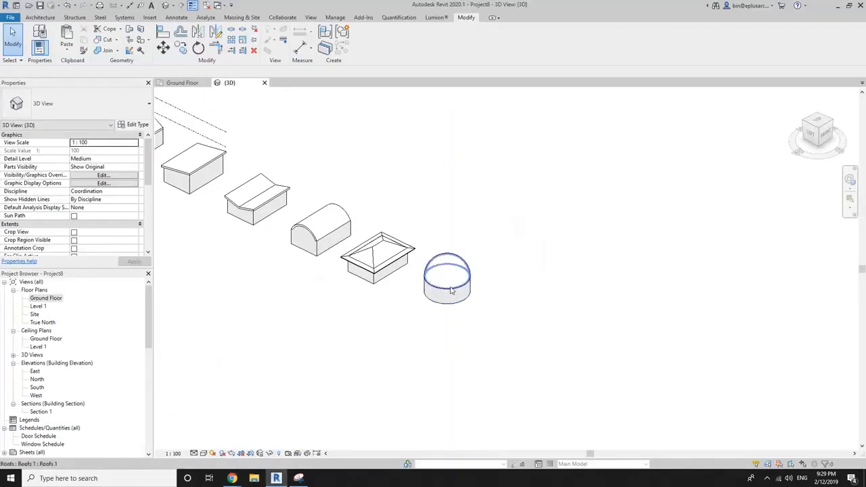
- Try to copy the curved roof and its front wall to the free space beyond the dome building
middle_click_drag(467, 278, 459, 260)
left_click(428, 245)
left_click(439, 230, "ctrl")
key("c")
key("o")
left_click(454, 256)
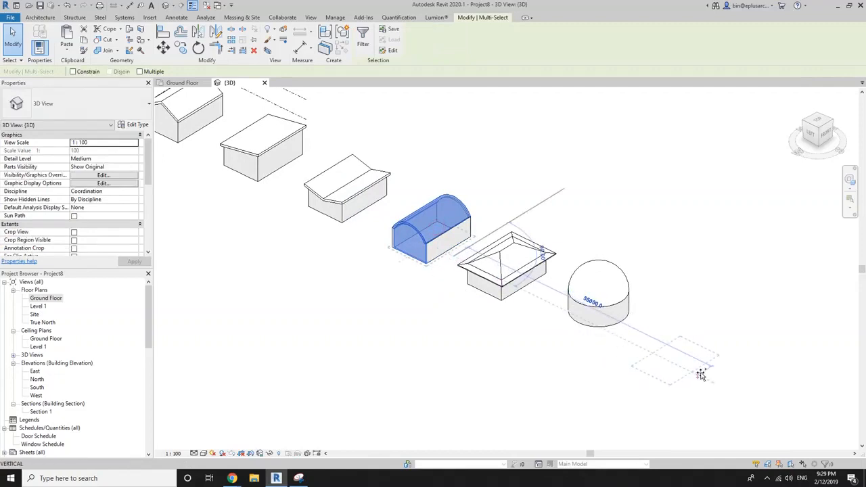
left_click(701, 374)
scroll(677, 366, "up", 3)
left_click(629, 319)
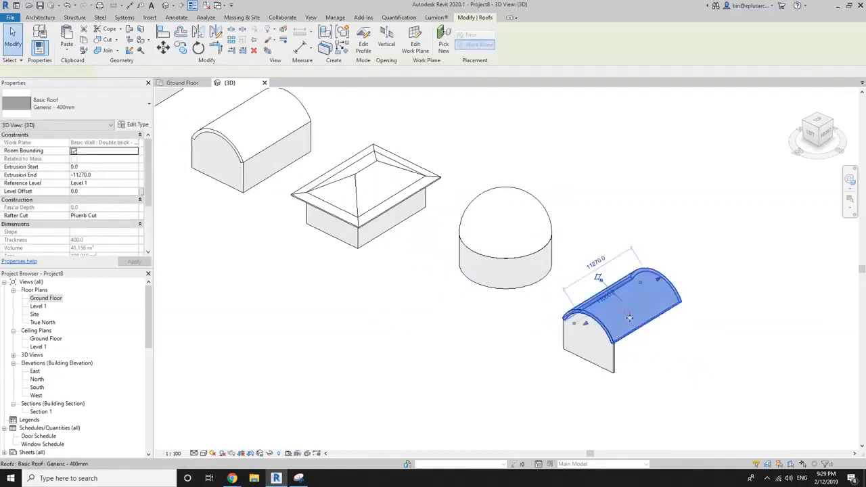
key("Escape")
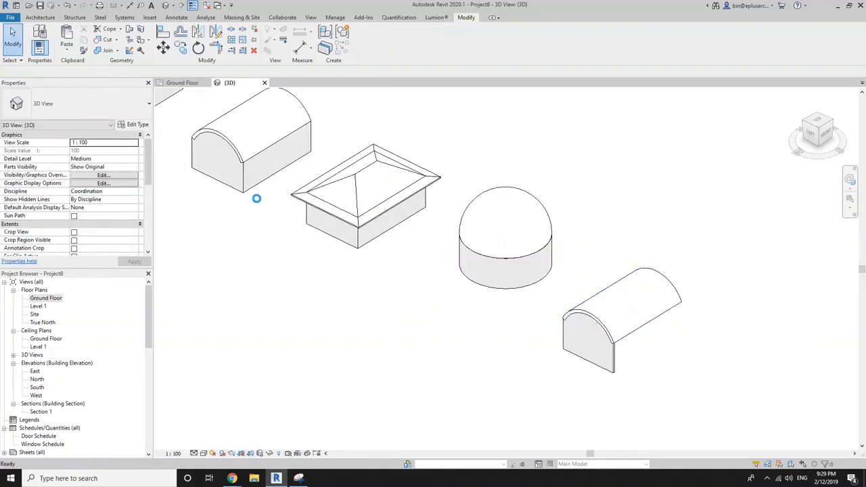
- Copy the curved roof together with its four walls about 65000 mm along the row, beyond the dome building
scroll(256, 198, "down", 2)
middle_click_drag(257, 198, 435, 267)
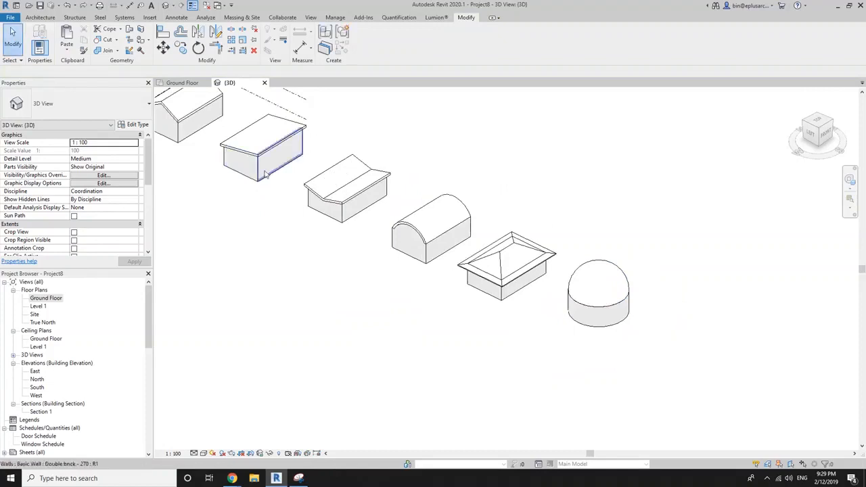
left_click(415, 251)
scroll(415, 253, "down", 2)
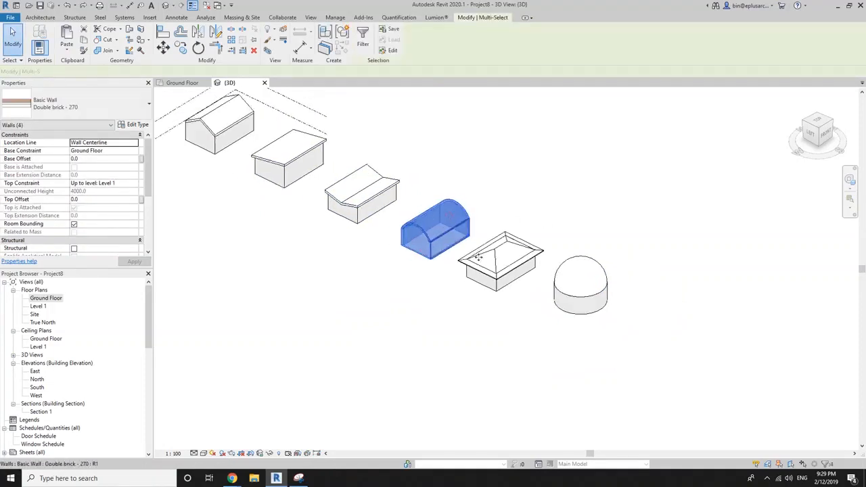
key("c")
left_click(414, 256)
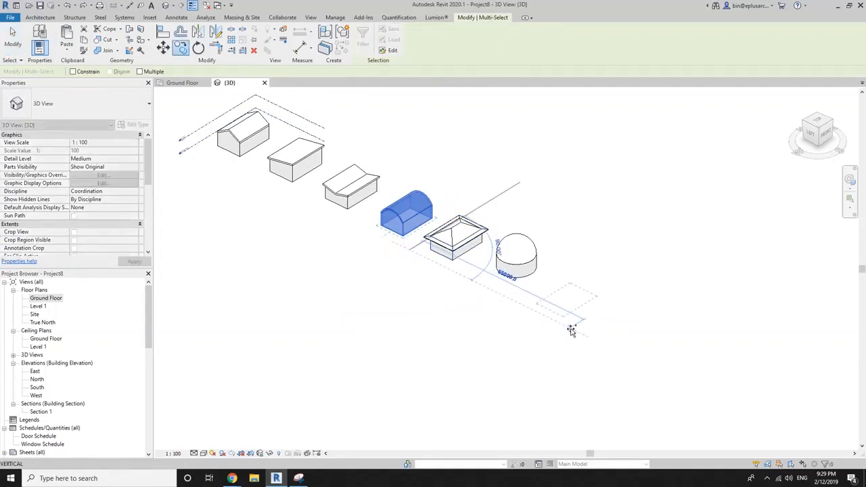
left_click(571, 329)
- Open the copied roof's profile for editing and draw a 1000 mm vertical guide line up from the arc's midpoint, using the web page's gambrel roof as reference
scroll(571, 329, "up", 4)
left_click(541, 270)
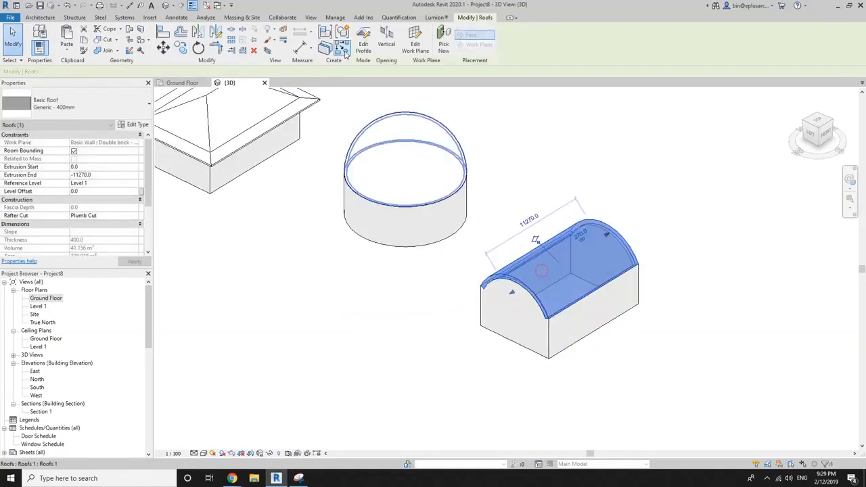
left_click(364, 45)
scroll(520, 285, "up", 3)
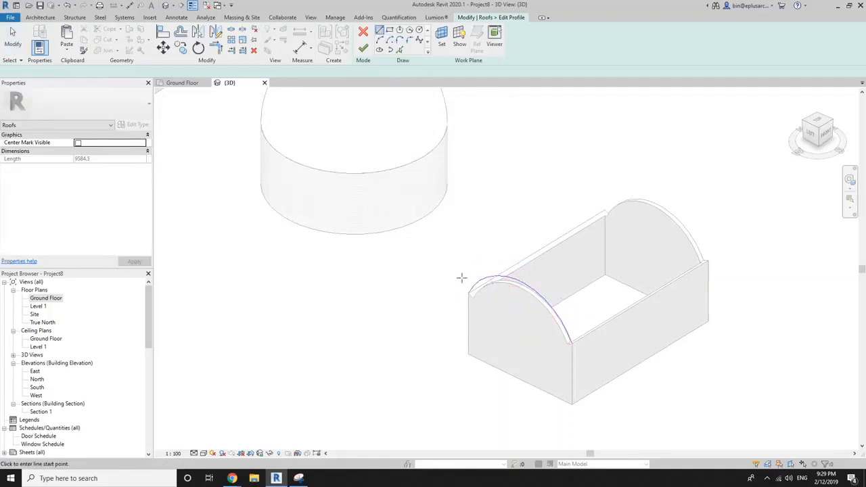
middle_click_drag(498, 306, 601, 268, "shift")
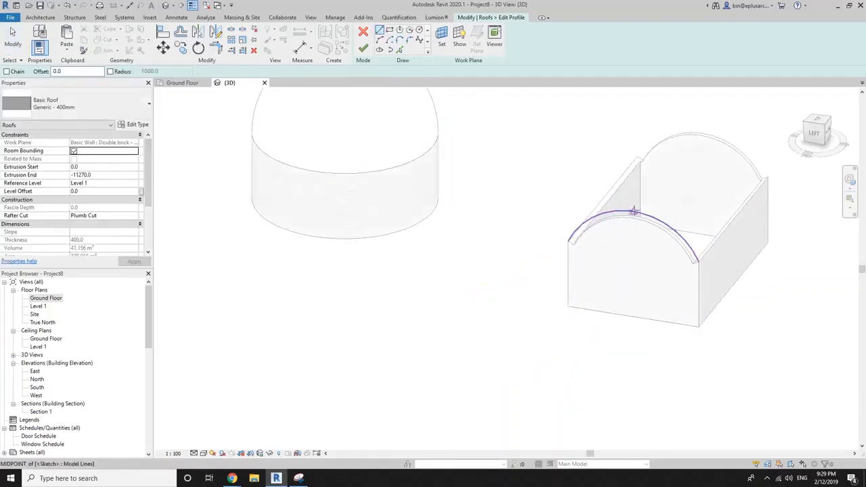
key("alt+Tab")
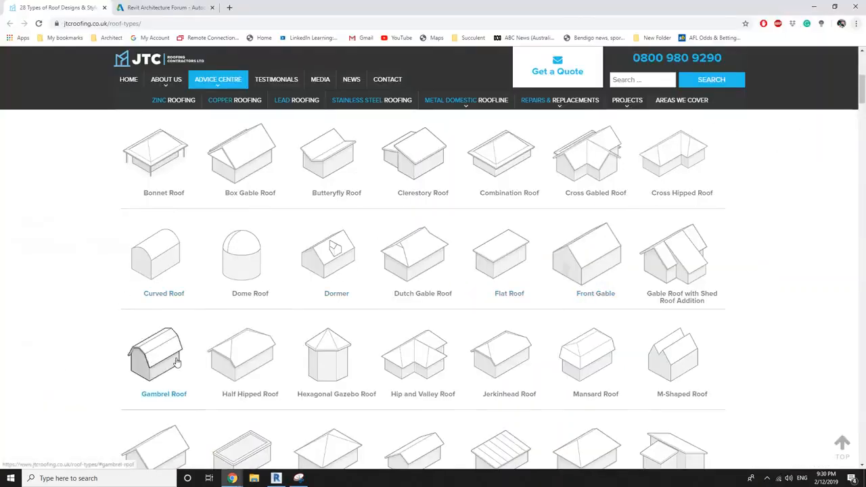
key("alt+Tab")
left_click(634, 211)
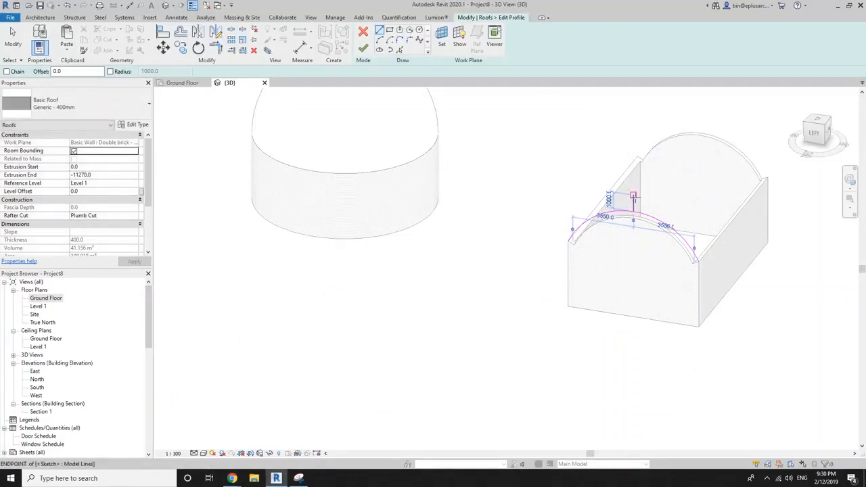
- Sketch half the gambrel profile: a 1700 mm upper slope at 70° from the guide's upper end, and a lower slope down to the wall corner
scroll(628, 198, "up", 2)
left_click(592, 201)
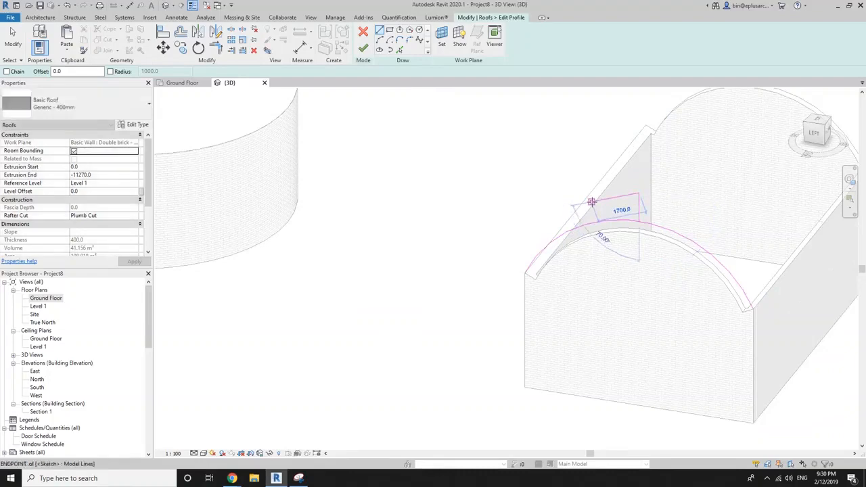
key("alt+Tab")
key("alt+Tab")
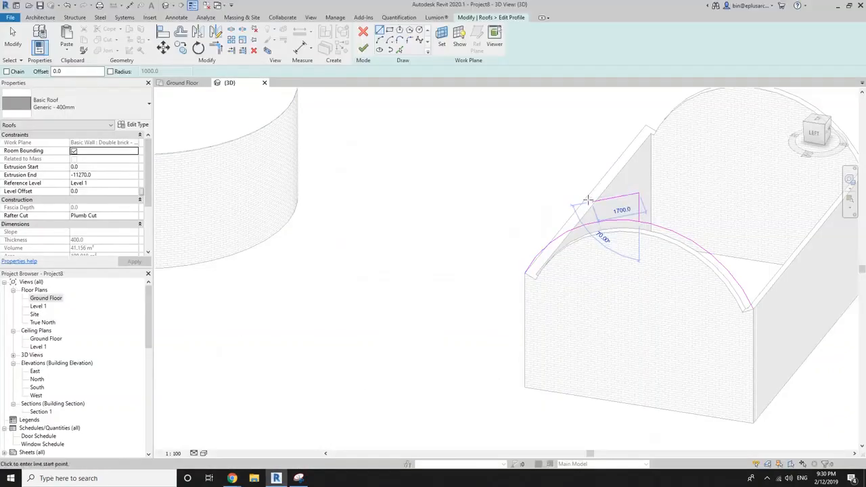
left_click(522, 273)
key("Escape")
key("Escape")
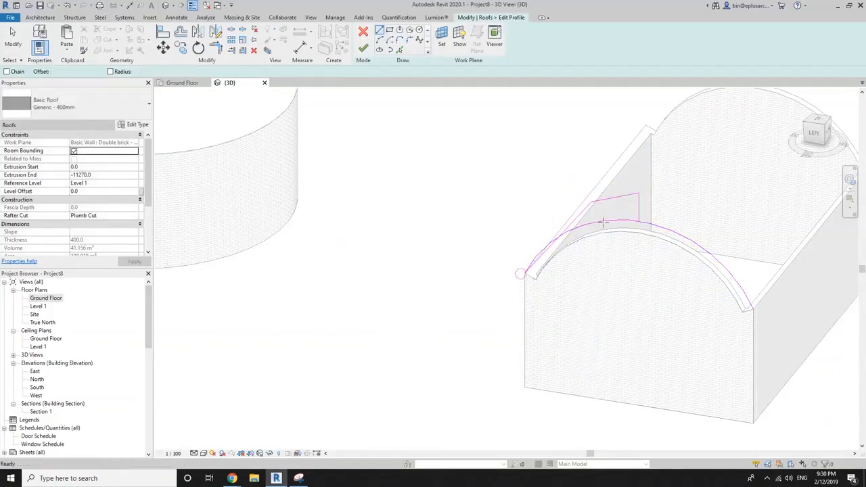
- Delete the original arc and the vertical guide line from the roof profile
key("Escape")
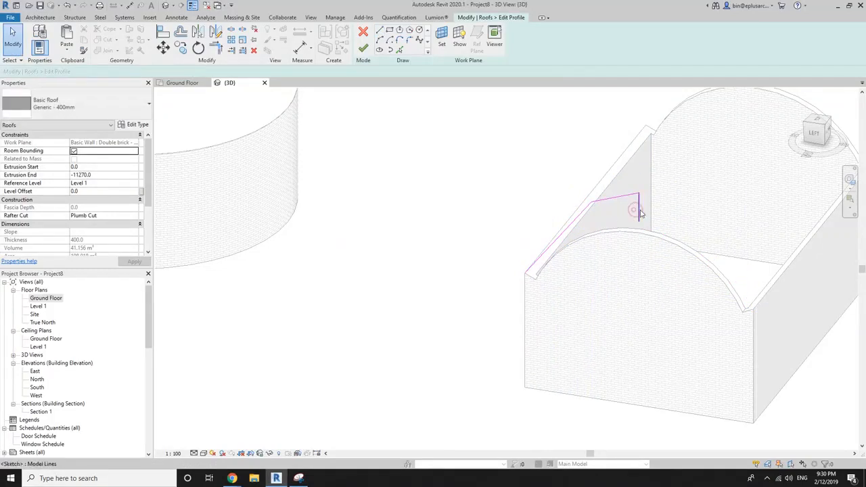
left_click(641, 211)
key("Delete")
- Mirror the two slope lines about a vertical axis through the ridge point and finish the gambrel roof profile
left_click_drag(605, 216, 586, 198)
middle_click_drag(587, 201, 578, 206)
key("d")
key("m")
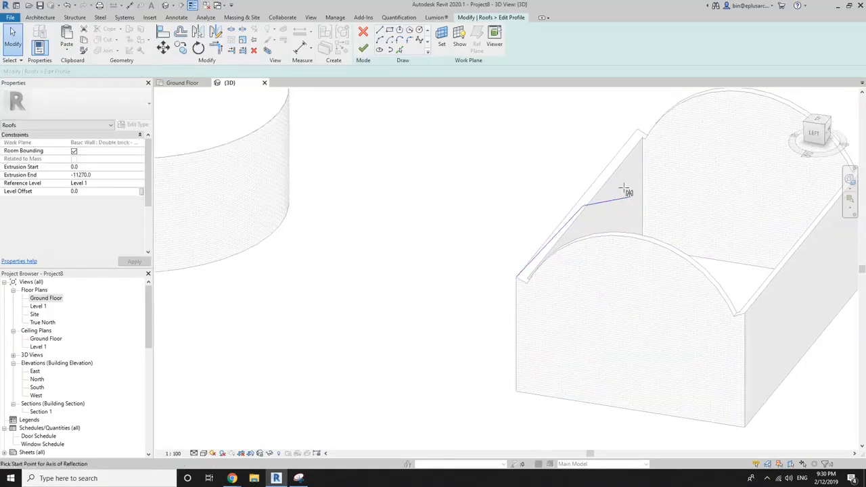
left_click(630, 182)
scroll(638, 165, "down", 1)
middle_click_drag(640, 166, 634, 176)
key("Escape")
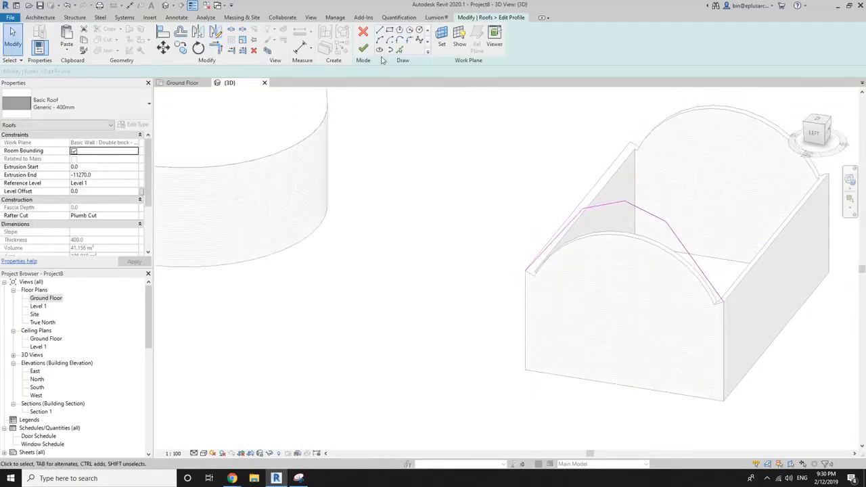
left_click(365, 48)
- Inspect the gambrel roof on its walls and compare it and the next roof type with the roof types web page
key("Escape")
scroll(669, 175, "down", 2)
middle_click_drag(729, 226, 636, 230, "shift")
key("alt+Tab")
key("alt+Tab")
left_click(653, 182)
scroll(641, 183, "down", 1)
scroll(643, 229, "down", 1)
middle_click_drag(640, 234, 619, 233, "shift")
middle_click_drag(619, 226, 585, 245)
scroll(639, 227, "up", 1)
key("alt+Tab")
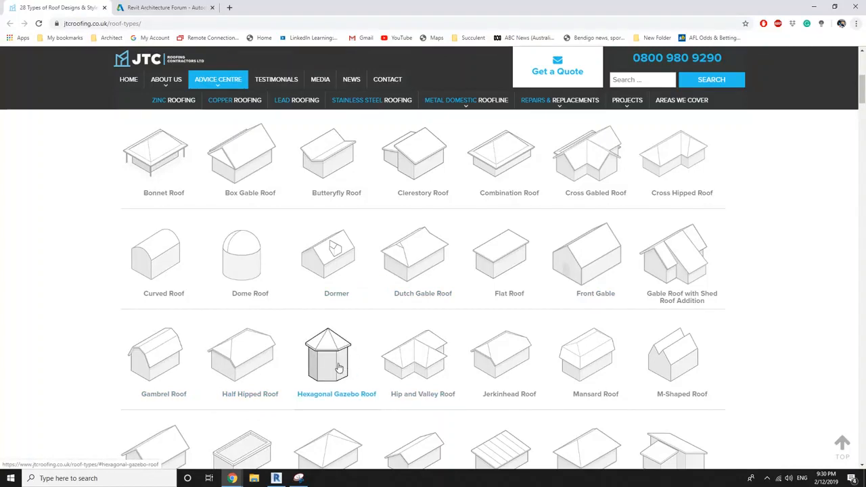
key("alt+Tab")
- Draw a six-sided circumscribed polygon of walls beyond the gambrel building, using the same wall type as that building
scroll(526, 334, "down", 2)
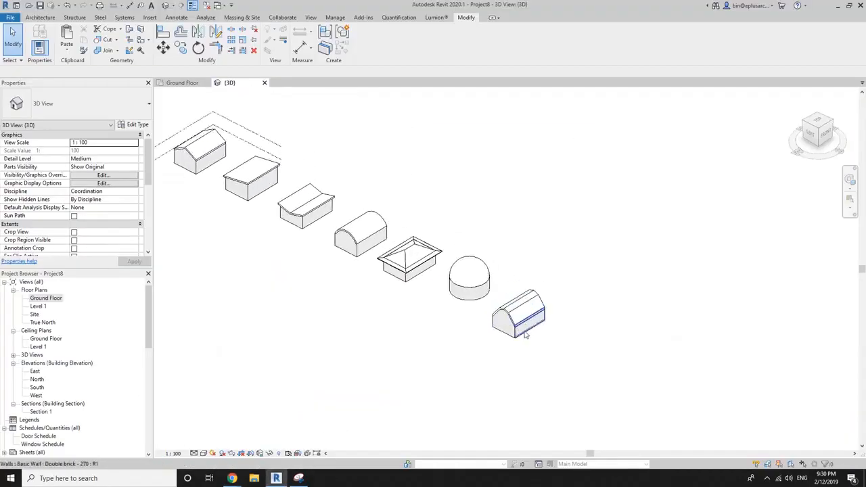
left_click(527, 335)
key("c")
key("s")
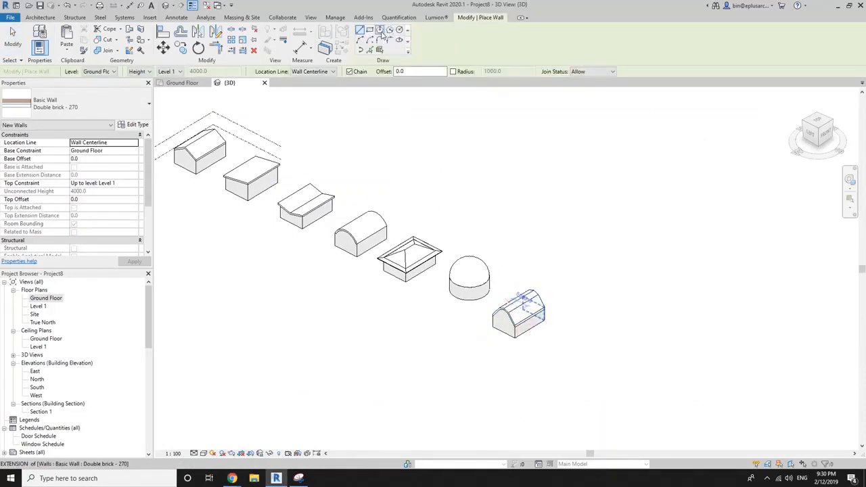
left_click(389, 30)
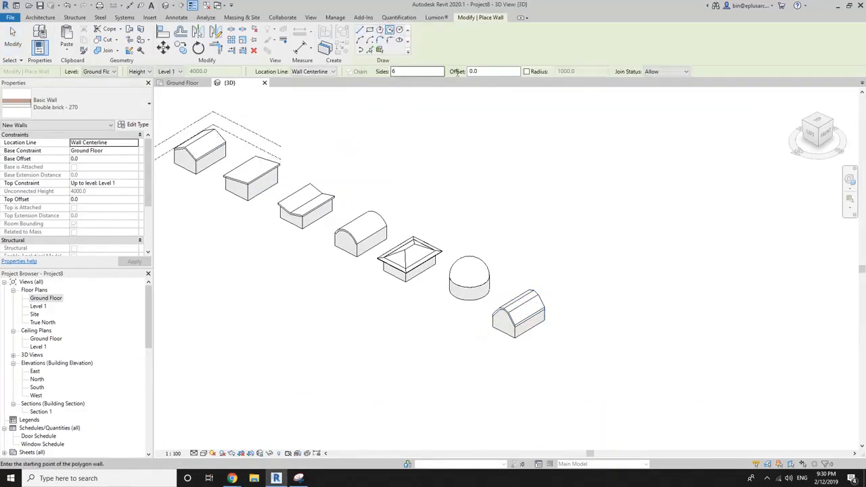
left_click(568, 343)
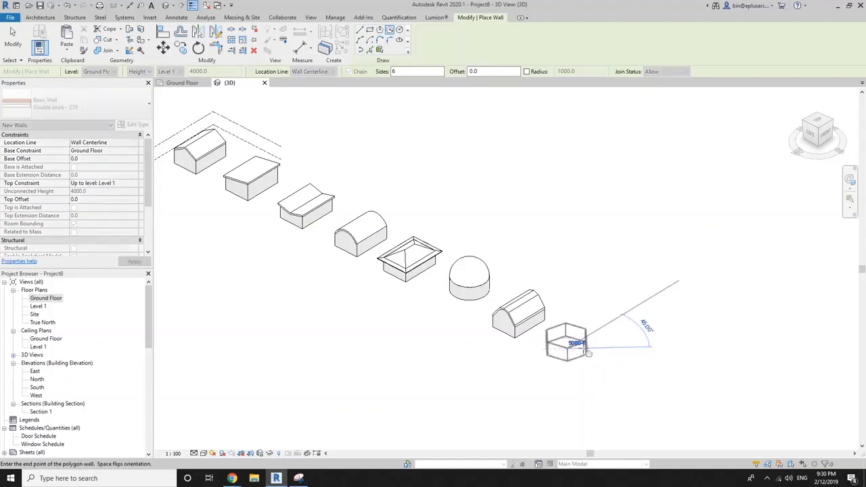
left_click(584, 351)
scroll(582, 348, "up", 5)
key("Escape")
key("Escape")
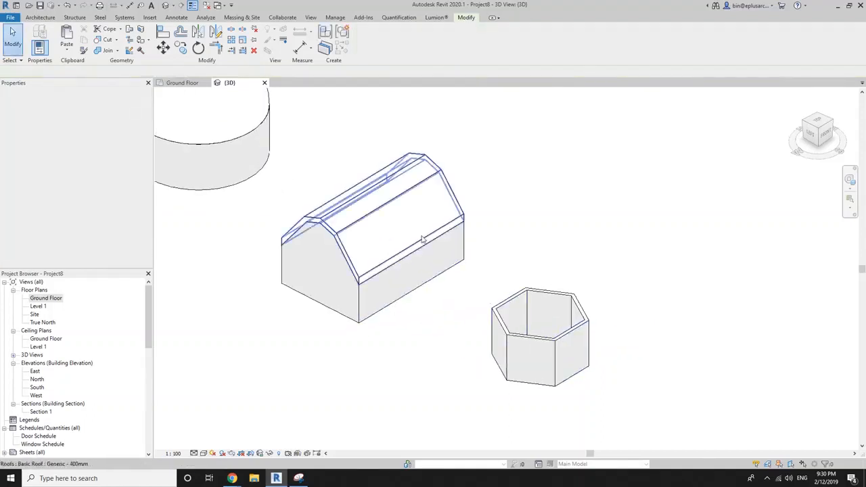
left_click(426, 252)
double_click(426, 251)
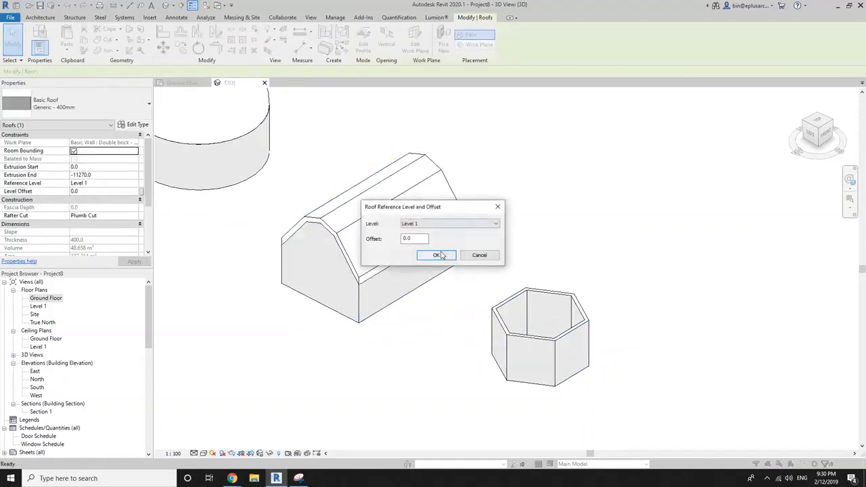
left_click(438, 255)
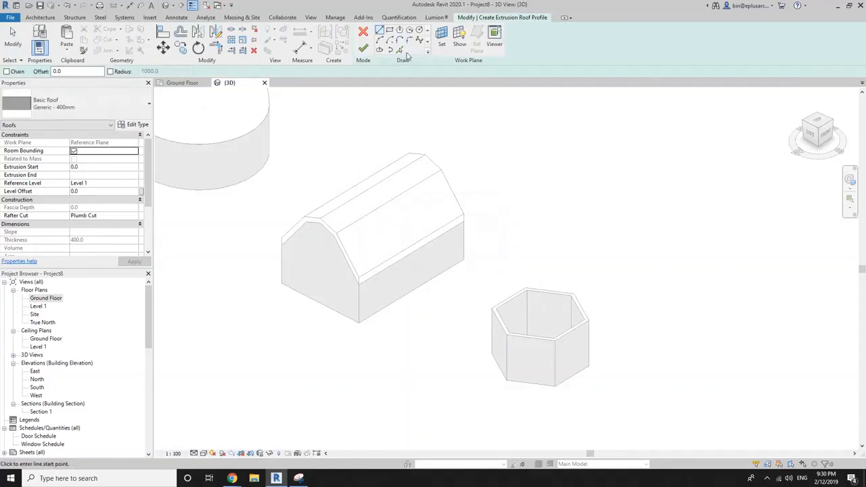
left_click(400, 50)
left_click(363, 49)
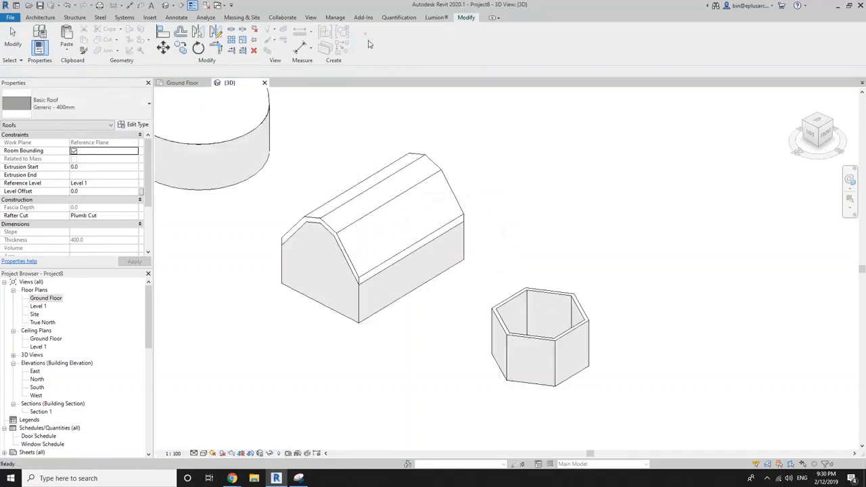
scroll(420, 244, "down", 3)
double_click(251, 160)
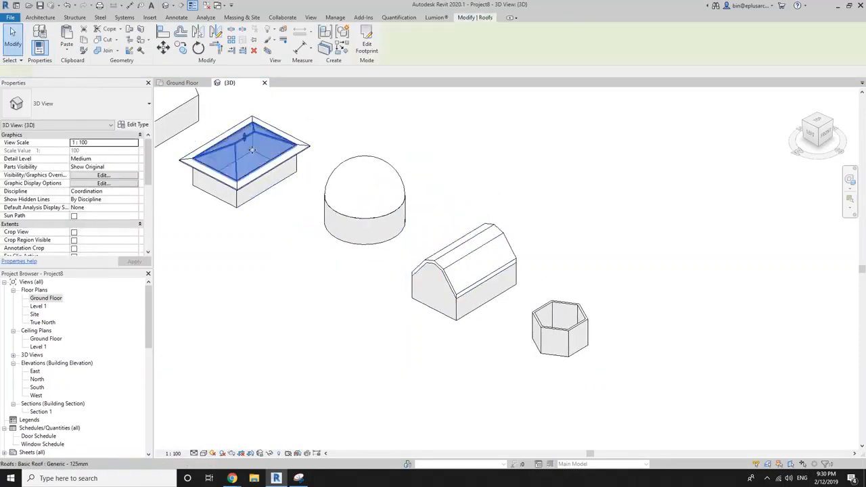
left_click(490, 264)
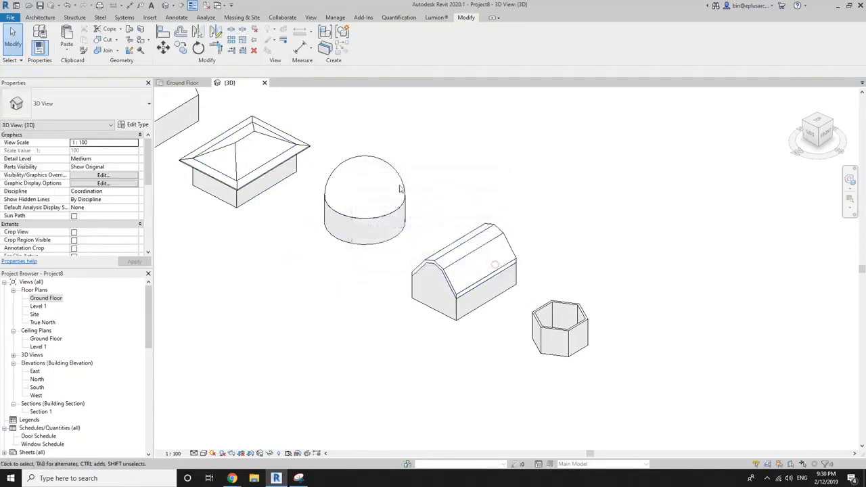
- Set the work plane to Level : Ground Floor
left_click(41, 17)
left_click(685, 36)
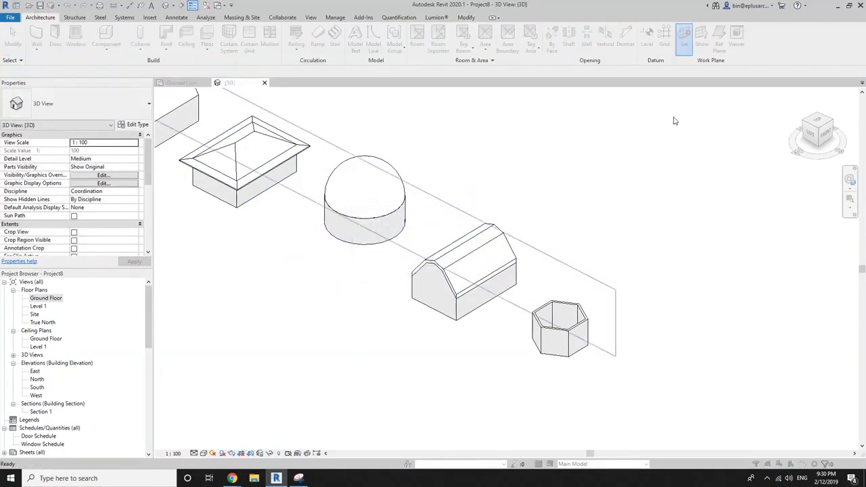
left_click(438, 238)
left_click(425, 246)
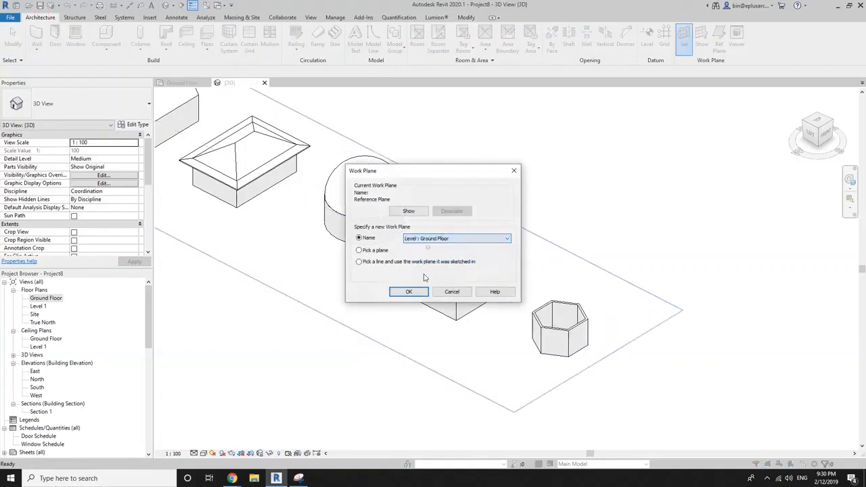
left_click(409, 292)
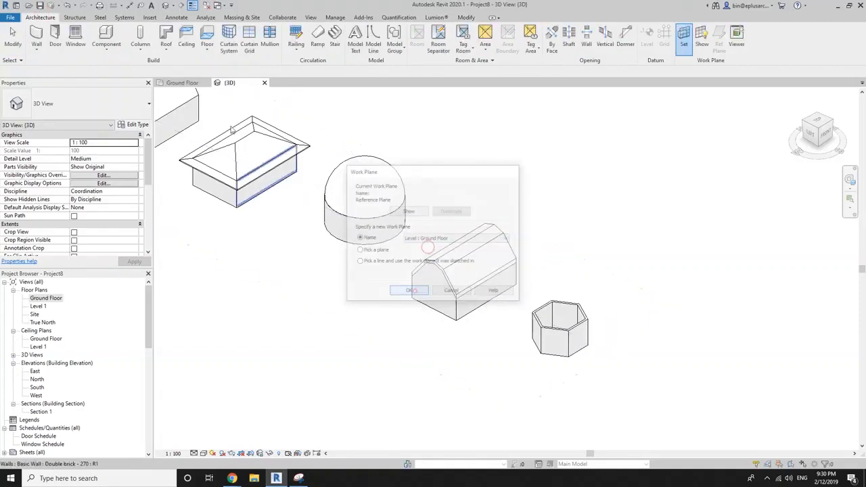
- Start a footprint roof moved to Level 1 and take all six hexagonal walls as its slope-defining boundary
left_click(166, 37)
left_click(428, 259)
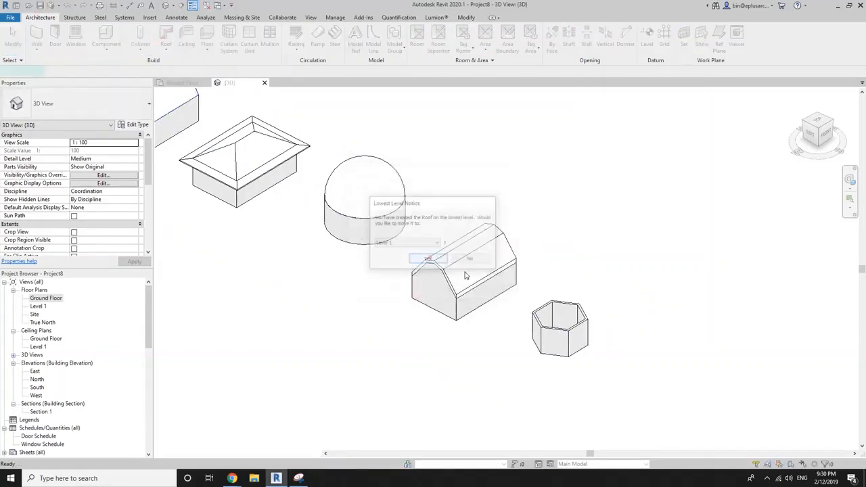
key("Tab")
left_click(579, 326)
scroll(572, 326, "up", 2)
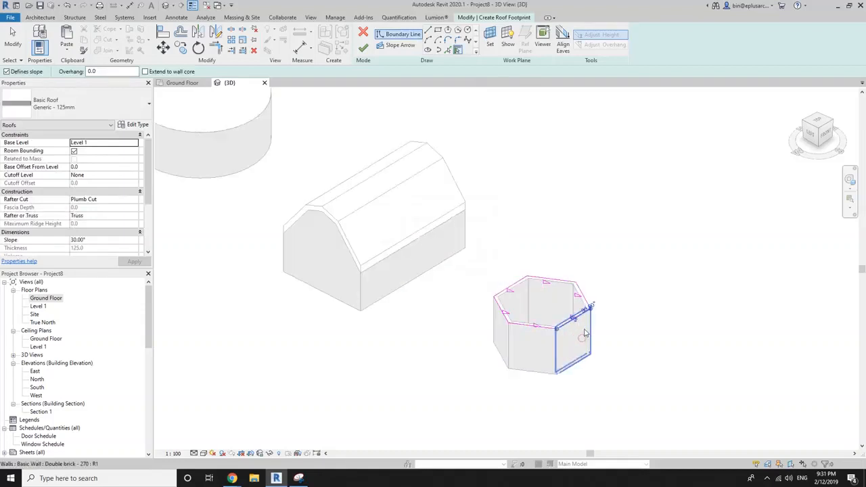
- Give all six boundary lines of the hexagonal roof an overhang, check the Hexagonal Gazebo Roof on the web page and finish the roof
key("Escape")
left_click(572, 327)
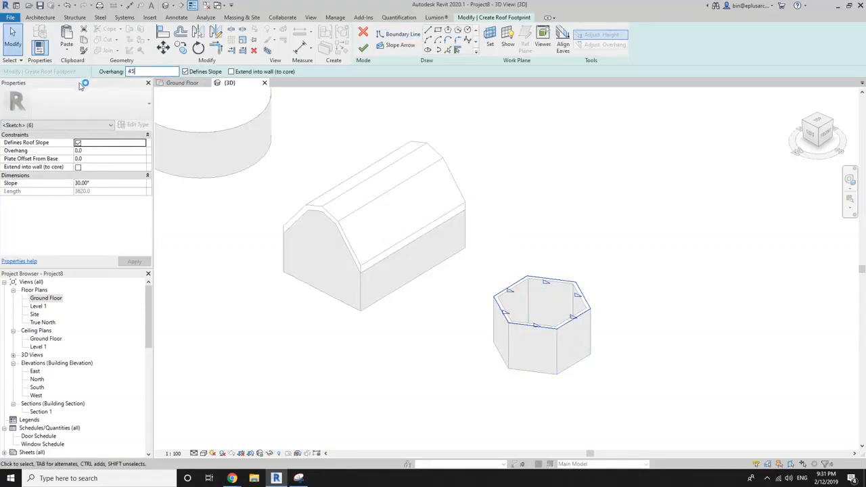
key("alt+Tab")
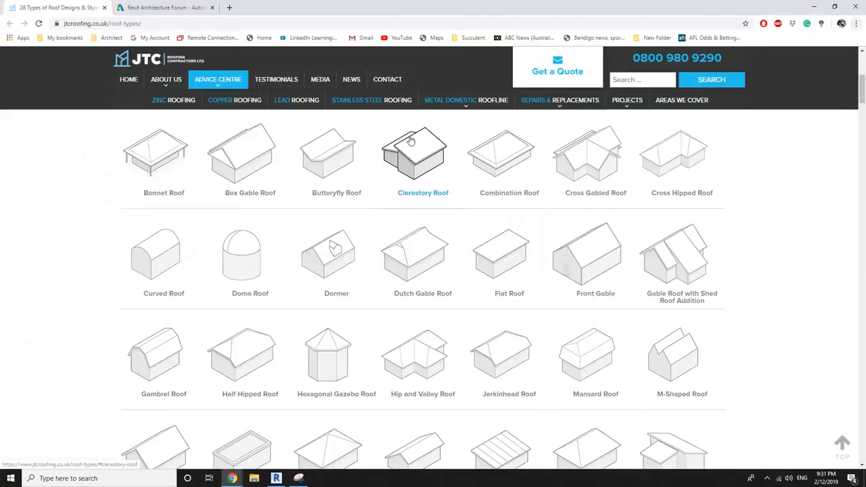
scroll(271, 366, "down", 2)
scroll(244, 338, "up", 1)
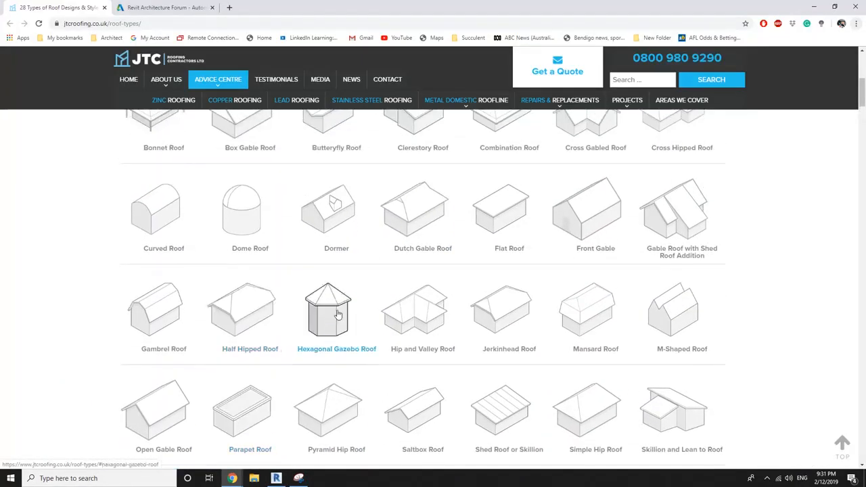
key("alt+Tab")
left_click(363, 49)
left_click(558, 223)
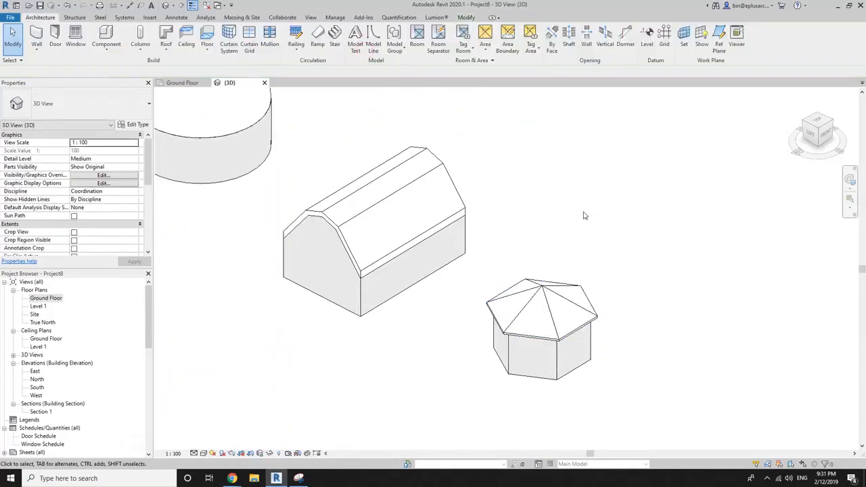
- Inspect the hexagonal roof on its walls and check it and the Hip and Valley Roof on the roof types web page
middle_click_drag(558, 223, 619, 277, "shift")
scroll(570, 246, "up", 1)
key("alt+Tab")
key("alt+Tab")
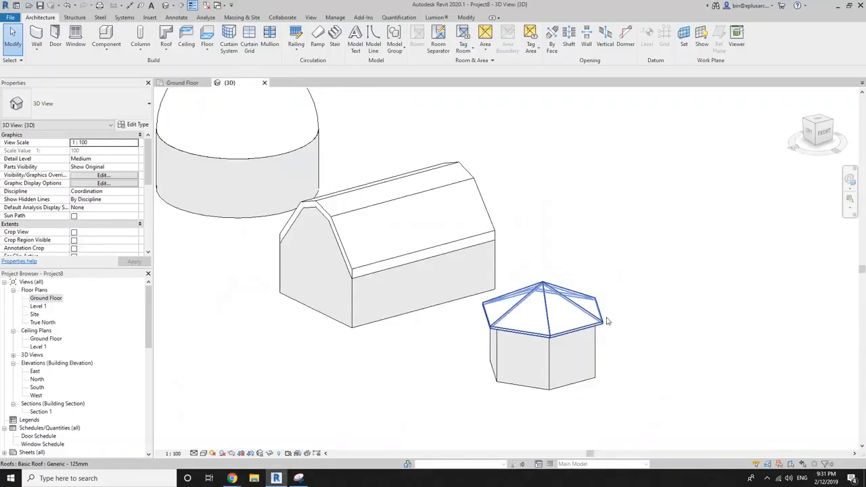
scroll(612, 319, "down", 1)
middle_click_drag(637, 354, 455, 263, "shift")
scroll(457, 263, "down", 3)
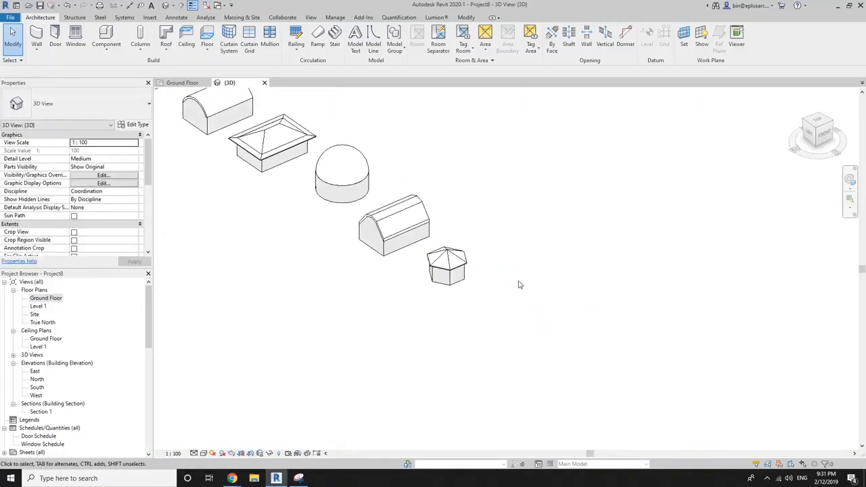
key("alt+Tab")
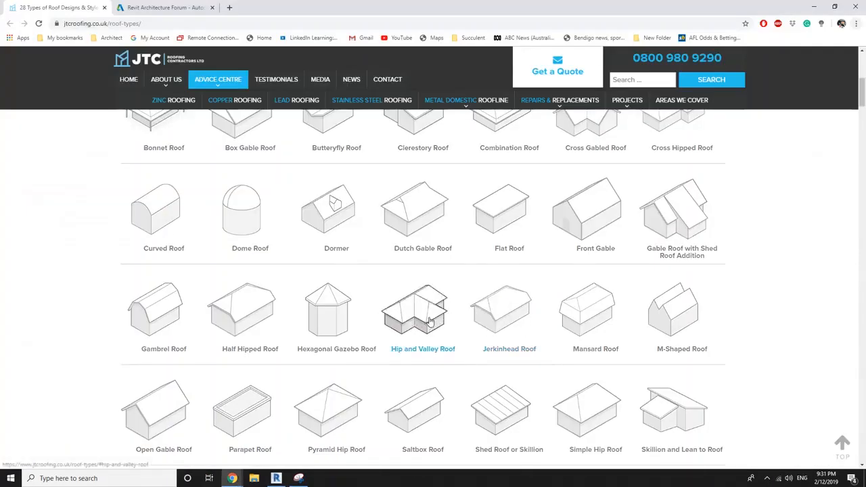
key("alt+Tab")
- Draw a closed T-shaped outline of eight walls beyond the hexagonal building, using that building's wall type
left_click(451, 283)
scroll(465, 286, "up", 2)
key("c")
key("s")
left_click(476, 308)
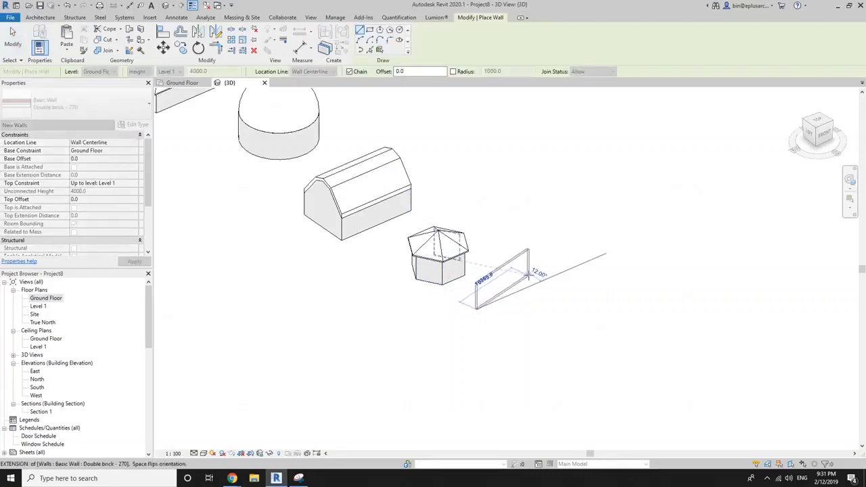
left_click(533, 276)
left_click(557, 294)
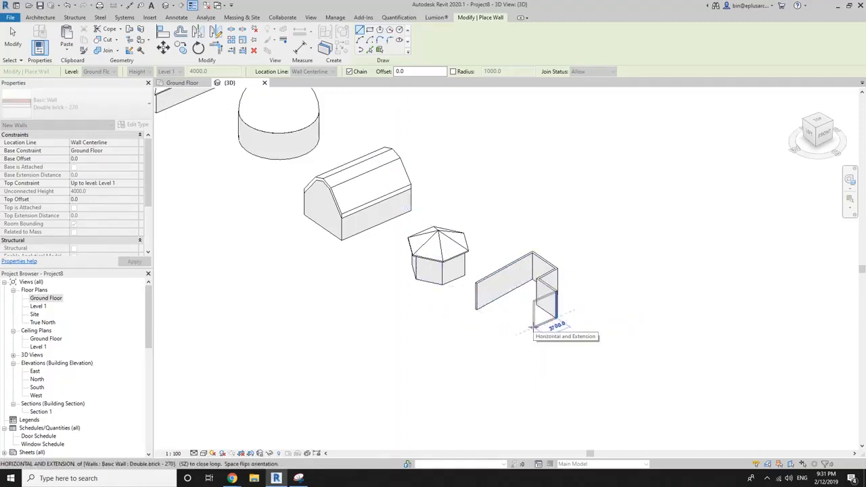
left_click(533, 329)
left_click(518, 317)
left_click(499, 330)
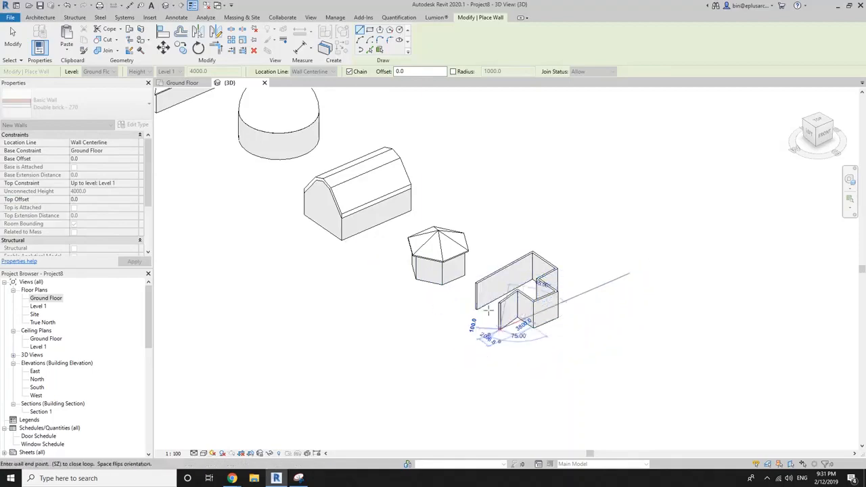
left_click(477, 309)
scroll(482, 308, "down", 1)
middle_click_drag(523, 366, 577, 374, "shift")
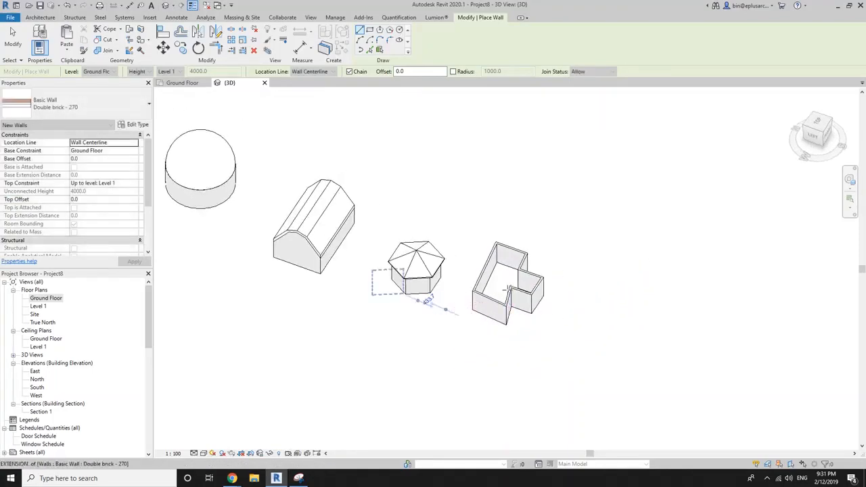
scroll(510, 293, "up", 2)
middle_click_drag(512, 295, 567, 352, "shift")
middle_click_drag(484, 284, 412, 309, "shift")
key("Escape")
- Start a footprint roof like the hexagonal one, moved to Level 1, and take all eight T-shaped walls as its boundary
left_click(373, 249)
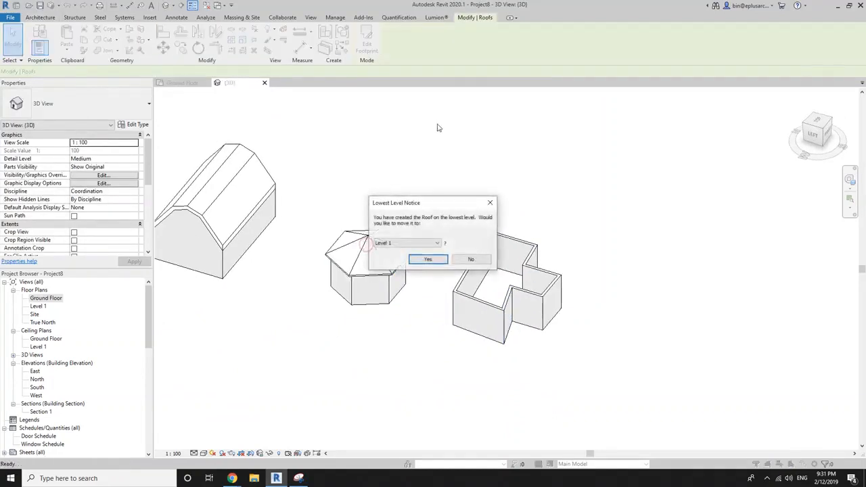
left_click(429, 260)
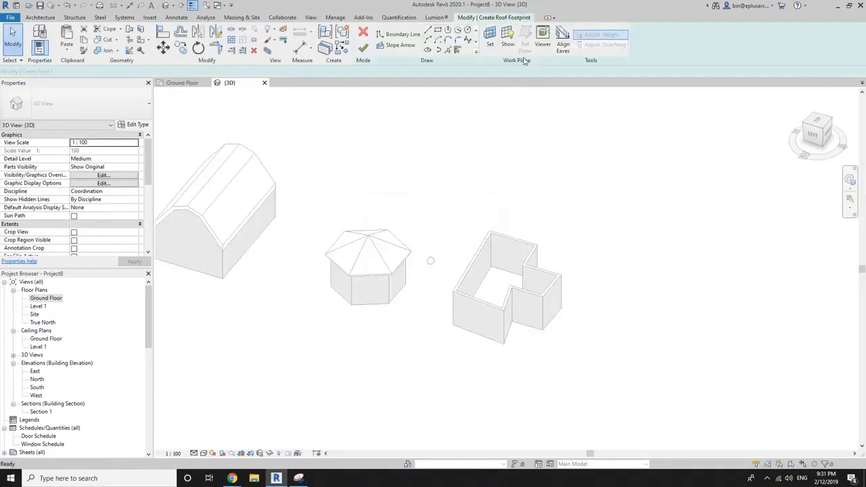
key("Tab")
left_click(506, 268)
key("Escape")
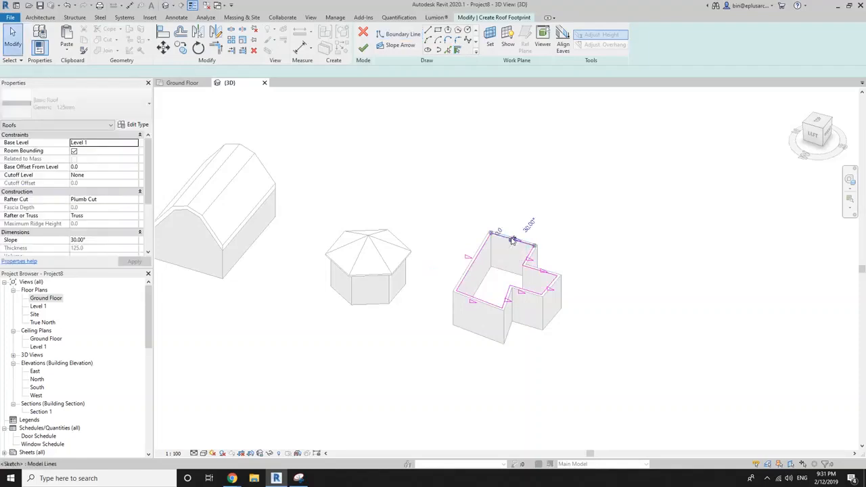
key("Escape")
- Set the overhang of all eight boundary lines to 450 and finish the hip and valley roof
scroll(502, 252, "up", 1)
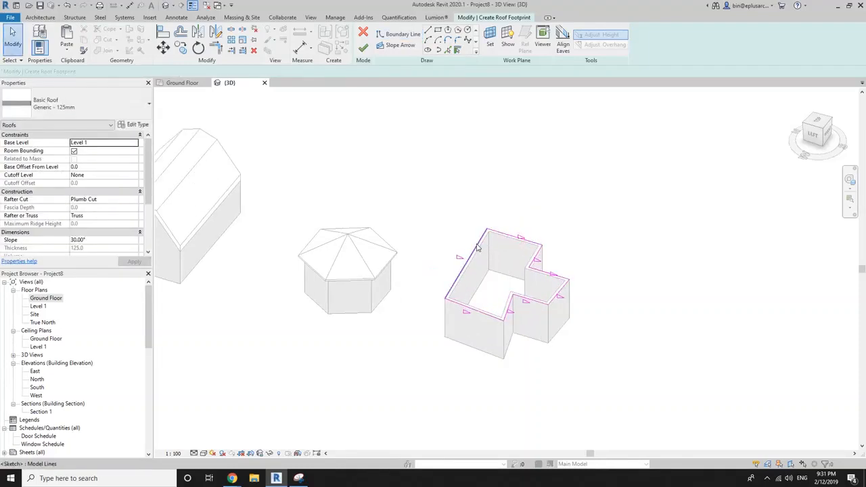
key("Tab")
left_click(478, 249)
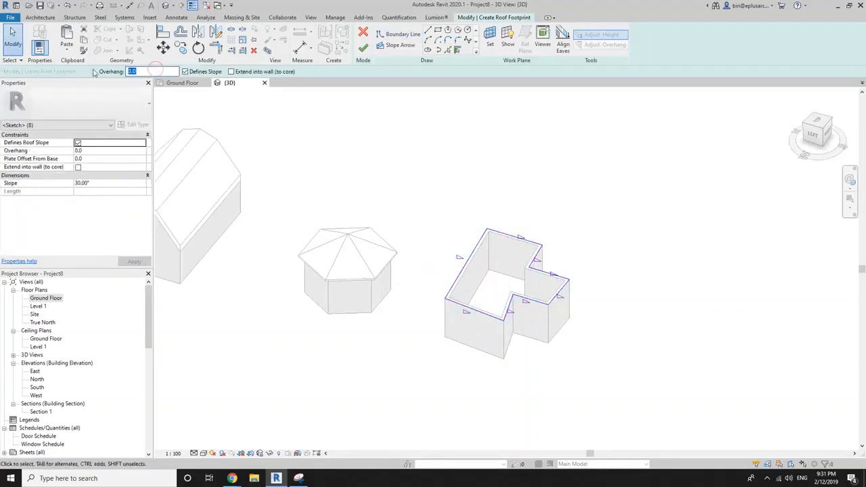
type("450")
key("Return")
left_click(364, 49)
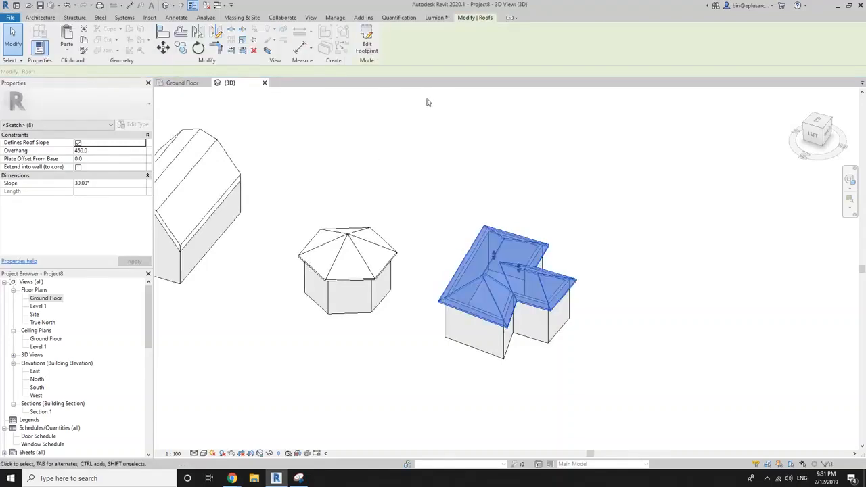
scroll(569, 258, "down", 1)
middle_click_drag(584, 261, 551, 259, "shift")
key("Escape")
- Check the Dutch Gable Roof on the roof types web page against the row of roofs already modelled
key("alt+Tab")
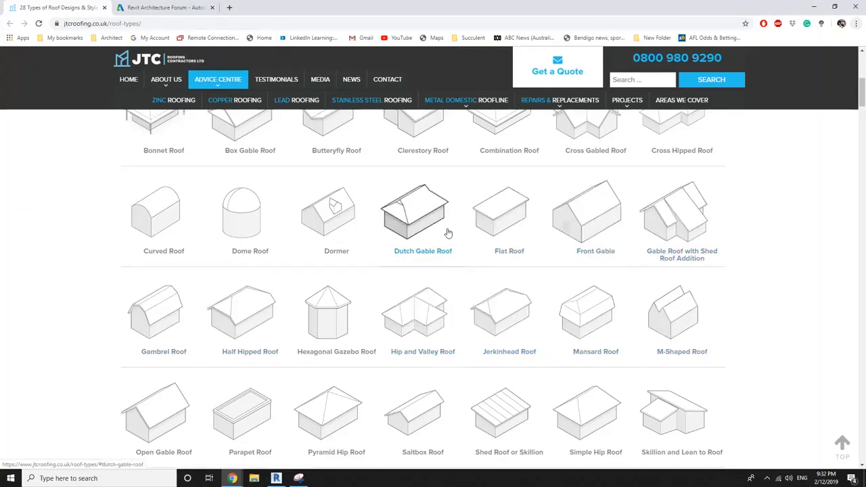
scroll(448, 243, "up", 1)
scroll(450, 255, "up", 1)
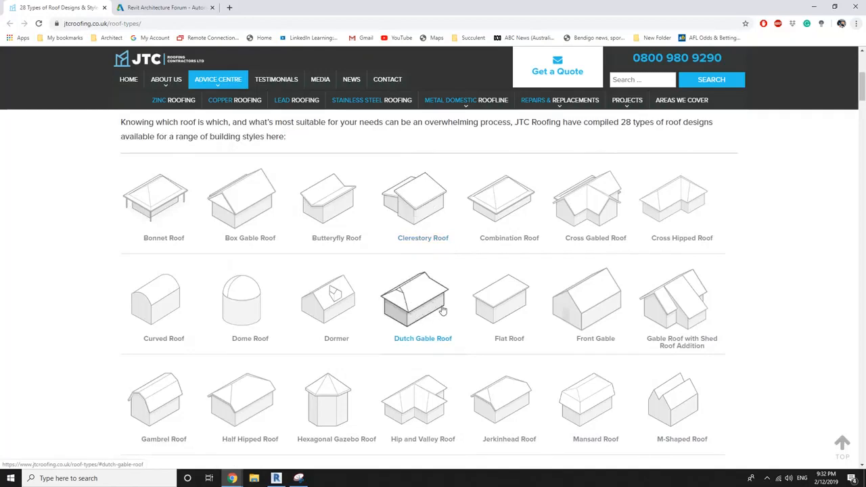
key("alt+Tab")
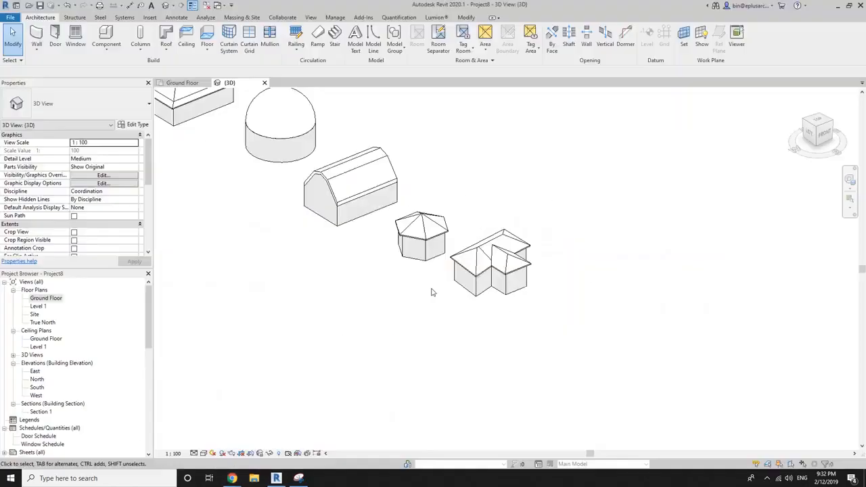
scroll(433, 291, "down", 2)
middle_click_drag(458, 309, 664, 408)
middle_click_drag(517, 335, 440, 274, "shift")
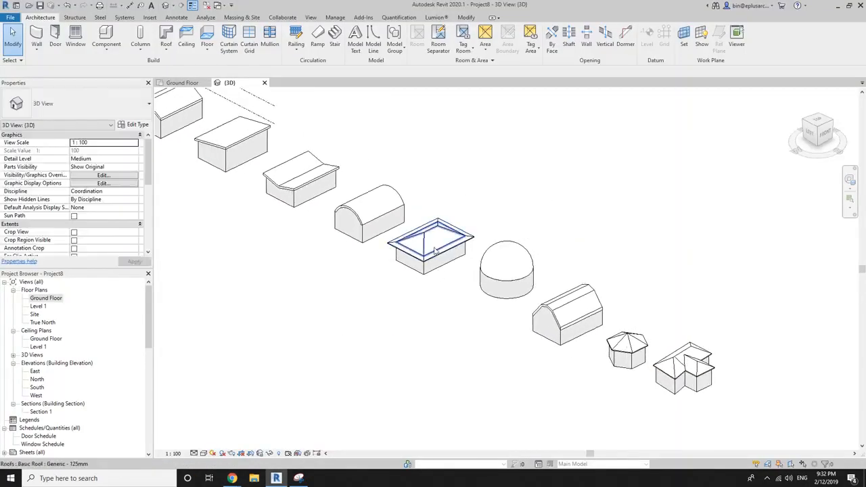
key("alt+Tab")
key("alt+Tab")
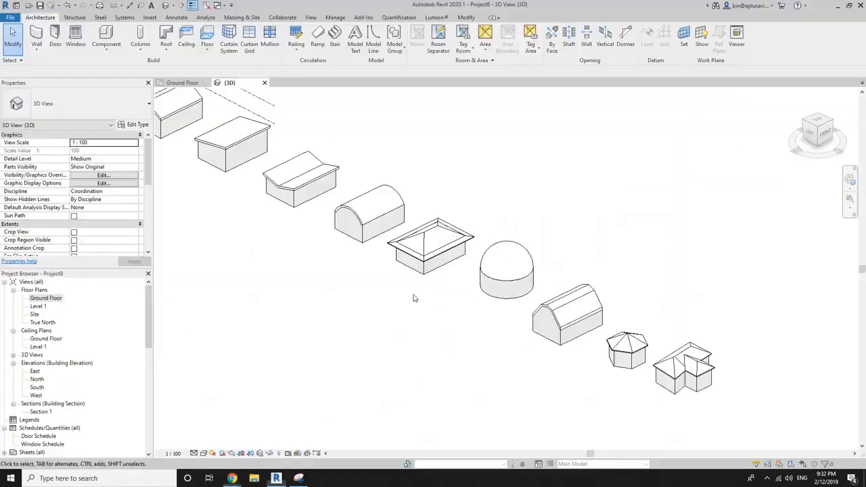
scroll(433, 265, "up", 3)
key("Tab")
left_click(431, 267)
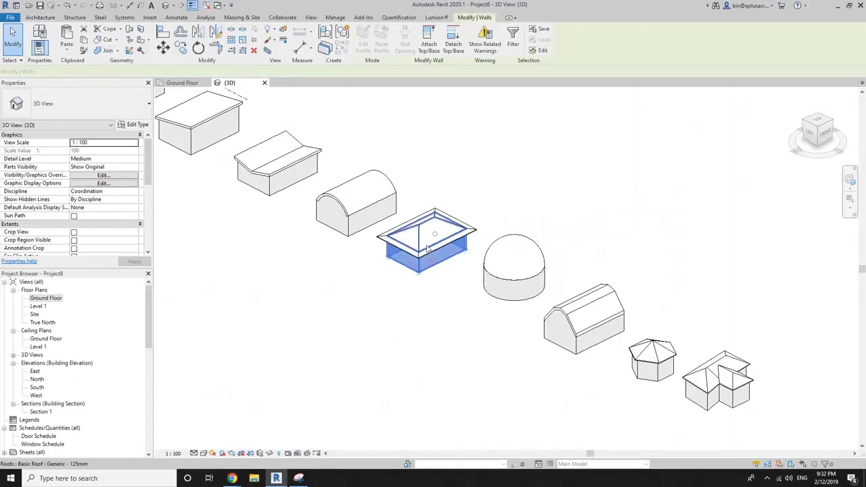
scroll(431, 267, "up", 2)
left_click(406, 230, "ctrl")
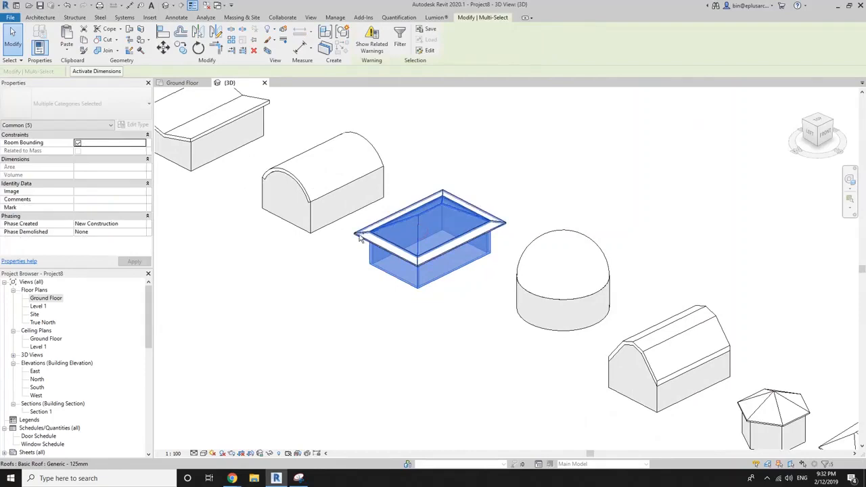
scroll(477, 295, "down", 4)
key("Escape")
scroll(476, 287, "up", 2)
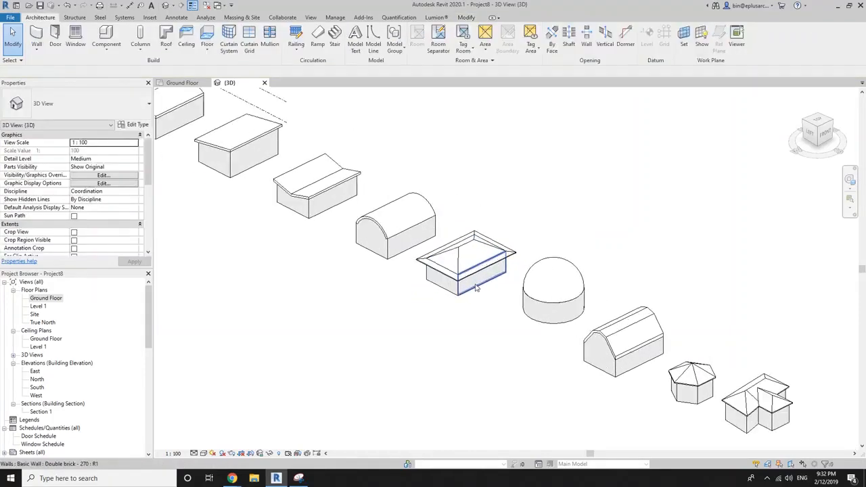
left_click(476, 287)
left_click(466, 264, "ctrl")
left_click(467, 264)
- Copy the combination-roof building's four walls and inner hip roof about 90000 mm along the row, beyond the hip and valley building
key("Tab")
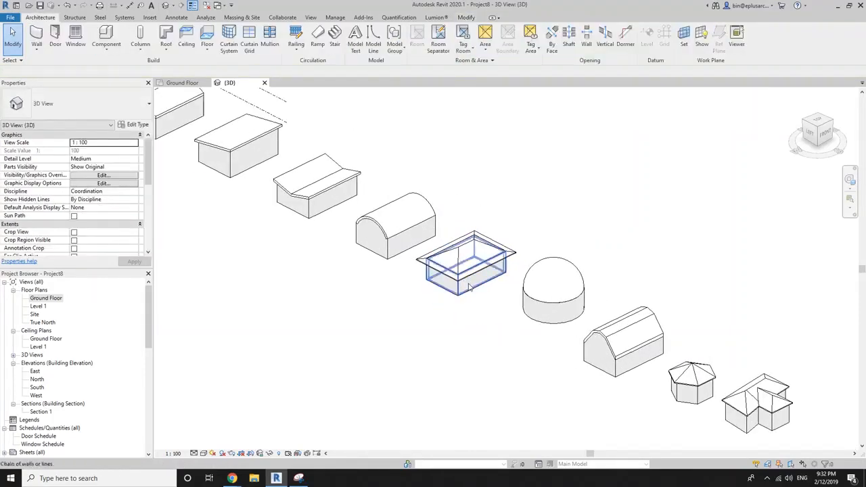
left_click(468, 288)
left_click(462, 253, "ctrl")
scroll(478, 269, "down", 3)
key("c")
key("o")
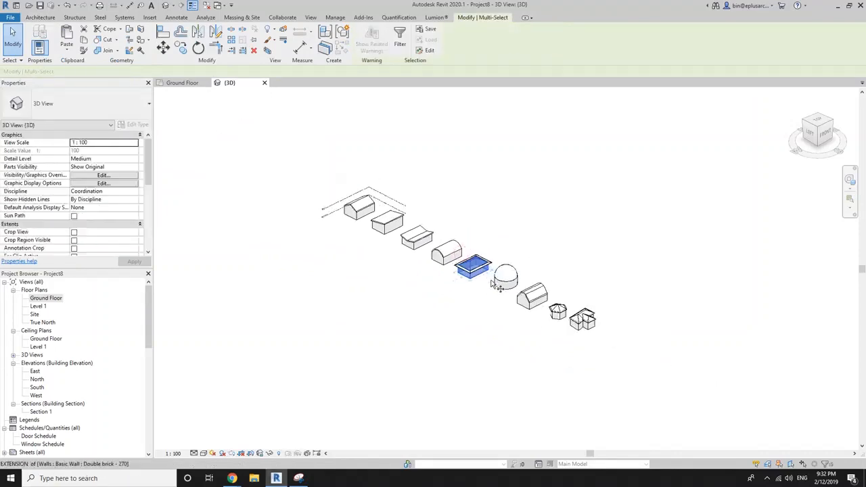
left_click(487, 277)
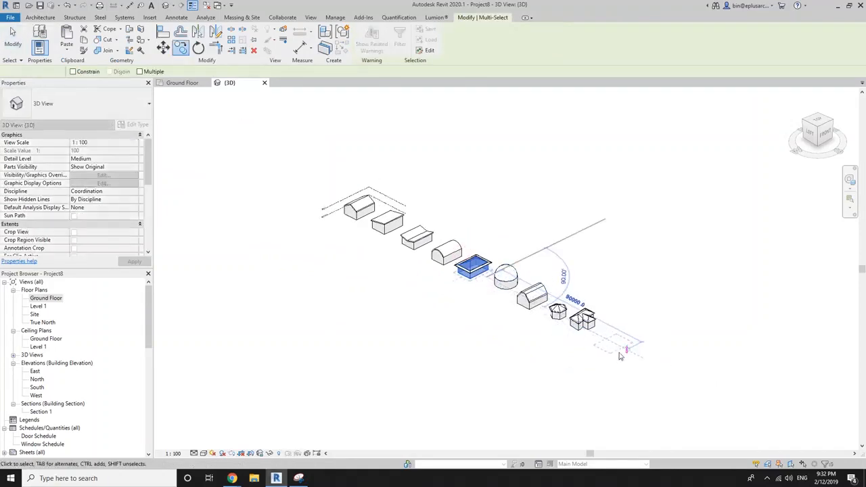
left_click(621, 357)
- Change the type of the copied hip roof to Generic - 400mm
scroll(625, 350, "up", 5)
left_click(626, 349)
scroll(619, 334, "up", 3)
left_click(559, 288)
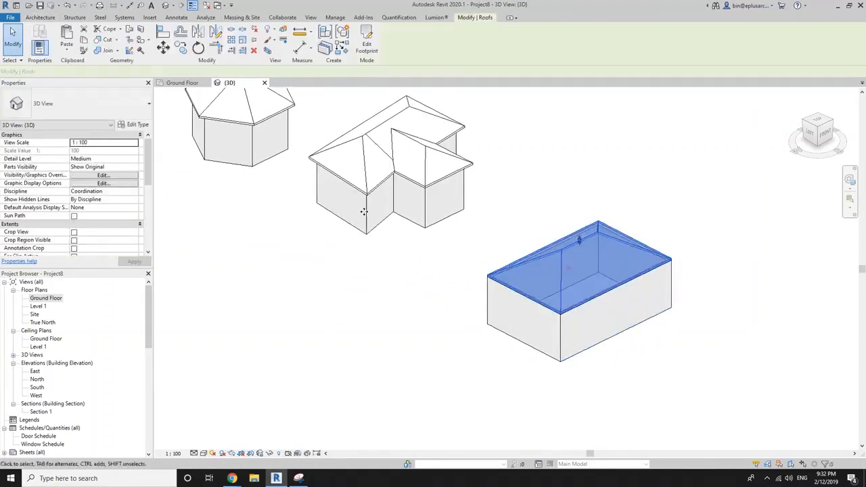
left_click(114, 108)
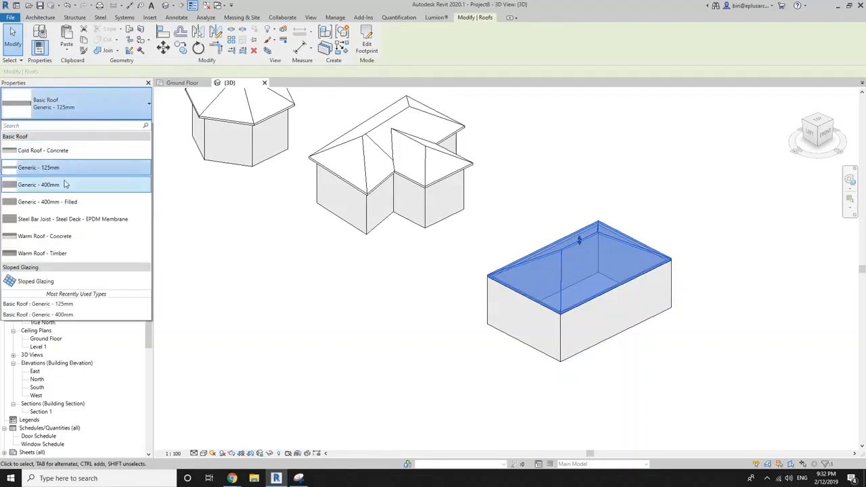
left_click(66, 184)
key("Escape")
key("alt+Tab")
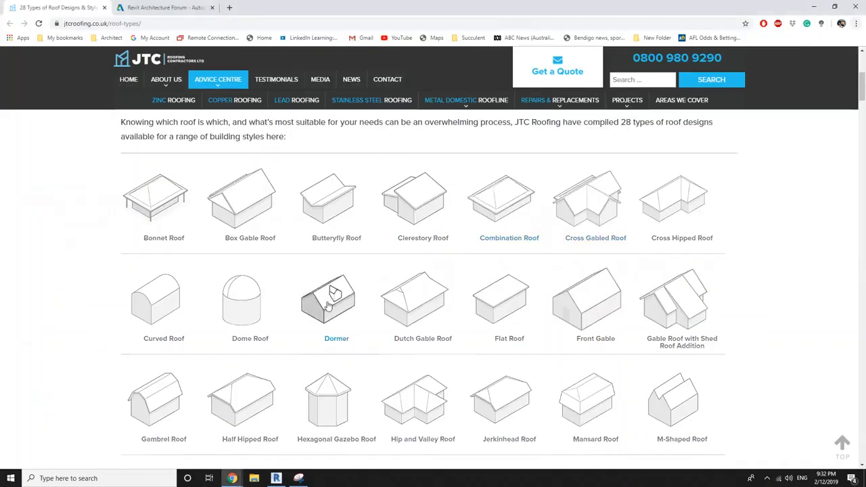
key("alt+Tab")
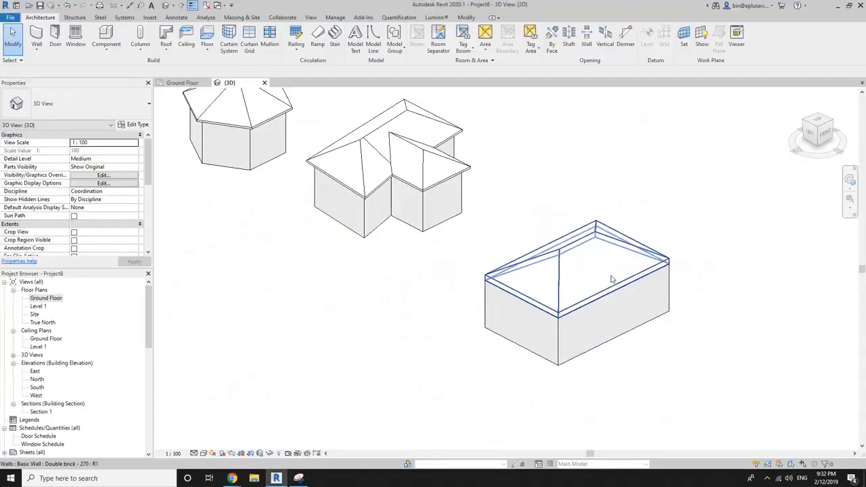
left_click(611, 278)
left_click(367, 46)
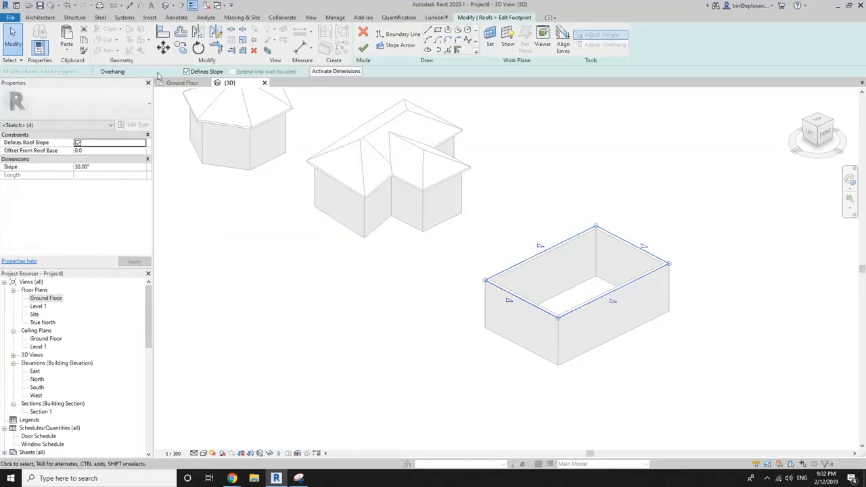
left_click(365, 33)
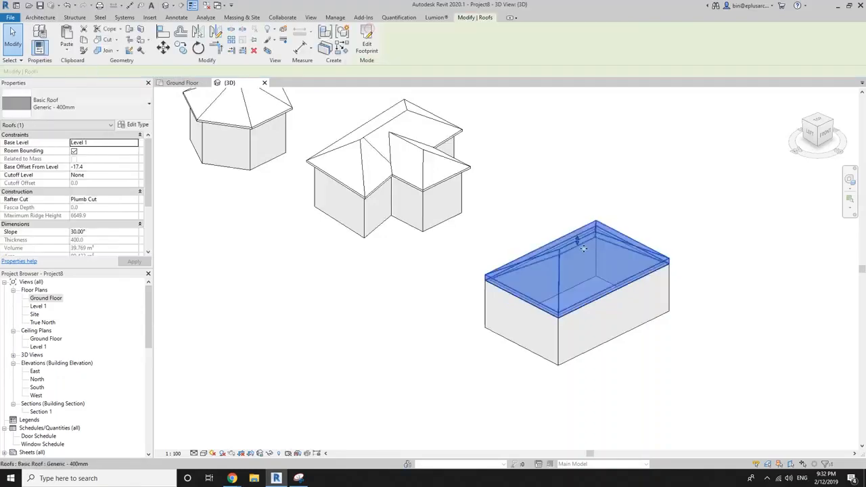
- Delete the copied hip roof from the rectangular walls beyond the hip and valley building
key("Delete")
scroll(513, 245, "down", 2)
middle_click_drag(513, 245, 522, 262)
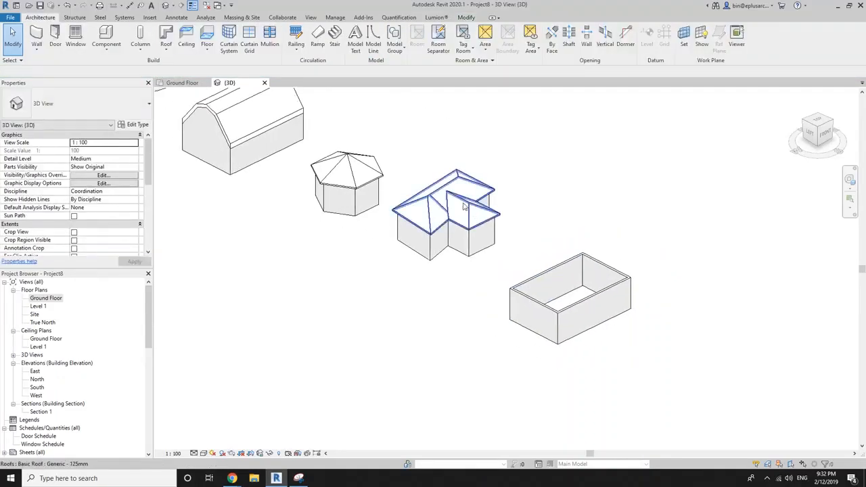
- Create a similar Generic - 125mm footprint roof, picking all four rectangular walls beyond the hip and valley building as slope-defining boundaries
double_click(465, 205)
left_click(433, 260)
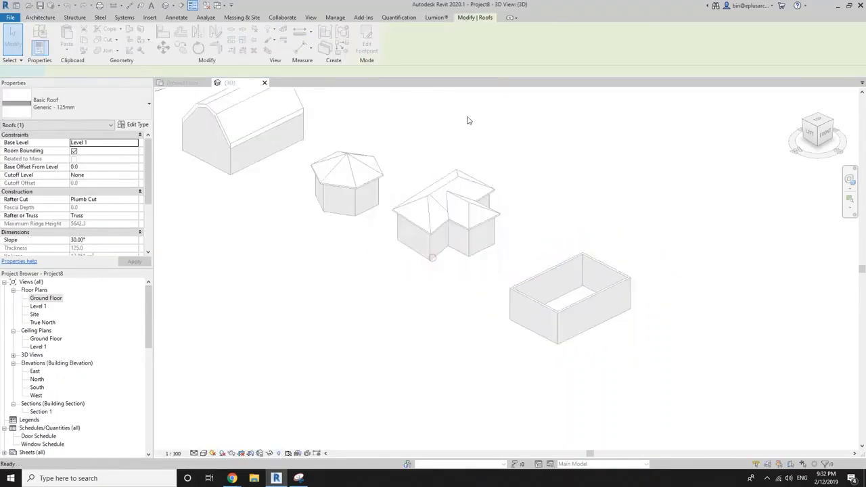
left_click(459, 51)
key("Tab")
left_click(562, 273)
scroll(563, 273, "up", 3)
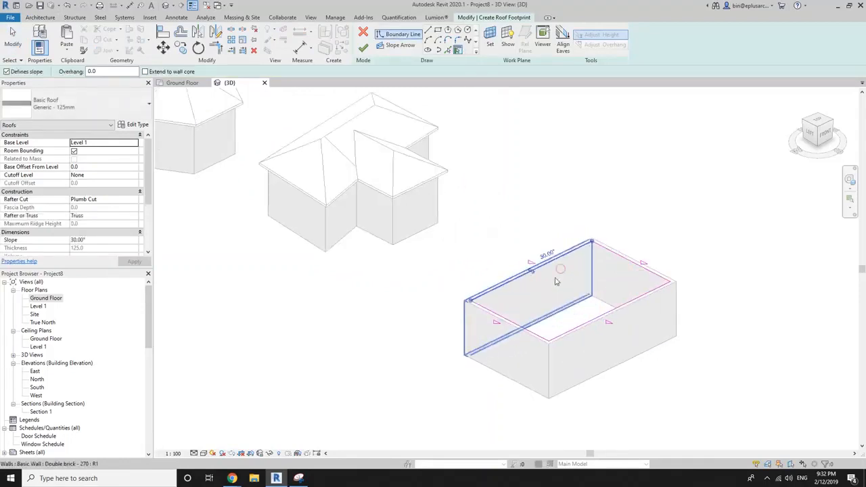
- Set the overhang of all four roof boundary lines to 450 mm and finish the hip roof
key("Escape")
key("Escape")
left_click(508, 283)
left_click(532, 271)
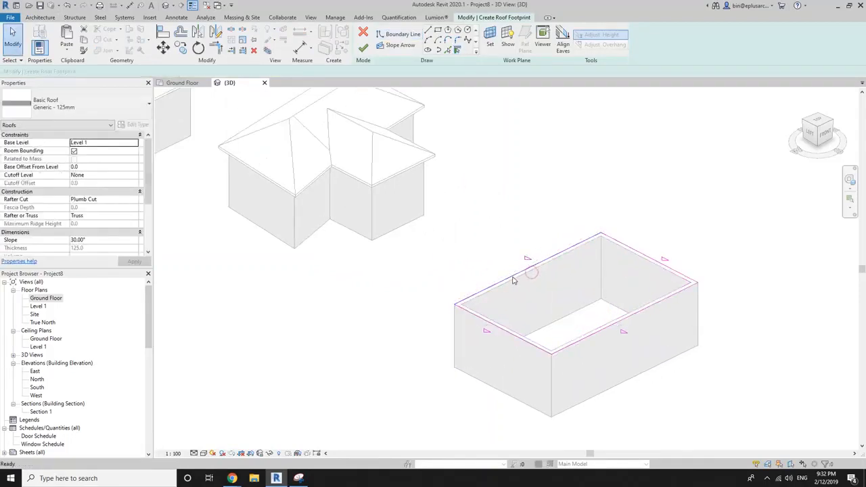
key("Tab")
left_click(513, 277)
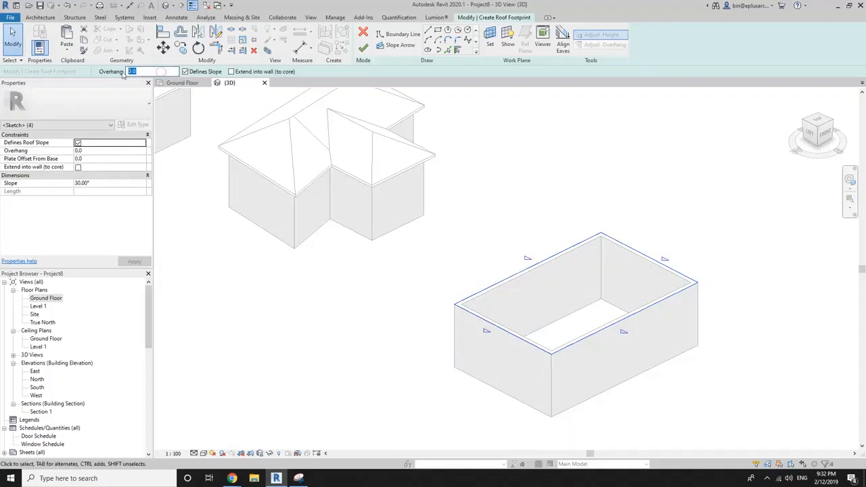
type("450")
key("Return")
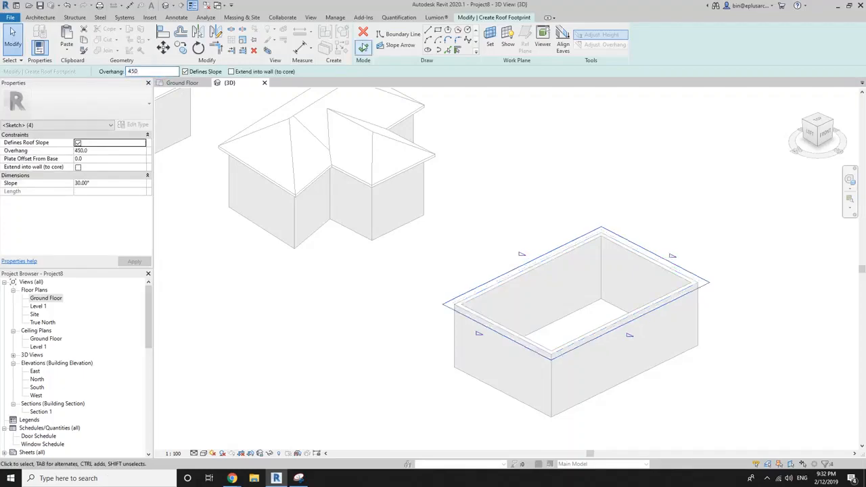
left_click(363, 47)
scroll(507, 270, "down", 2)
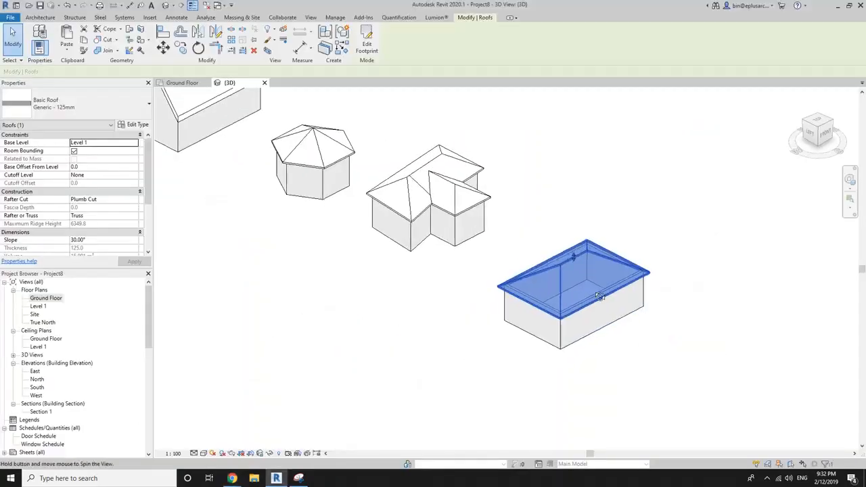
key("Escape")
- Set the new hip roof's cutoff level to Level 1 with a cutoff offset of 1200 mm
left_click(576, 286)
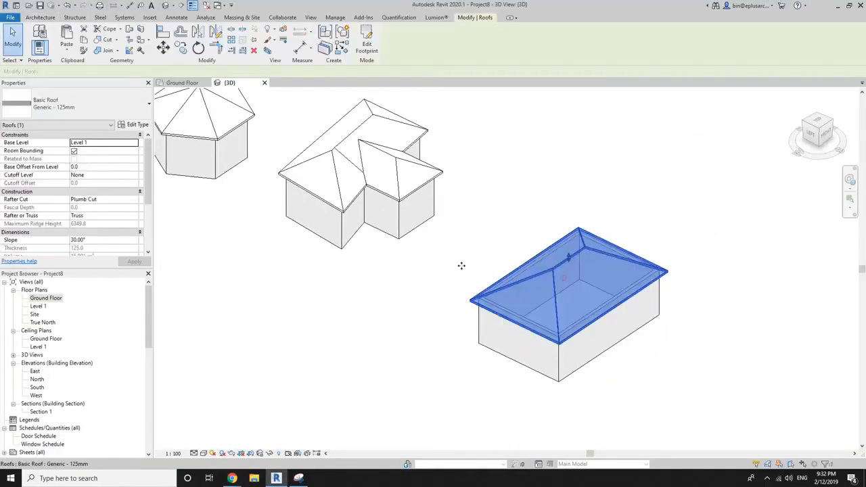
left_click(107, 168)
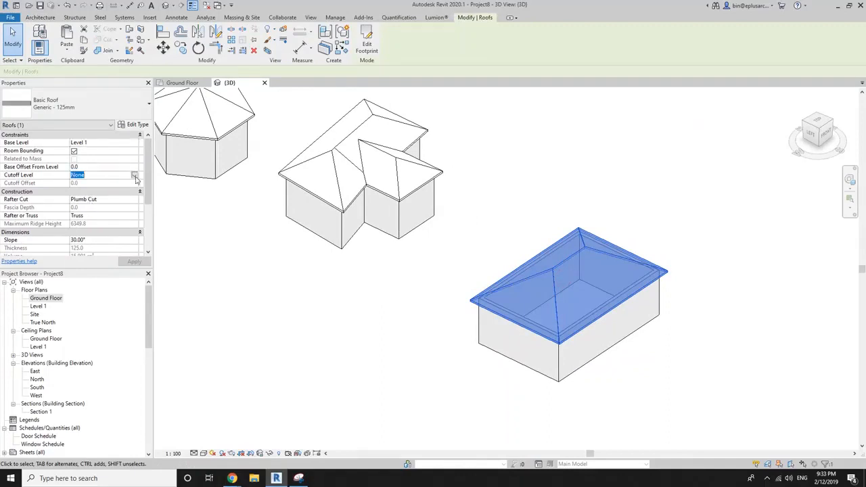
left_click(135, 176)
left_click(80, 197)
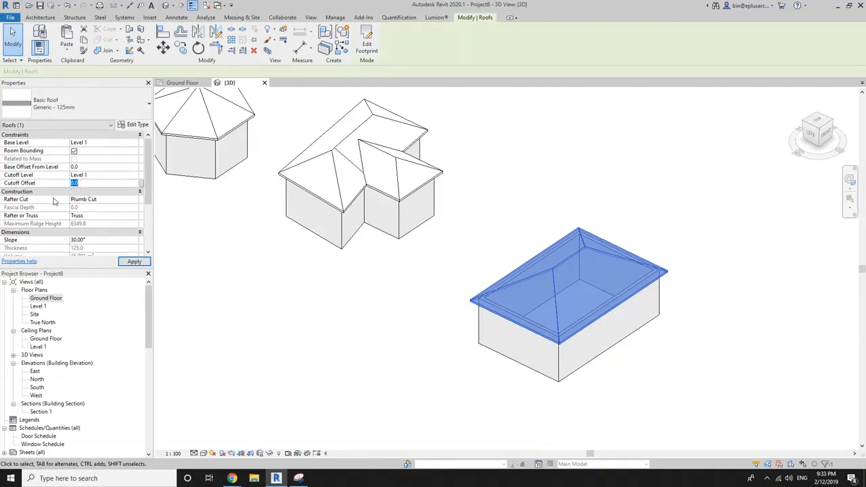
type("1200")
key("Return")
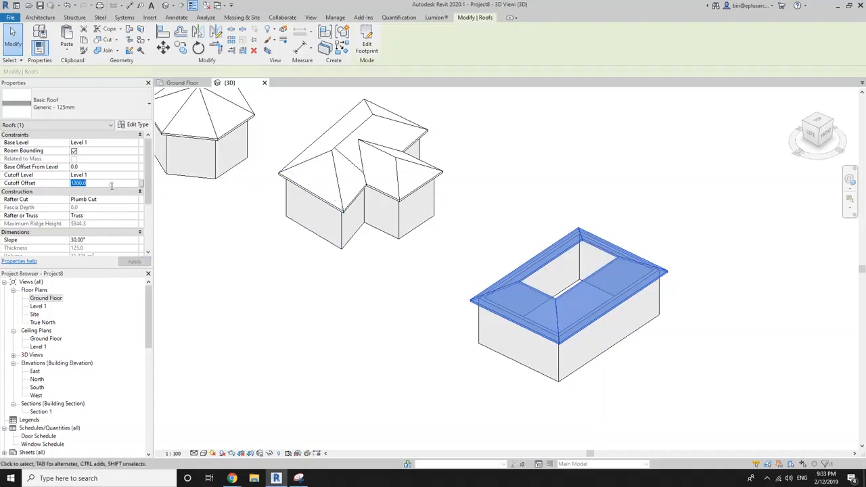
- Set the hip roof's cutoff offset to 1500 mm
key("Return")
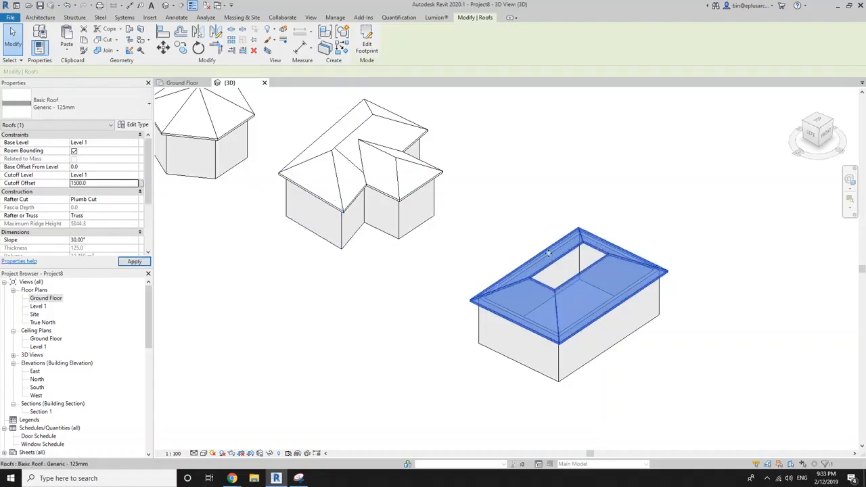
scroll(543, 272, "down", 1)
middle_click_drag(544, 273, 535, 289, "shift")
key("Escape")
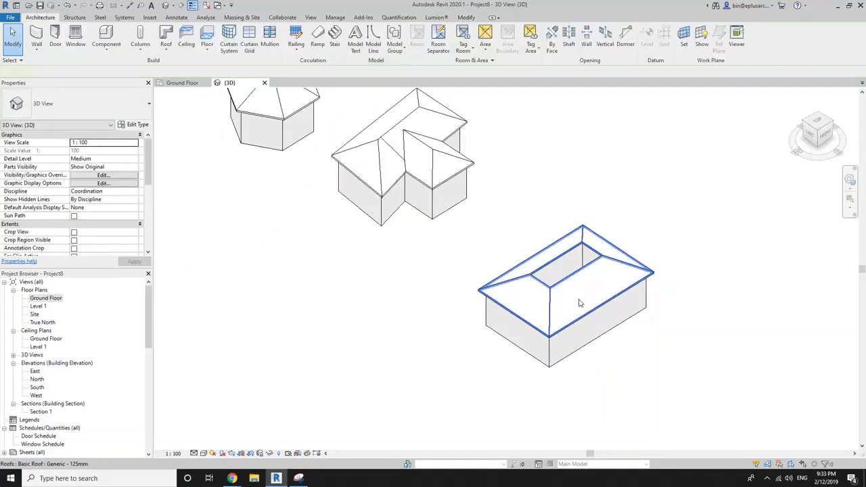
- Create a similar Generic - 125mm footprint roof bounded by the four edges of the opening in the cut-off hip roof
left_click(540, 267)
left_click(429, 259)
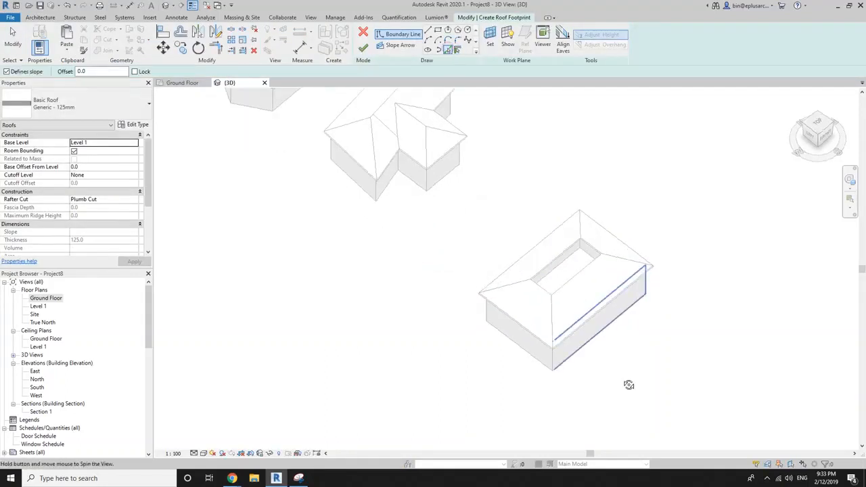
scroll(560, 271, "up", 2)
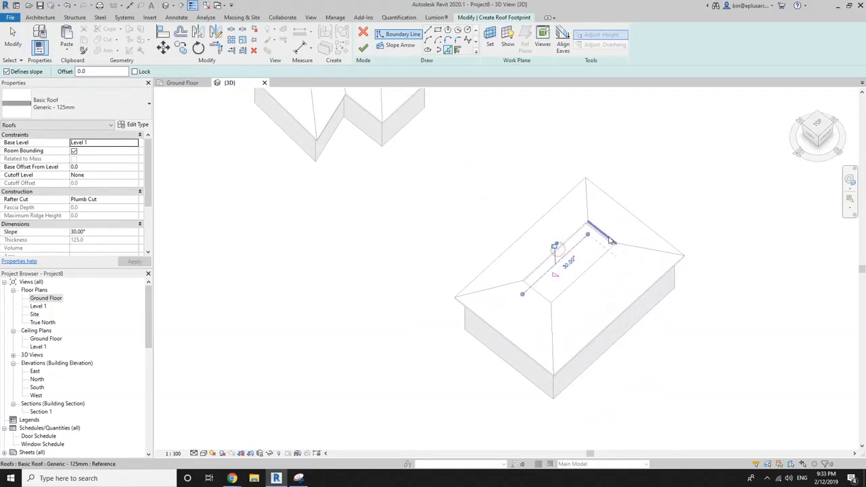
left_click(584, 274)
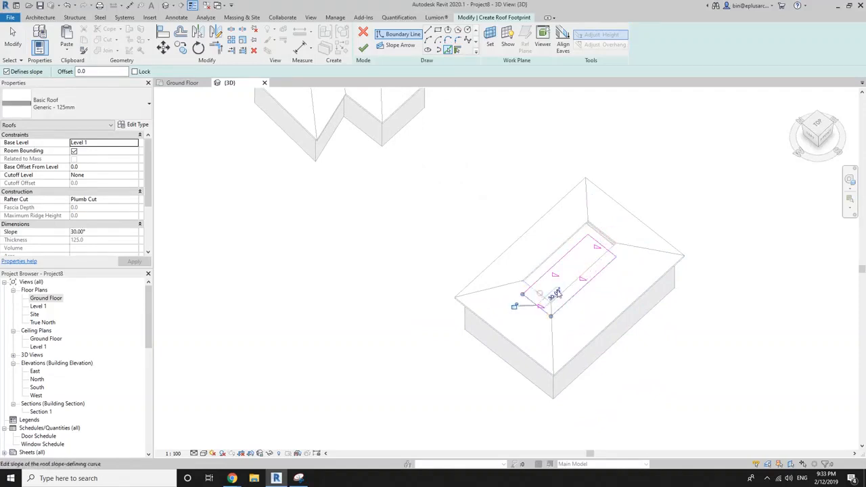
middle_click_drag(558, 294, 570, 283)
- Remove the slope from the two short boundary lines of the opening sketch and finish the small gable roof
key("Escape")
left_click(610, 257)
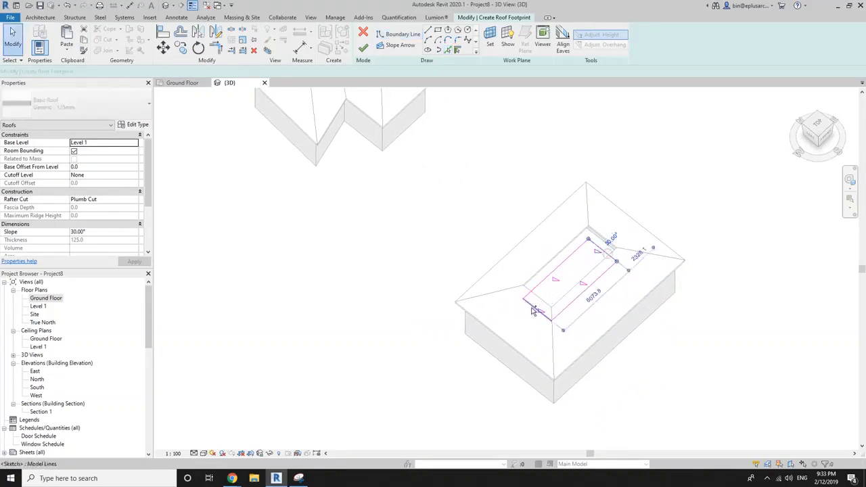
left_click(532, 307, "ctrl")
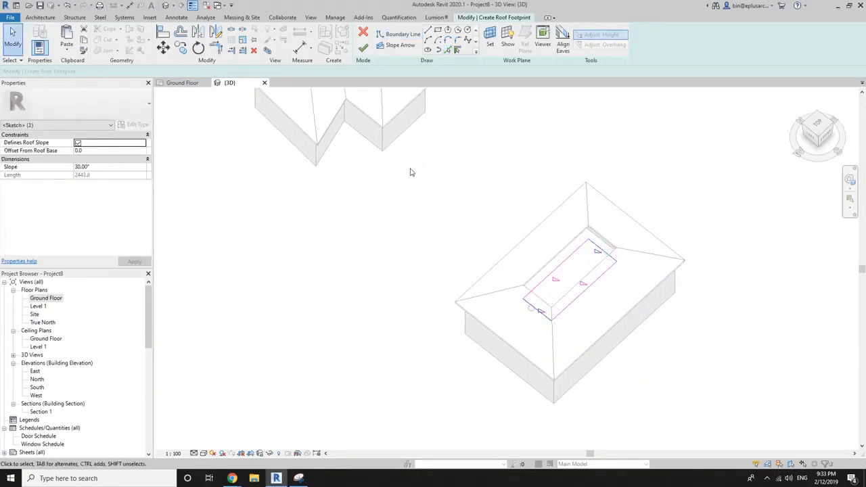
left_click(364, 53)
- Move the small gable roof straight up so its eaves corner meets the upper corner of the cut-off hip roof
mouse_move(596, 257)
middle_mouse_down("shift")
mouse_move(629, 232)
mouse_move(683, 97)
mouse_move(777, 187)
mouse_move(606, 139)
middle_mouse_up("shift")
left_click(530, 263)
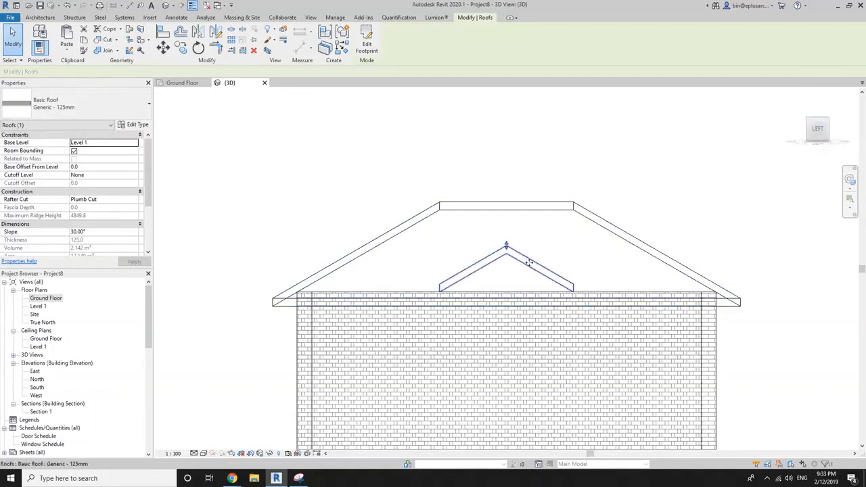
key("m")
key("v")
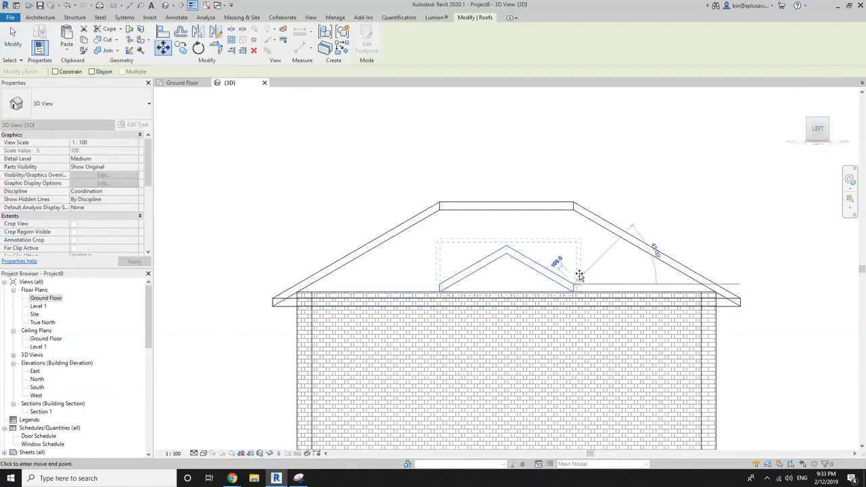
key("v")
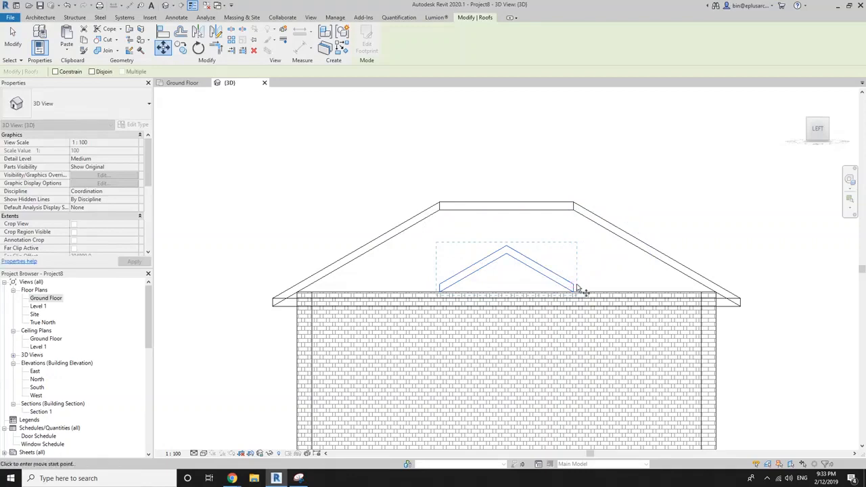
left_click(575, 206)
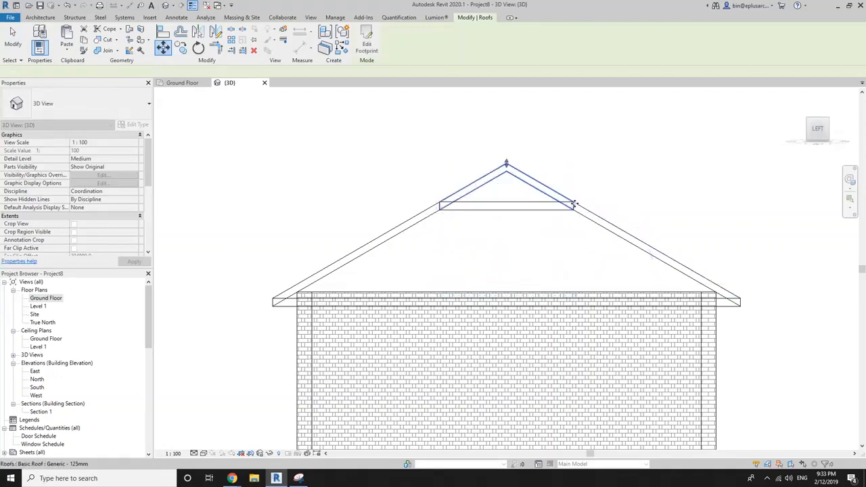
key("Escape")
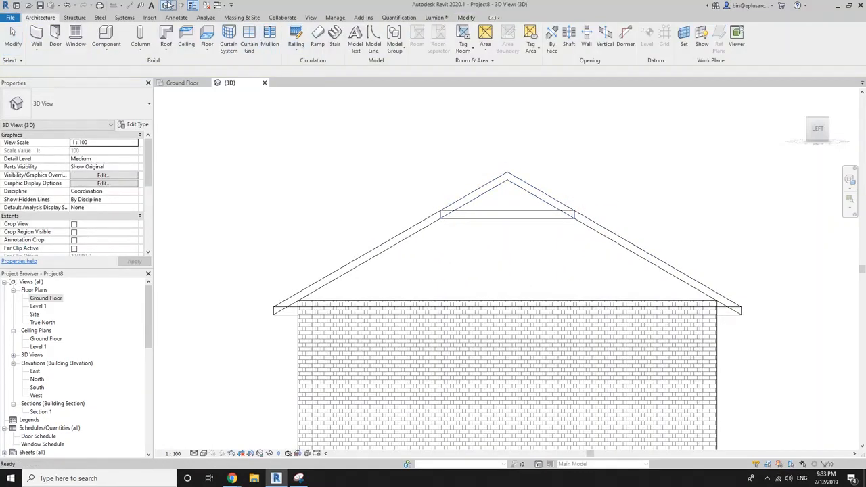
- Display the combined Dutch gable roof in the Shaded visual style from an angled 3D view
scroll(439, 199, "down", 2)
mouse_move(474, 231)
middle_mouse_down("shift")
mouse_move(459, 265)
mouse_move(369, 281)
mouse_move(373, 288)
middle_mouse_up("shift")
key("s")
key("d")
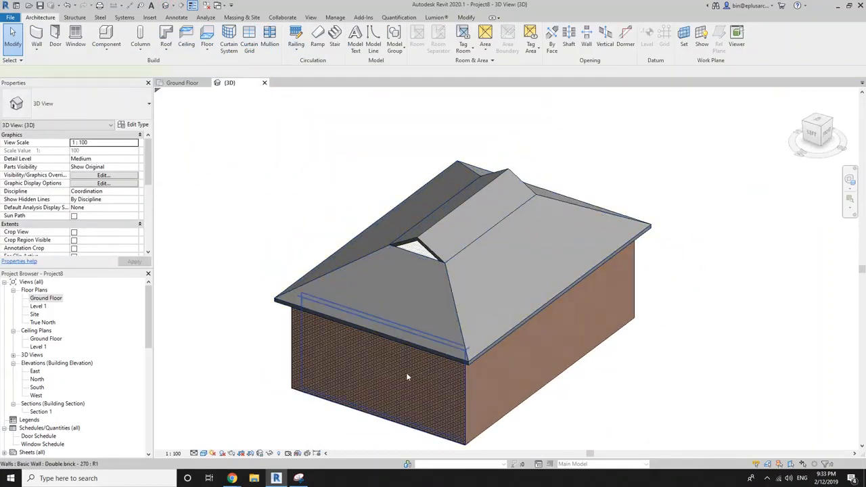
- Copy the short end wall below the open gable a short distance outward from the building
left_click(408, 377)
middle_click_drag(409, 377, 410, 387, "shift")
key("c")
key("o")
left_click(463, 330)
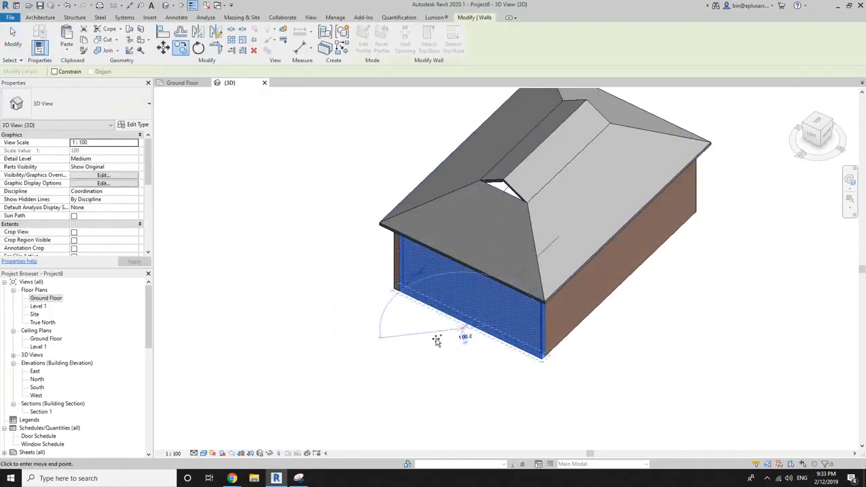
left_click(429, 357)
key("Escape")
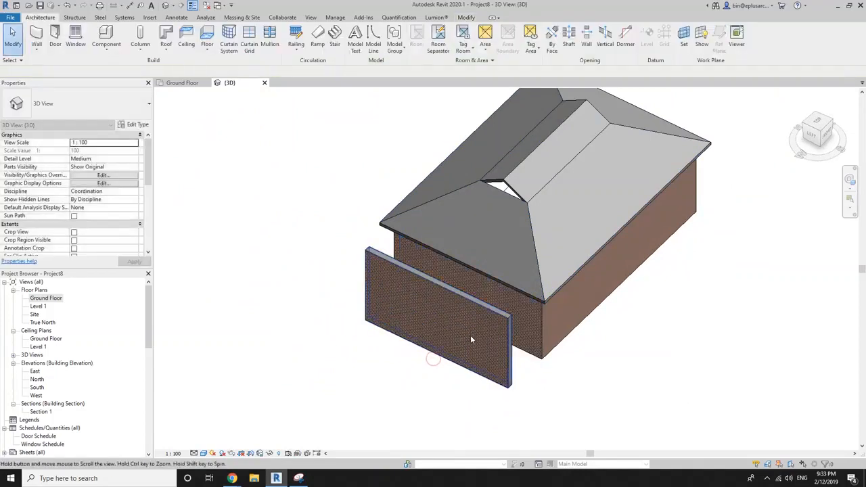
- Set the copied wall's base constraint and top constraint to Level 1, with a top offset of 300 mm
left_click(437, 315)
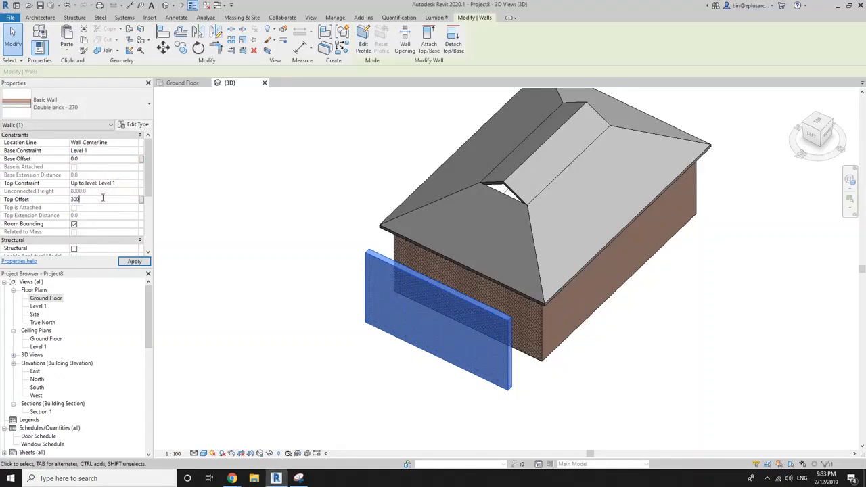
key("Escape")
middle_click_drag(435, 272, 509, 267)
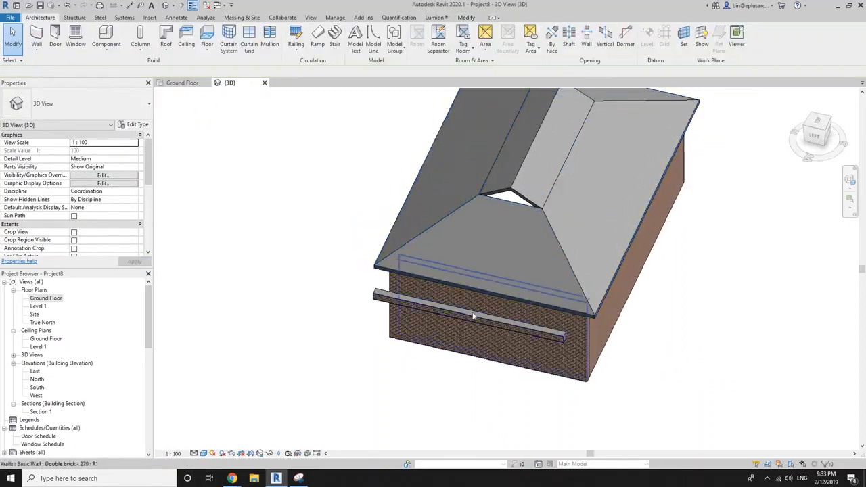
- Align the outer face of the low copied wall with the end face of the small gable roof
scroll(507, 203, "up", 2)
key("a")
key("l")
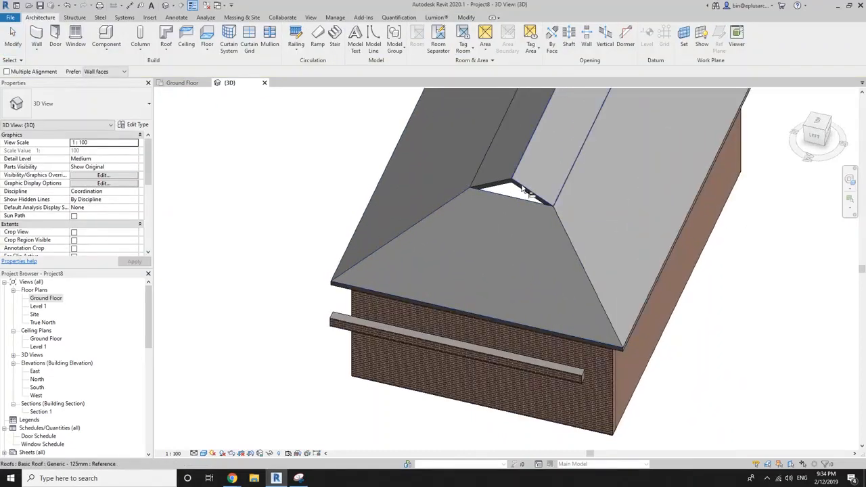
left_click(414, 344)
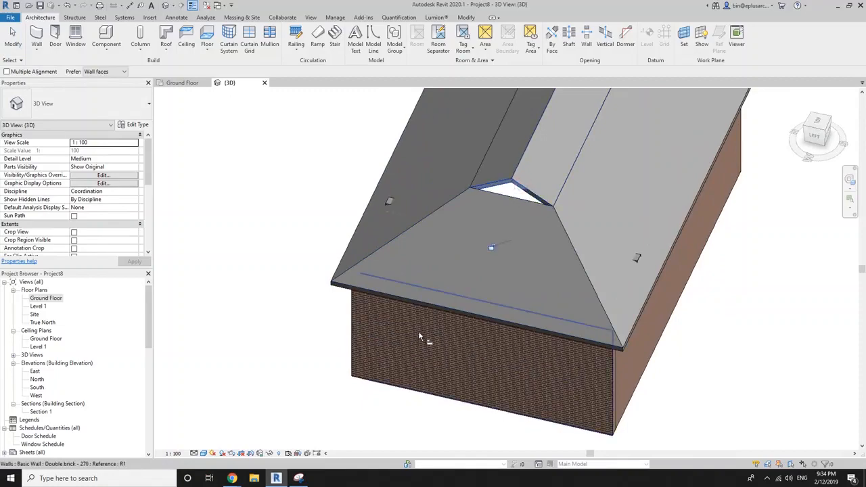
- Switch the 3D view to the Wireframe visual style and end the alignment
middle_click_drag(489, 266, 491, 260, "shift")
key("w")
key("f")
key("Escape")
key("Escape")
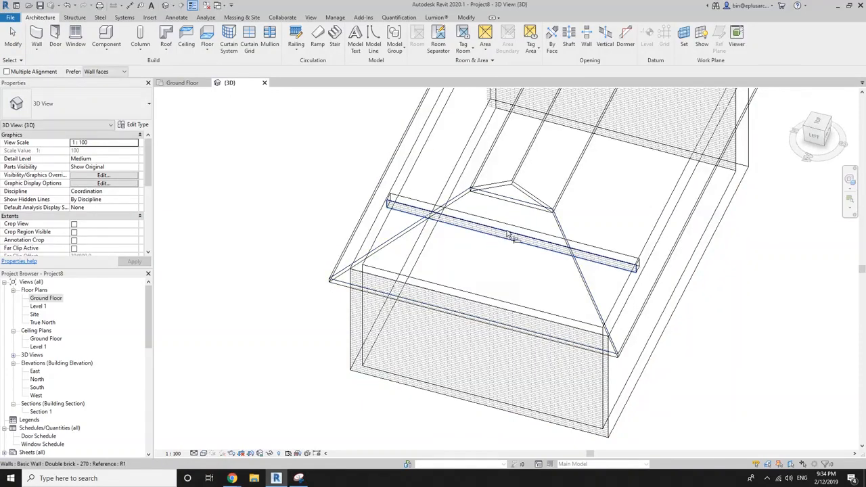
- Attach the top of the low wall to the small gable roof above it
left_click(513, 237)
left_click(533, 173)
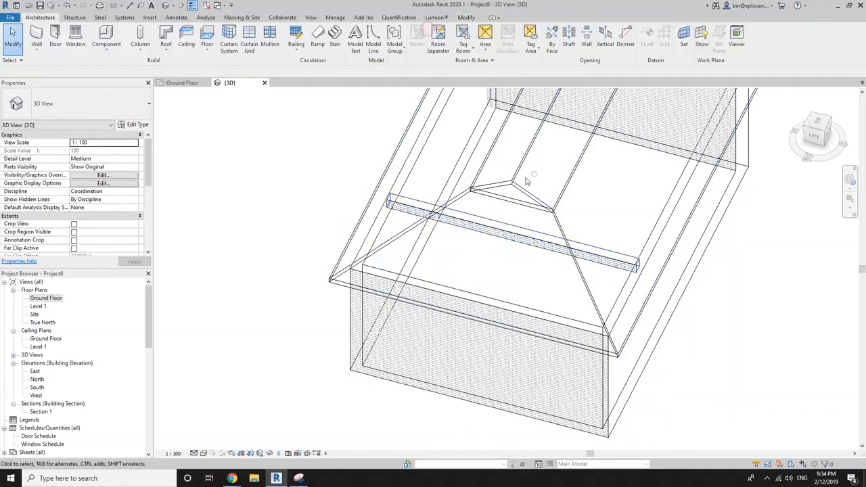
left_click(494, 225)
left_click(429, 42)
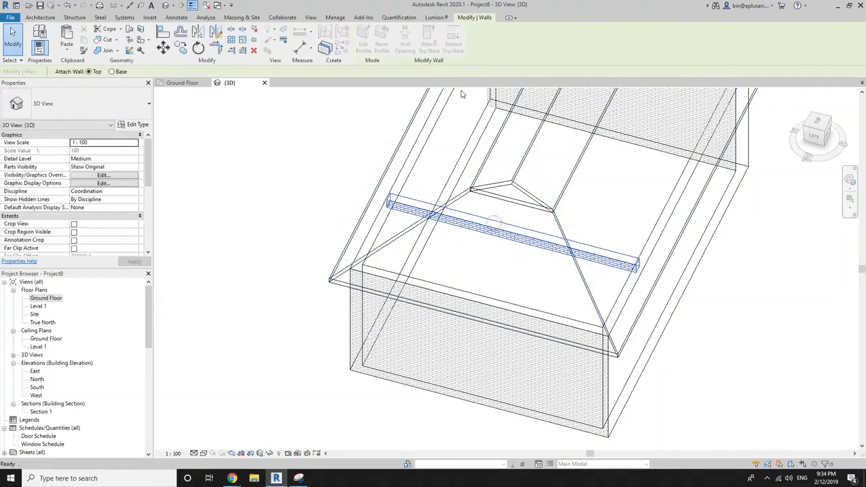
left_click(518, 179)
left_click(526, 197)
middle_click_drag(526, 197, 566, 166, "shift")
scroll(516, 202, "up", 3)
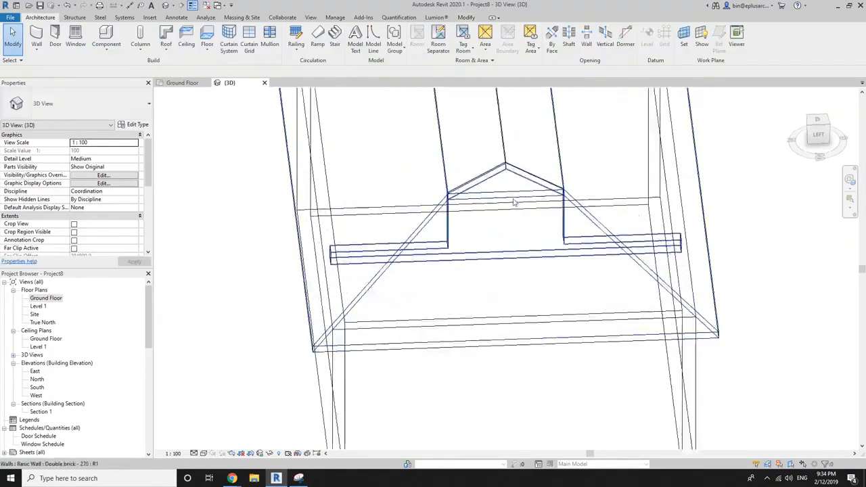
- Set the small gable wall's base offset to 1500 mm and its top offset to 1800 mm
middle_click_drag(515, 202, 483, 242, "shift")
left_click(483, 242)
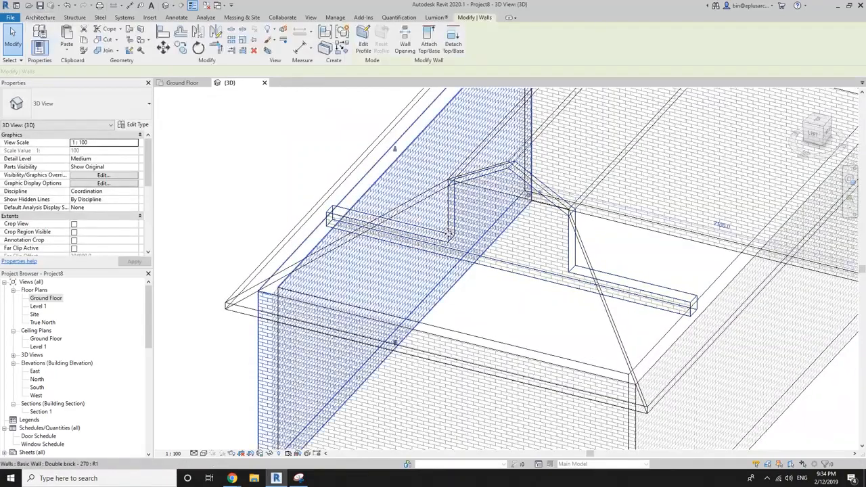
scroll(484, 242, "down", 1)
key("Escape")
left_click(547, 269)
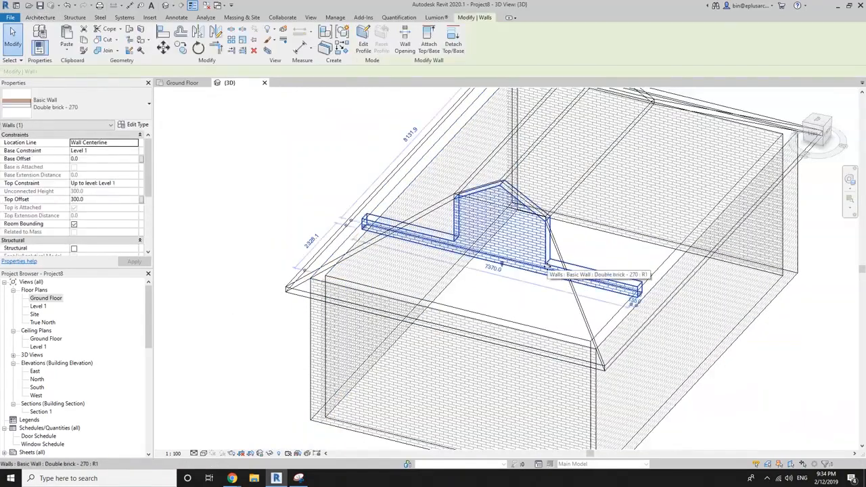
left_click(91, 158)
type("18")
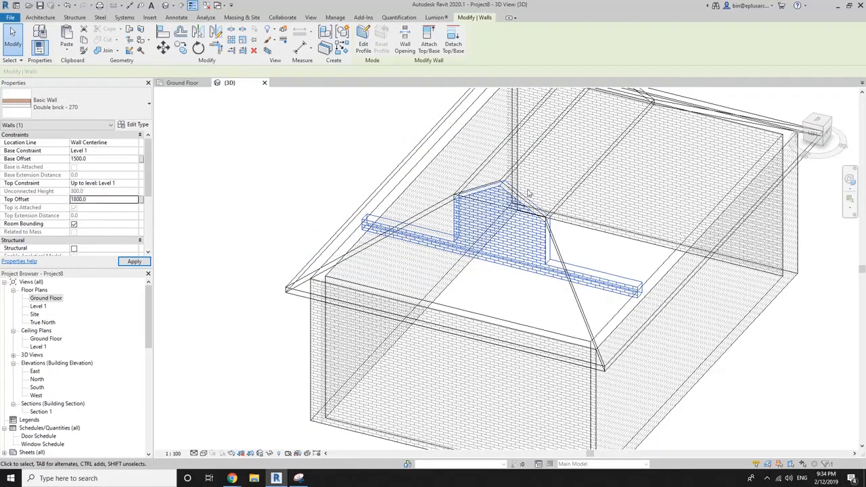
- Switch the 3D view to the Shaded visual style and clear the wall selection
mouse_move(542, 178)
middle_mouse_down("shift")
mouse_move(504, 176)
mouse_move(518, 172)
mouse_move(465, 190)
middle_mouse_up("shift")
scroll(502, 174, "up", 1)
key("Escape")
key("s")
key("d")
- Split the gable wall near the side edge of the small gable roof and remove the outer piece projecting over the main roof
left_click(493, 179)
scroll(474, 188, "up", 1)
key("s")
key("l")
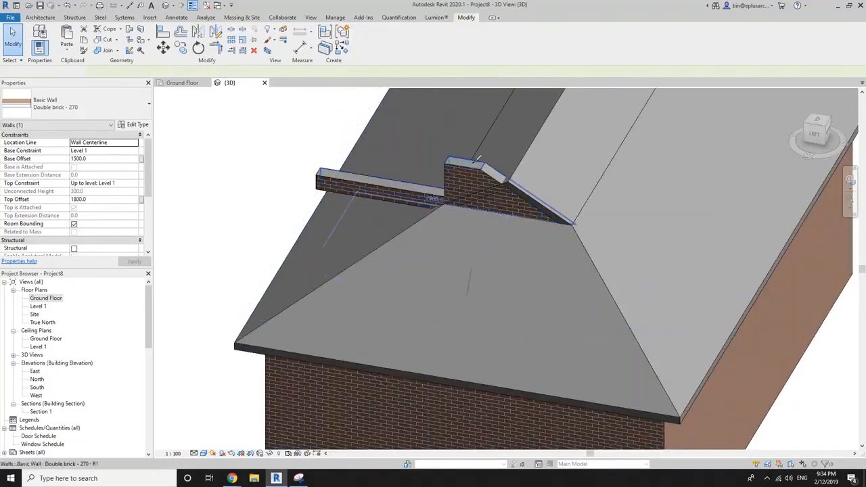
left_click(476, 160)
key("Escape")
scroll(479, 184, "up", 1)
left_click(478, 182)
middle_click_drag(480, 182, 538, 209, "shift")
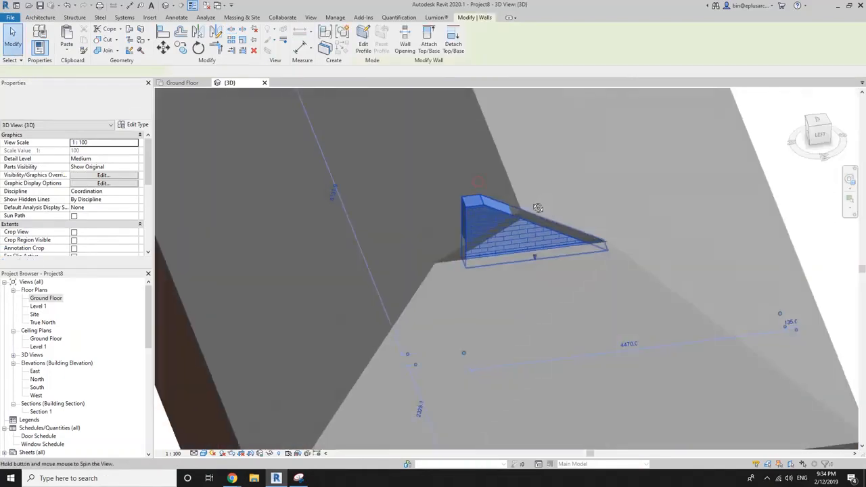
- Temporarily hide the main hip roof to expose the gable wall and the small gable roof
left_click(405, 297)
scroll(419, 297, "down", 2)
key("h")
key("h")
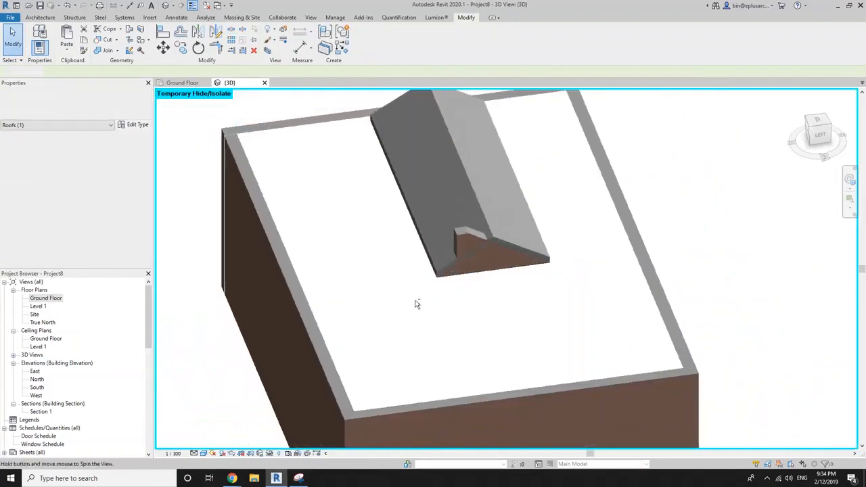
middle_click_drag(416, 301, 464, 298, "shift")
scroll(467, 228, "up", 1)
left_click(467, 222)
scroll(444, 248, "up", 2)
key("t")
key("r")
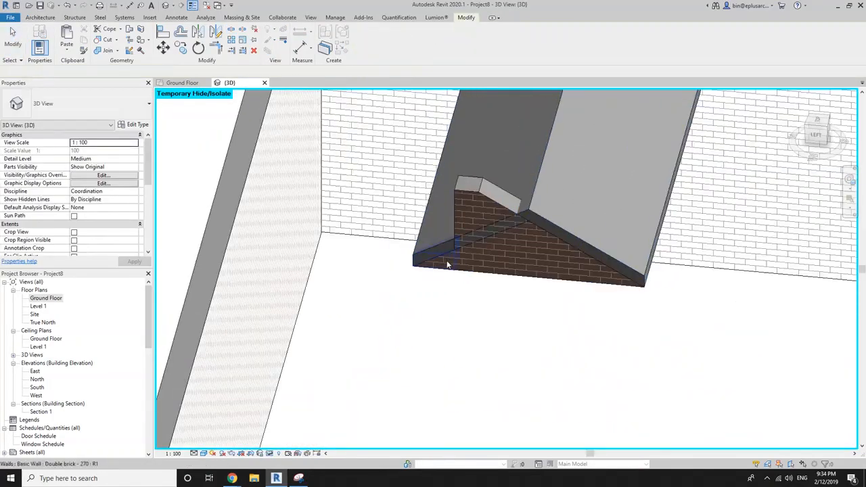
- Stretch the short end of the gable wall outward toward the small roof's eave, to about 4760 mm
left_click(446, 264)
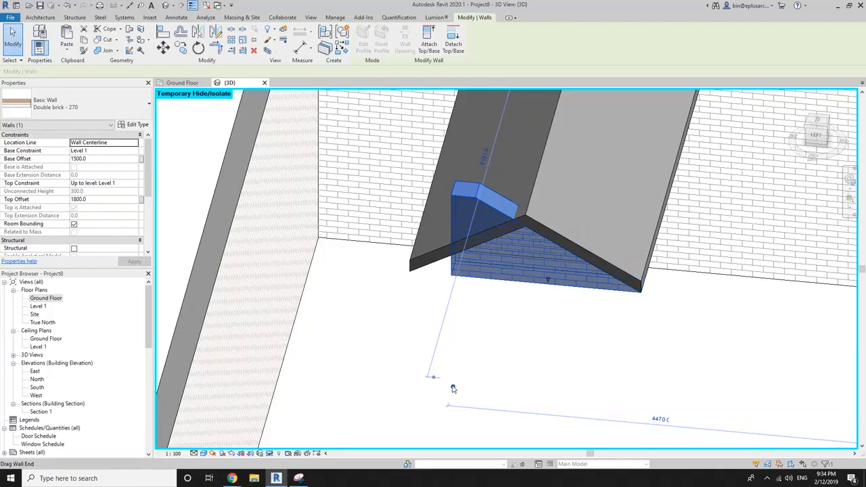
key("r")
key("s")
left_click_drag(412, 381, 427, 384)
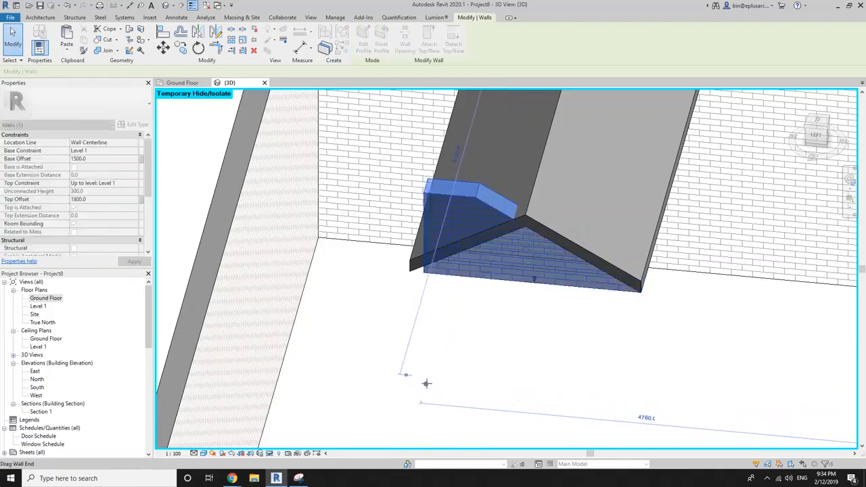
- Align the stretched wall end with the side edge of the small gable roof and restore the hidden main roof
key("a")
key("l")
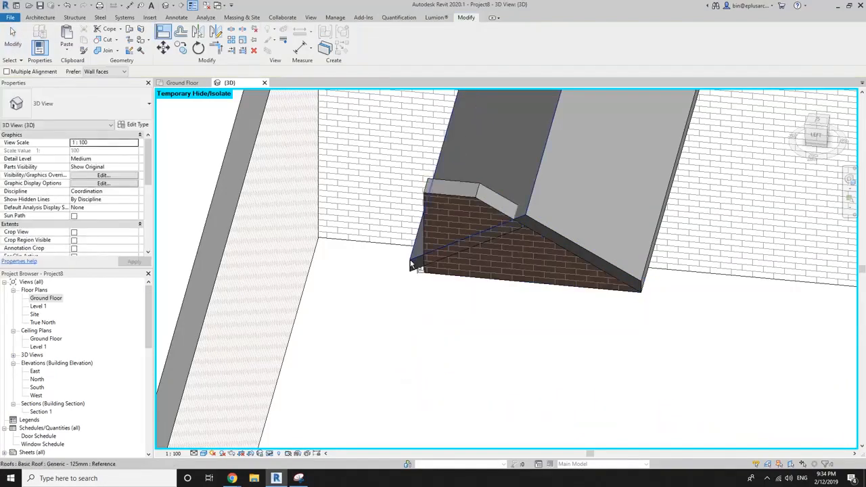
middle_click_drag(427, 233, 542, 214, "shift")
key("Escape")
scroll(584, 174, "down", 1)
key("h")
key("r")
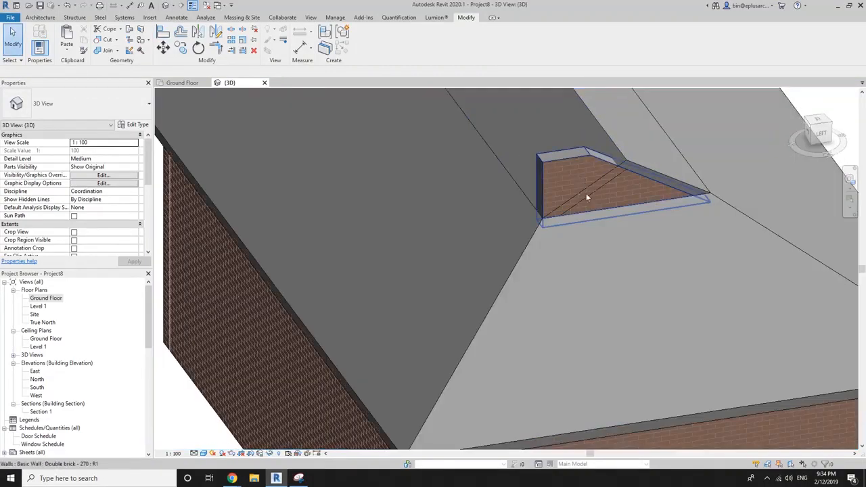
- Detach the top of the gable wall from the roof
scroll(586, 193, "down", 2)
middle_click_drag(586, 193, 522, 189, "shift")
left_click(479, 172)
left_click(454, 44)
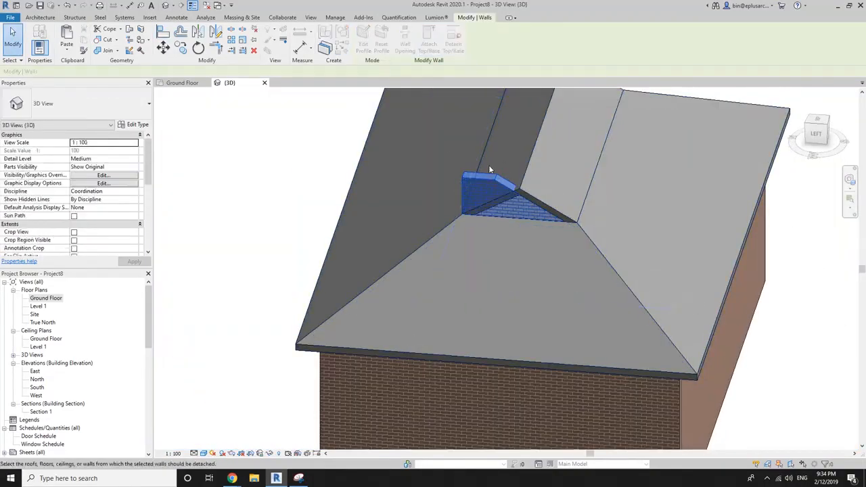
left_click(531, 160)
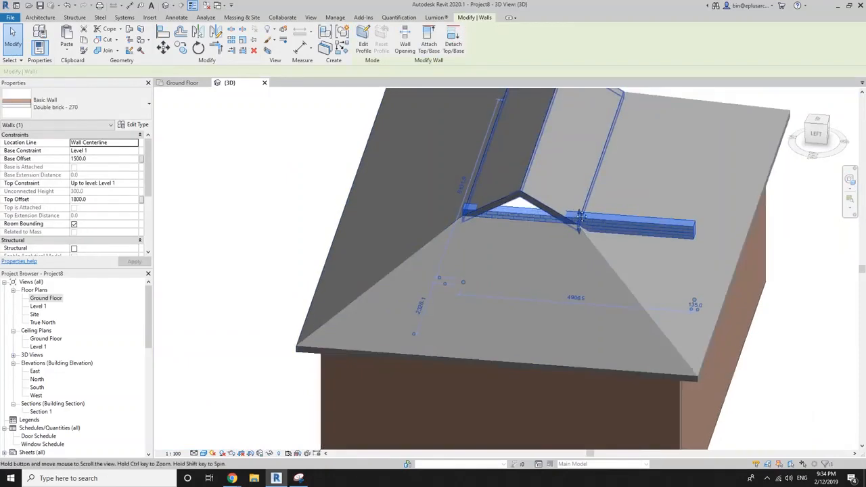
key("Escape")
key("Escape")
- Split the detached gable wall beneath the small gable roof and delete the piece extending past its other side
left_click(536, 213)
key("Escape")
left_click(611, 227)
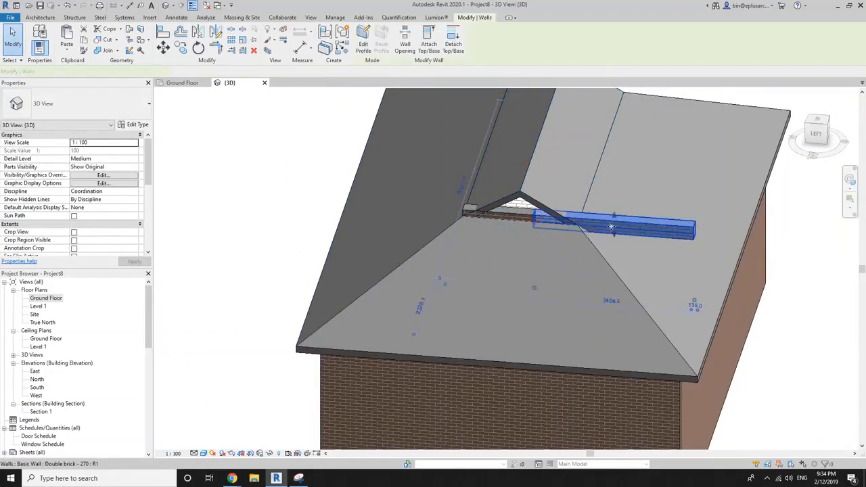
key("Delete")
- Temporarily hide the main hip roof and align the gable wall's cut end with the other side edge of the small gable roof
left_click(615, 241)
key("h")
key("h")
scroll(584, 232, "up", 2)
key("a")
key("l")
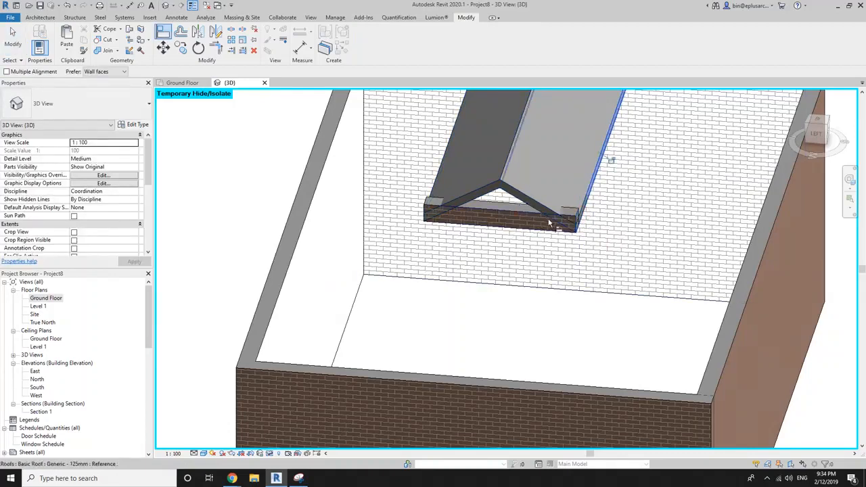
key("Escape")
- Attach the top of the shortened gable wall to the small gable roof and restore the hidden main roof
left_click(550, 223)
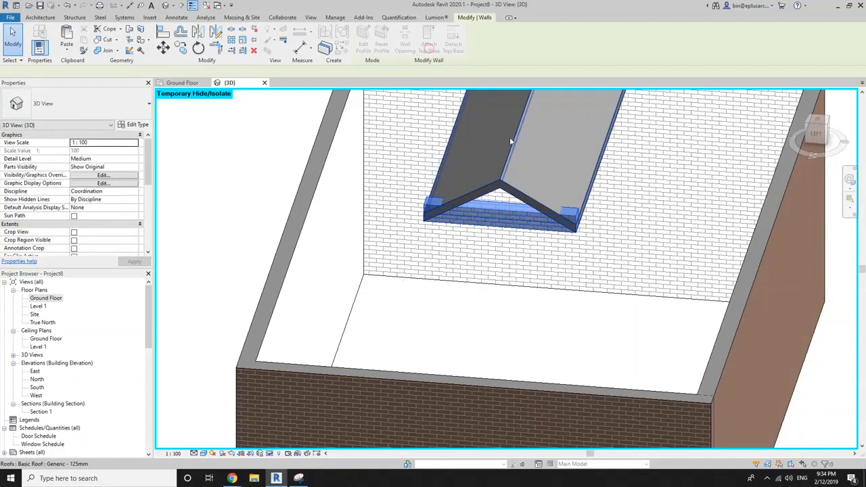
scroll(520, 150, "down", 2)
key("h")
key("r")
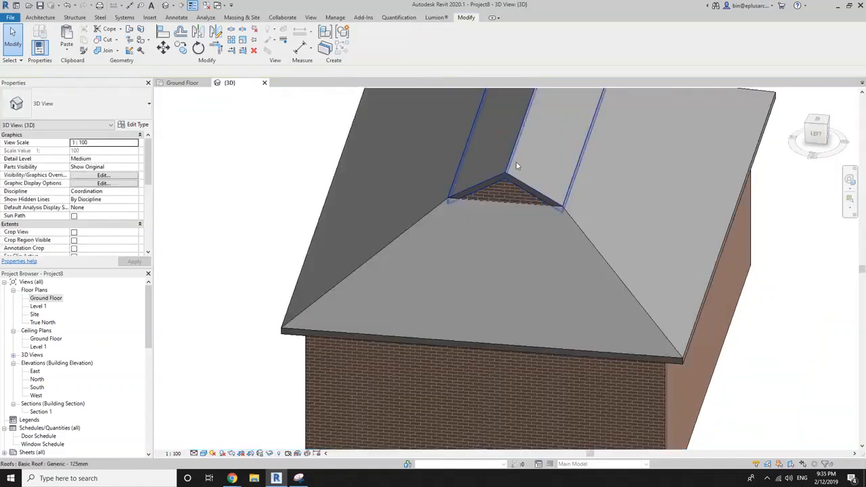
scroll(517, 167, "down", 3)
scroll(508, 186, "up", 2)
mouse_move(534, 183)
middle_mouse_down("shift")
mouse_move(507, 187)
mouse_move(515, 249)
middle_mouse_up("shift")
left_click(507, 188)
scroll(508, 189, "down", 2)
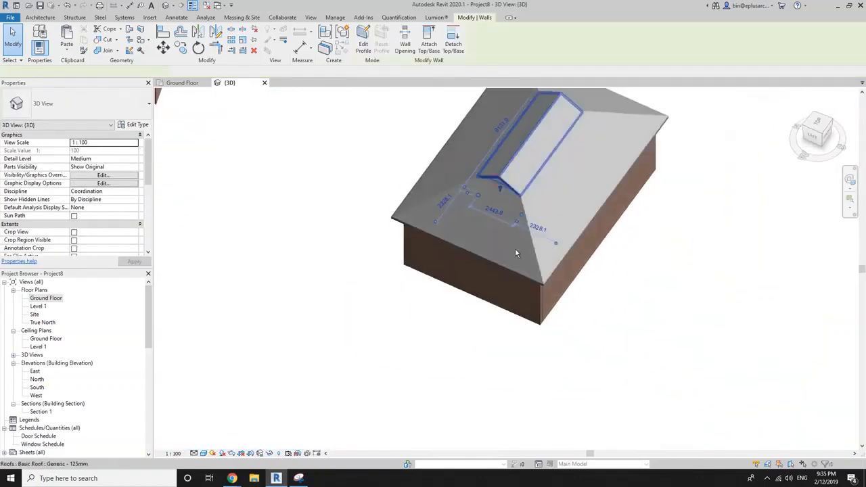
key("d")
key("m")
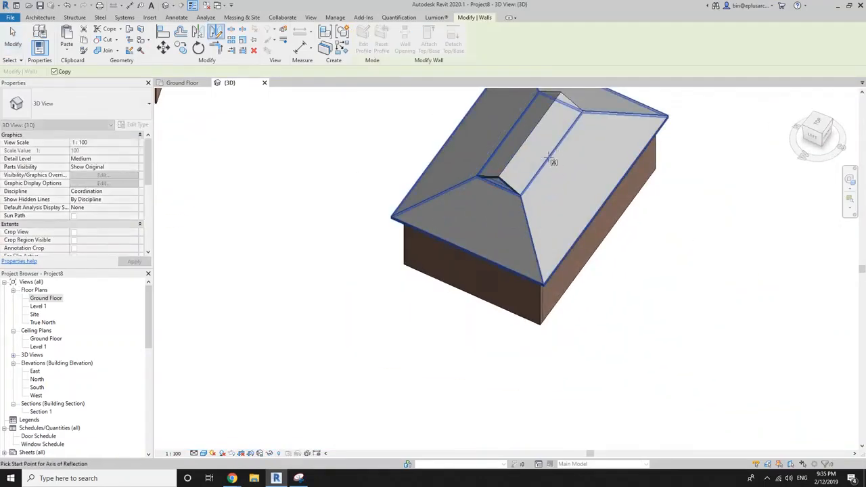
left_click(46, 301)
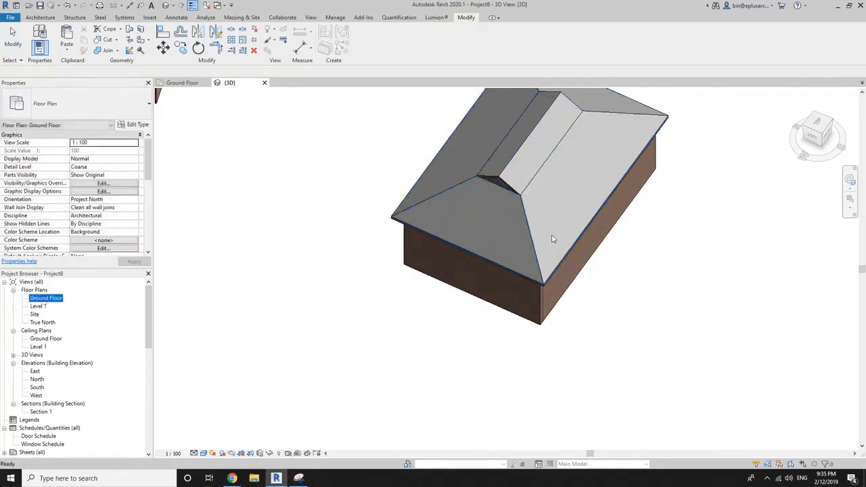
- Set the 3D view's work plane to Level : Ground Floor
middle_click_drag(519, 168, 477, 227)
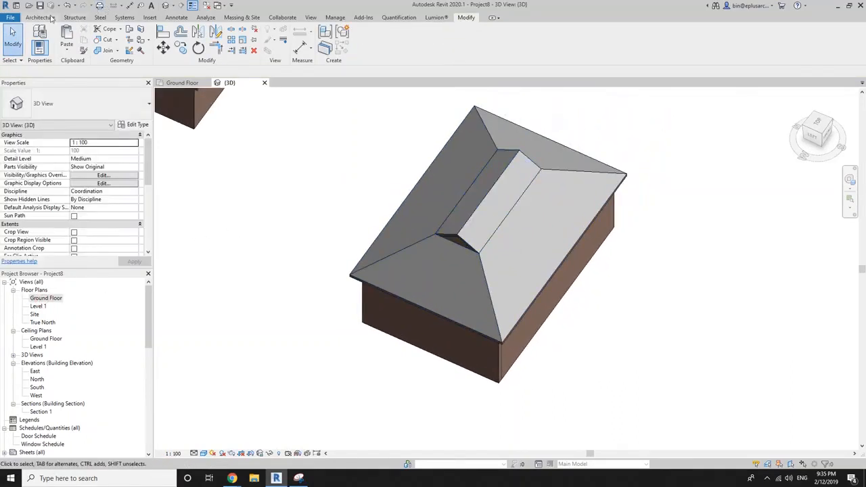
left_click(39, 17)
left_click(684, 37)
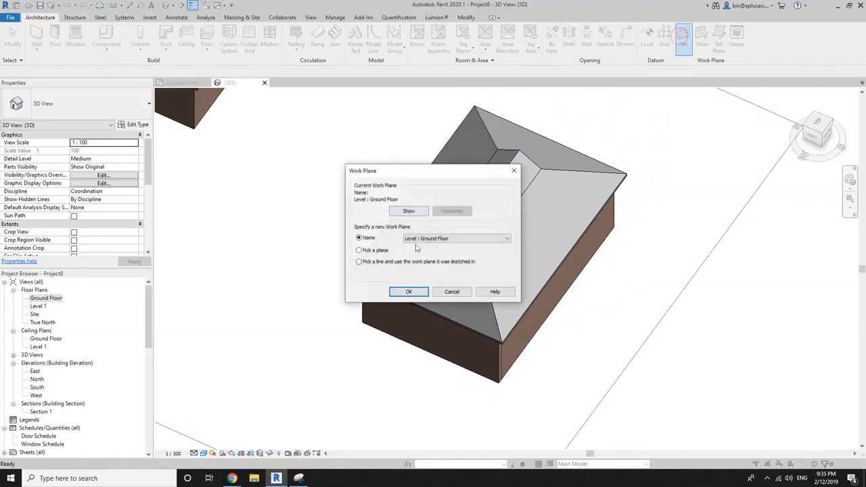
left_click(415, 294)
- Mirror a copy of the gable wall to the opposite end, drawing the reflection axis from the midpoint of the long side wall's base
scroll(454, 251, "up", 3)
left_click(454, 252)
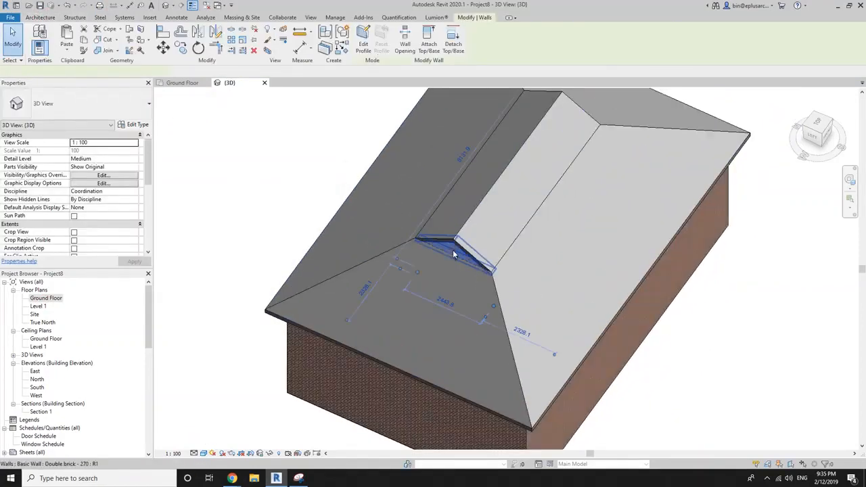
scroll(454, 253, "down", 2)
key("d")
key("m")
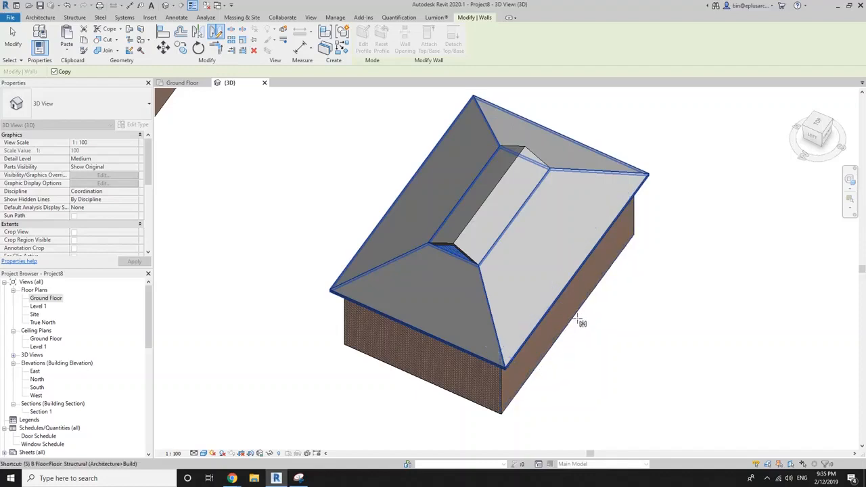
left_click(564, 331)
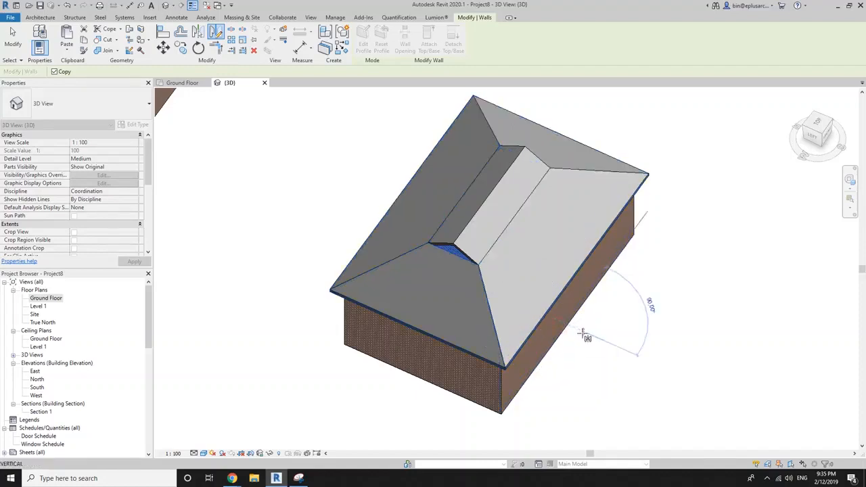